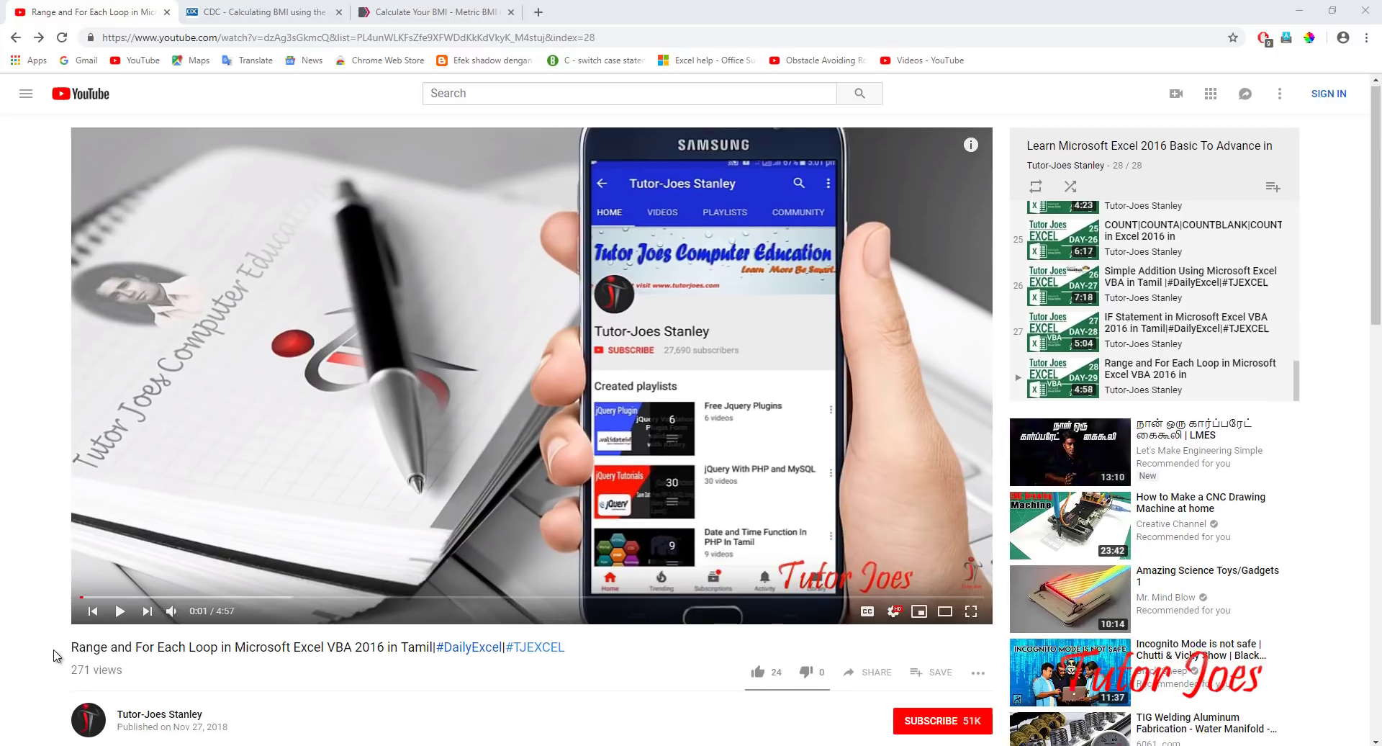
# Scroll down the tutorial page to the viewer comment requesting a VBA BMI calculator
pyautogui.scroll(-2, 83, 598)
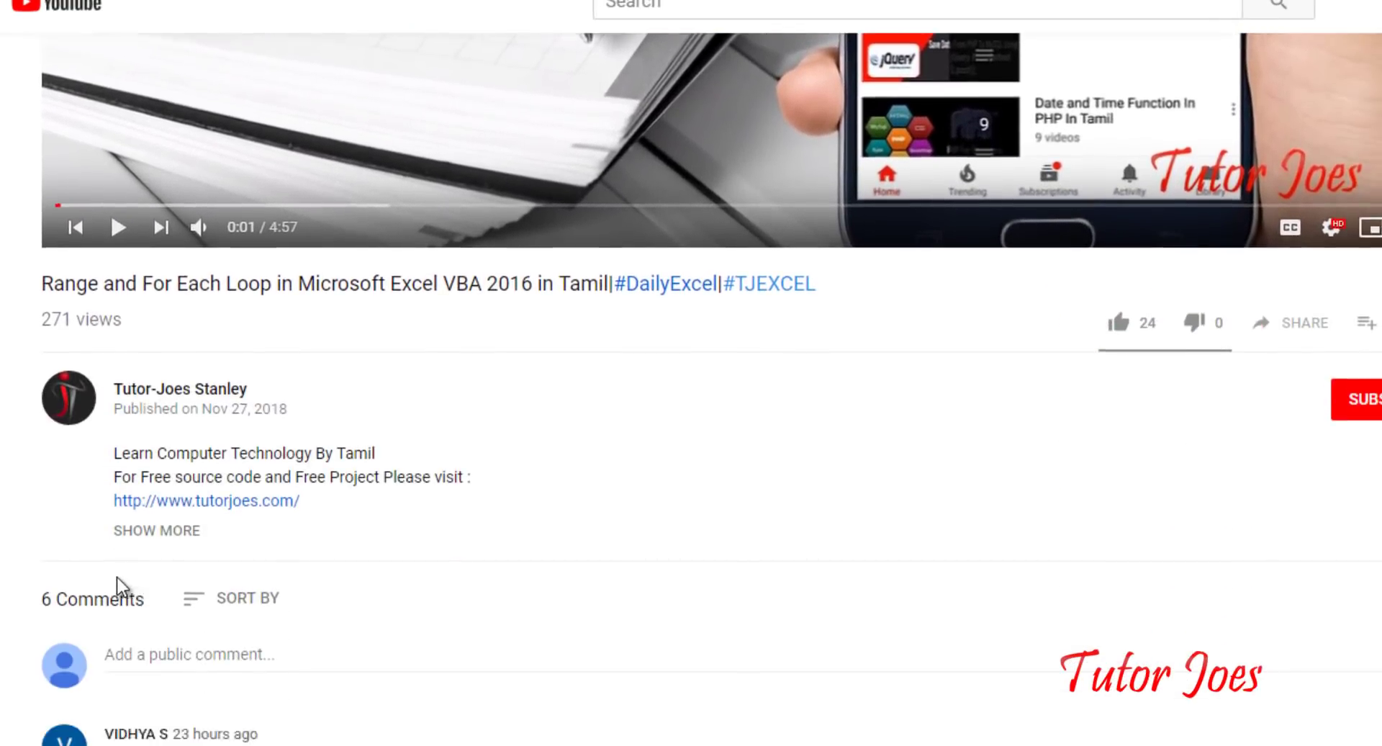
pyautogui.scroll(-6, 288, 533)
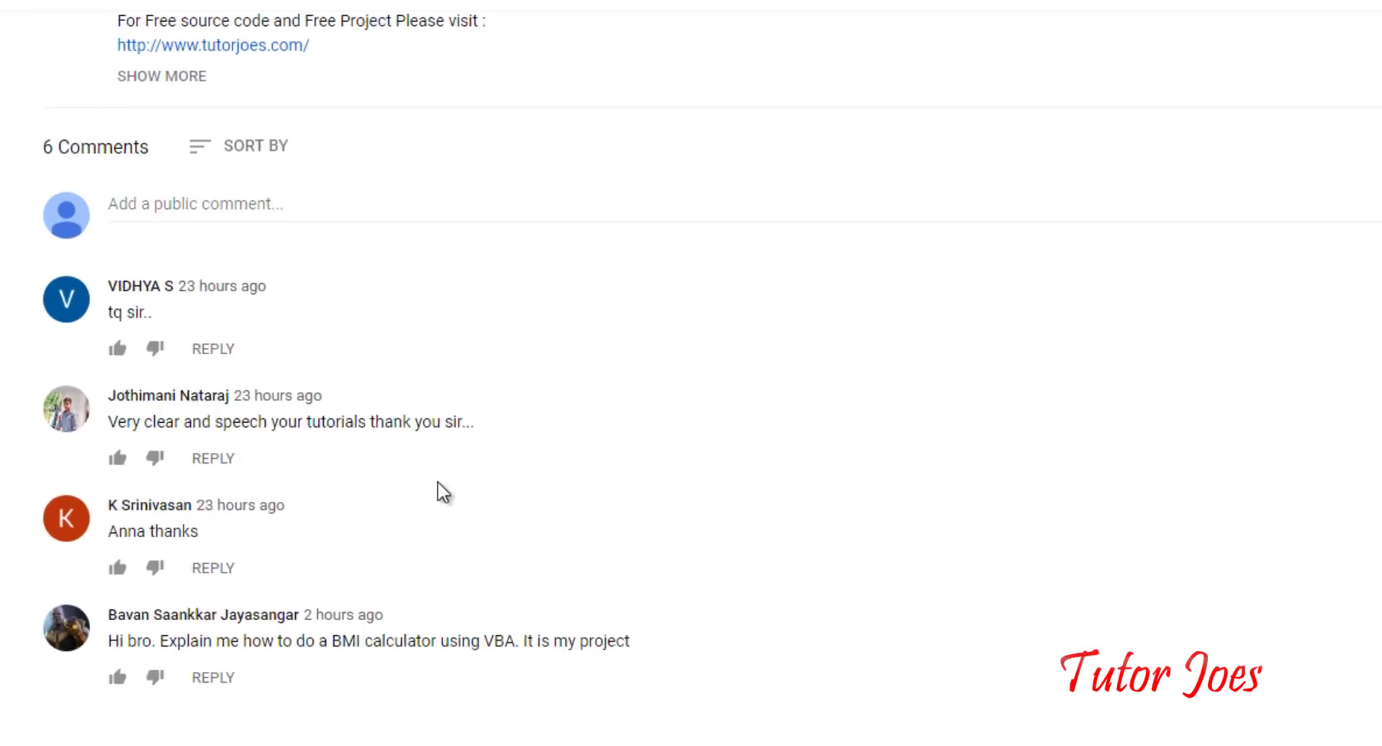
pyautogui.scroll(-4, 303, 489)
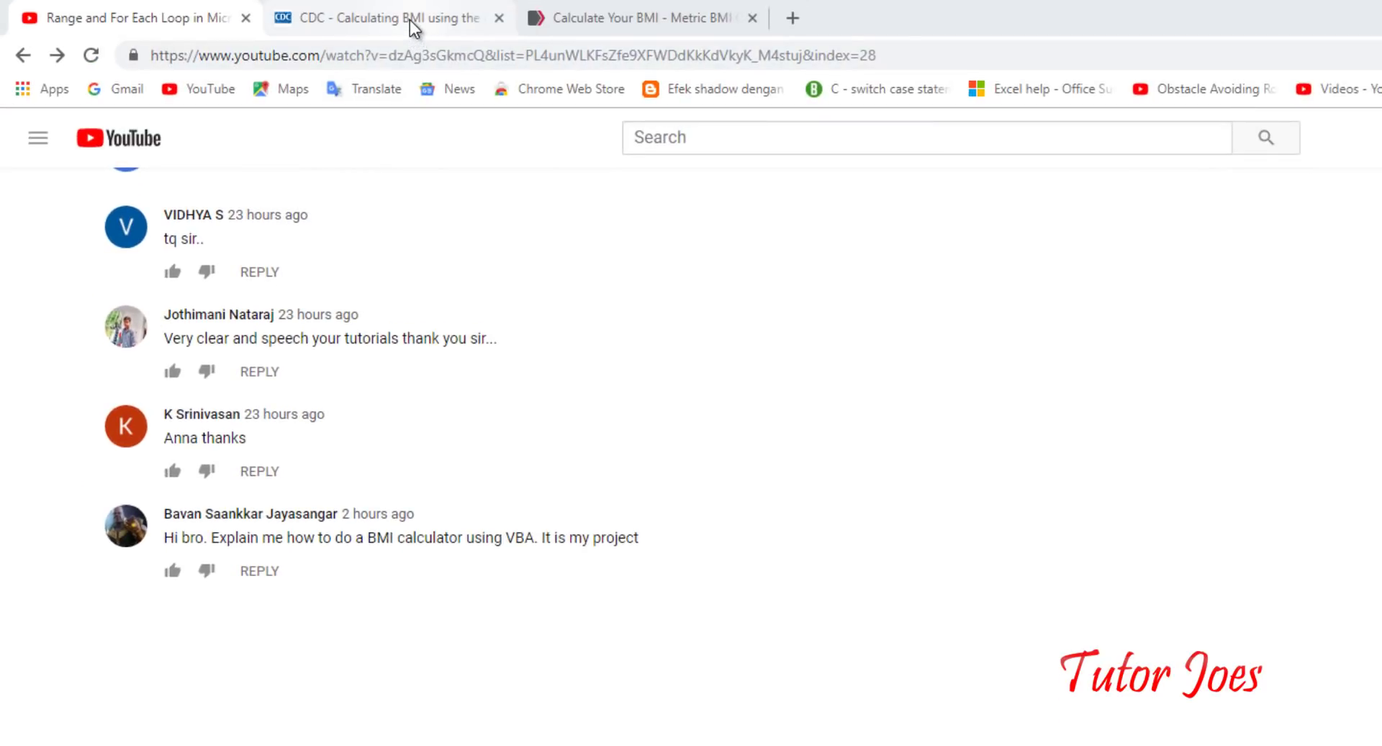
# On the CDC metric page, highlight the weight over height-squared calculation terms
pyautogui.click(413, 27)
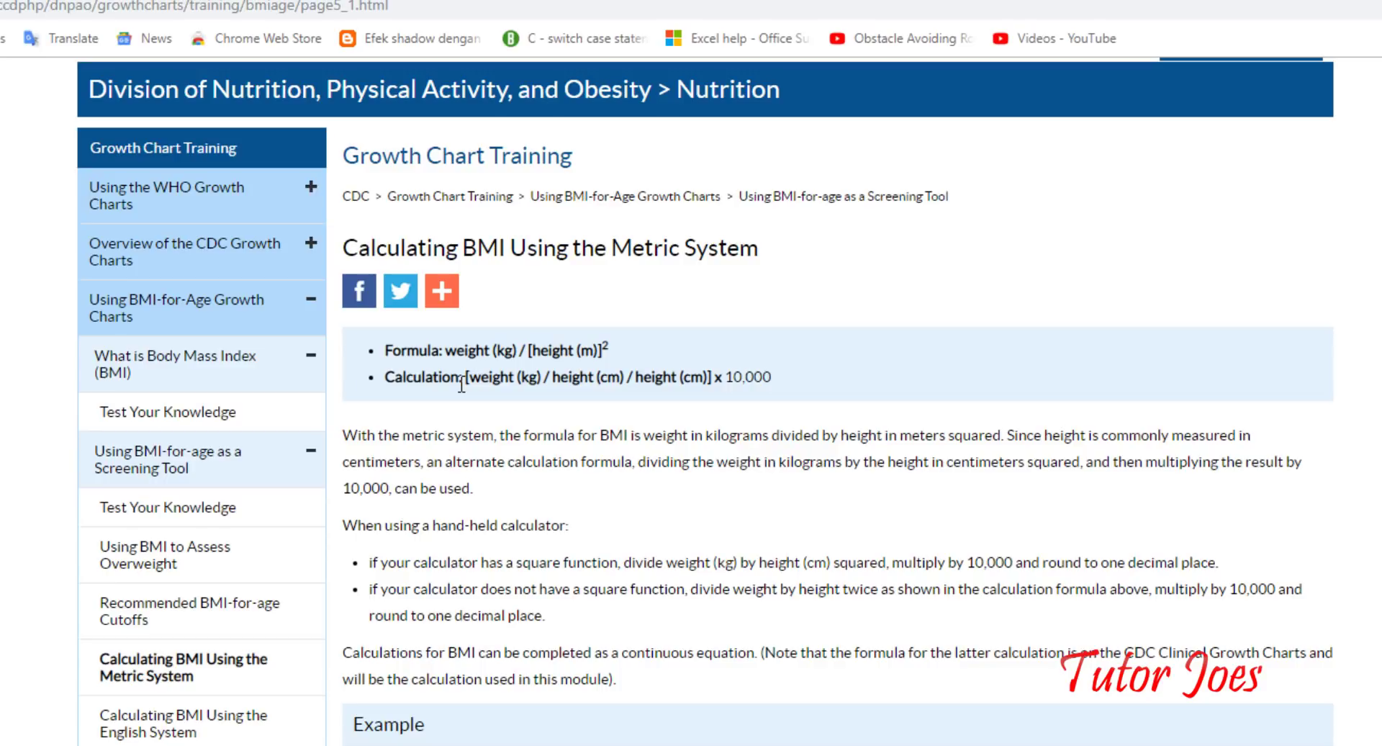
pyautogui.doubleClick(497, 377)
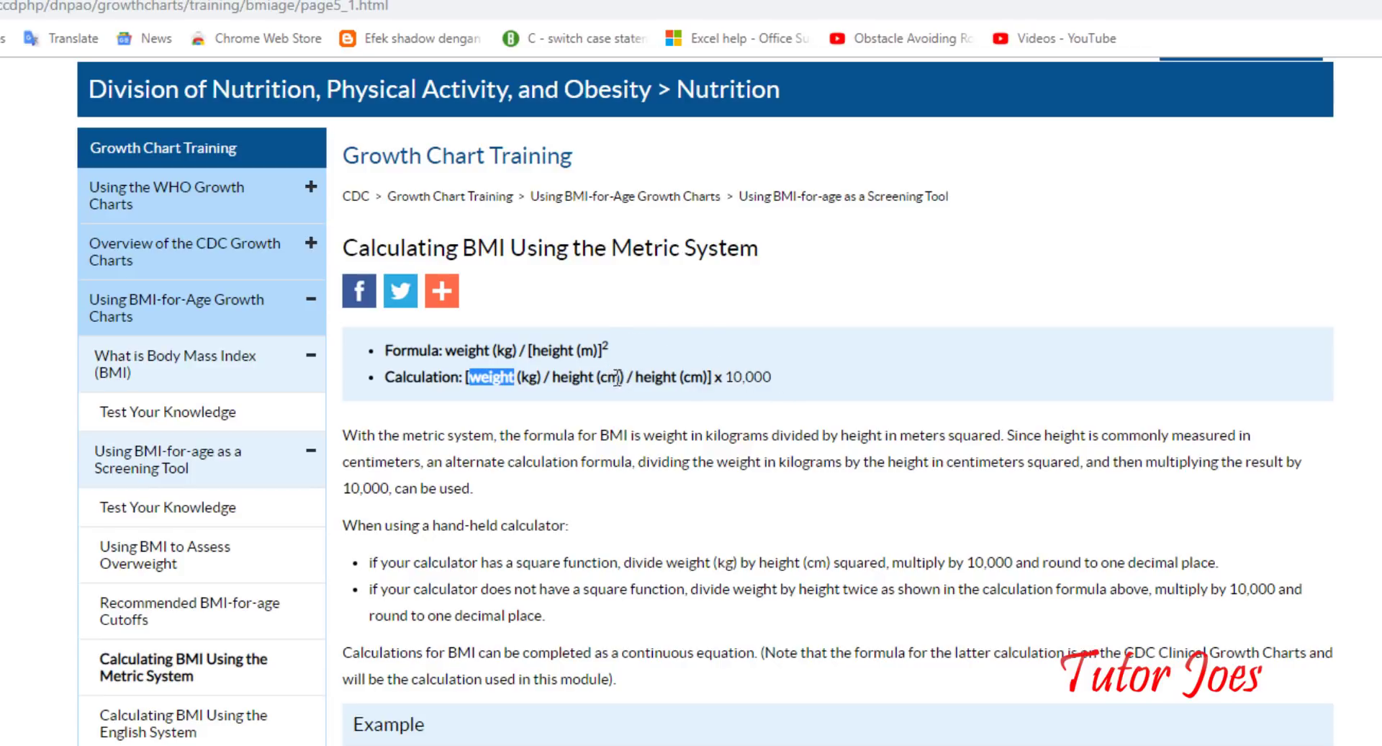
pyautogui.click(549, 379)
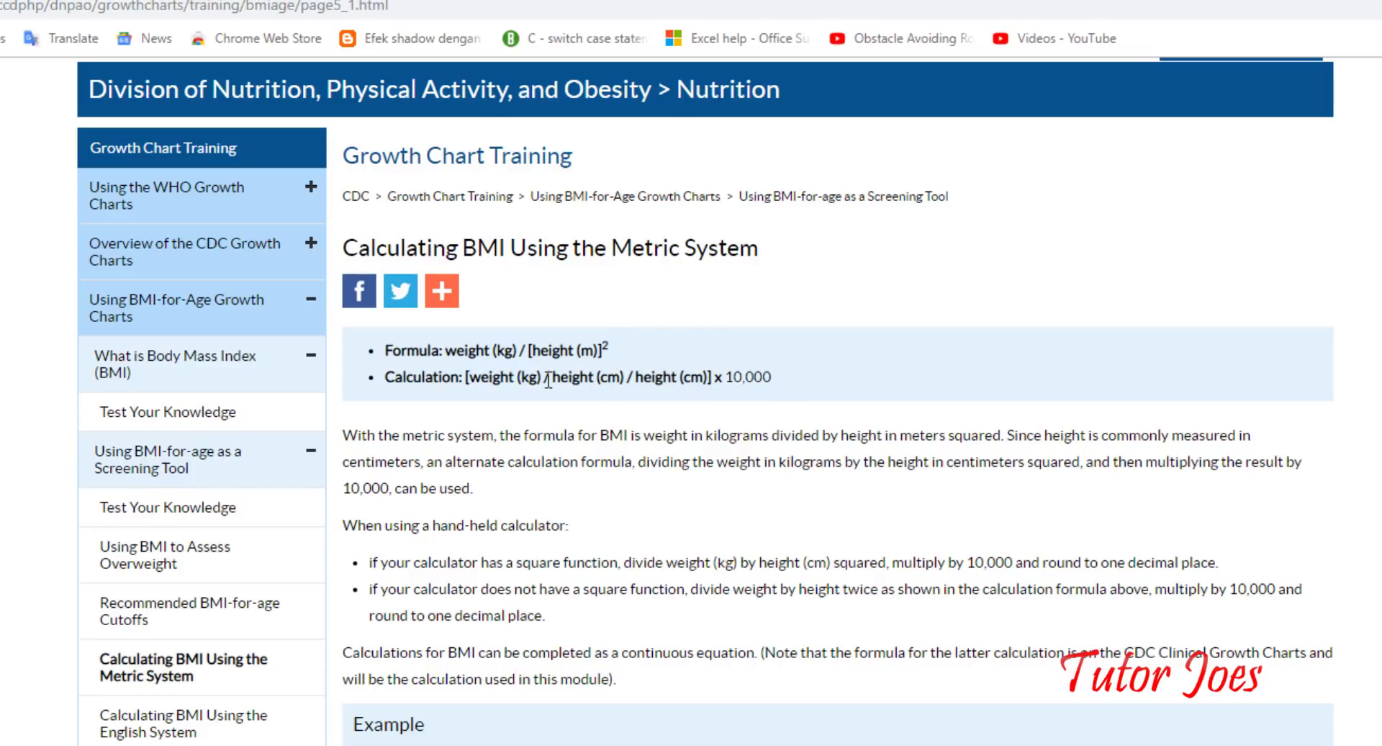
pyautogui.doubleClick(501, 379)
pyautogui.moveTo(561, 378)
pyautogui.mouseDown()
pyautogui.moveTo(651, 392)
pyautogui.moveTo(717, 378)
pyautogui.mouseUp()
pyautogui.click(749, 377)
# Compare NIH's Underweight <18.5 category against the CDC weight-over-height formula
pyautogui.hotkey('ctrl', 'Tab')
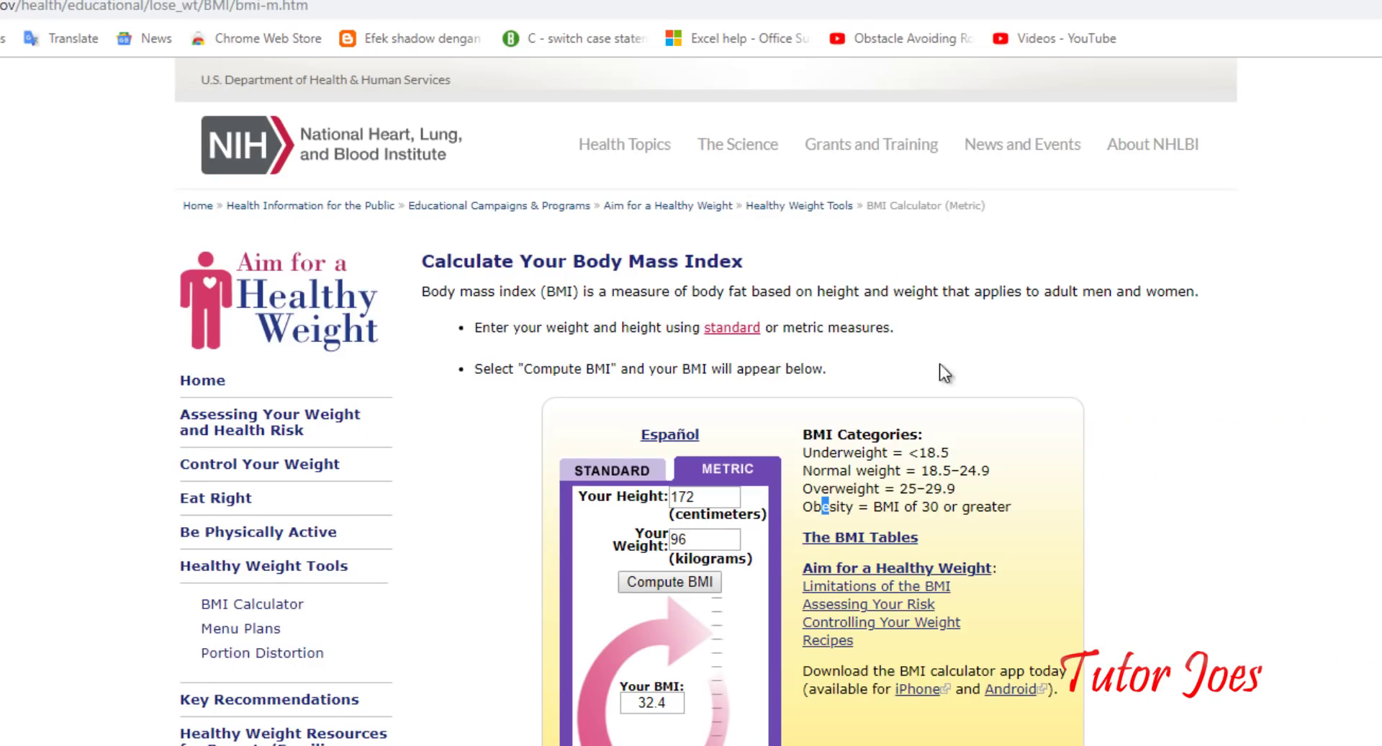
pyautogui.tripleClick(773, 273)
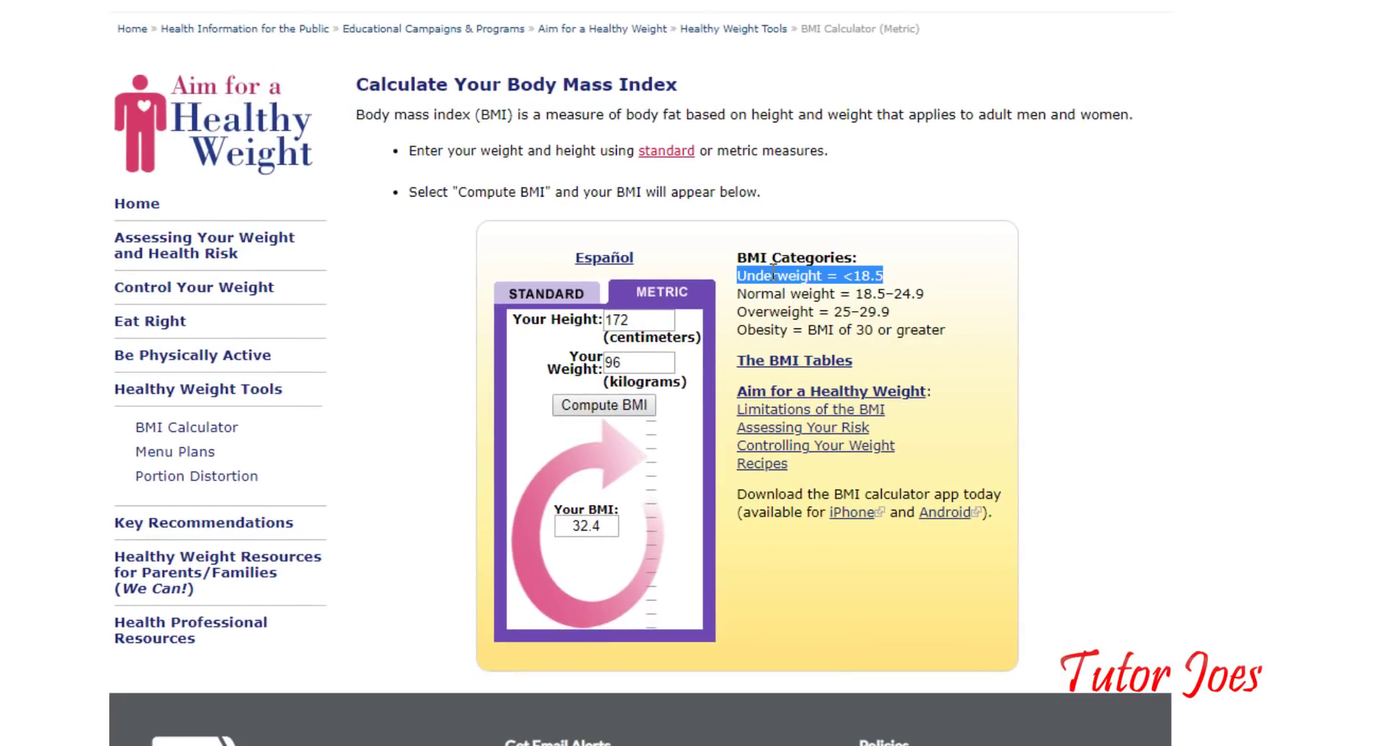
pyautogui.click(773, 272)
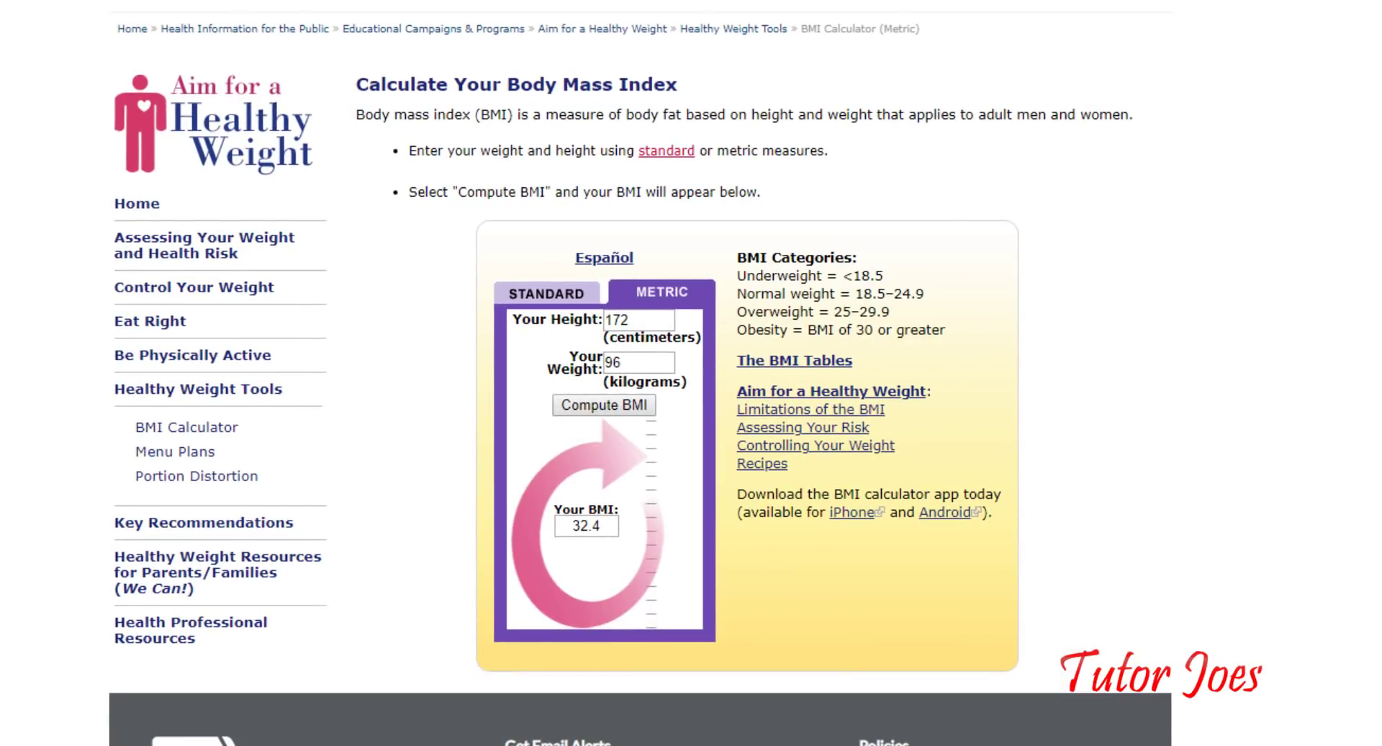
pyautogui.click(338, 2)
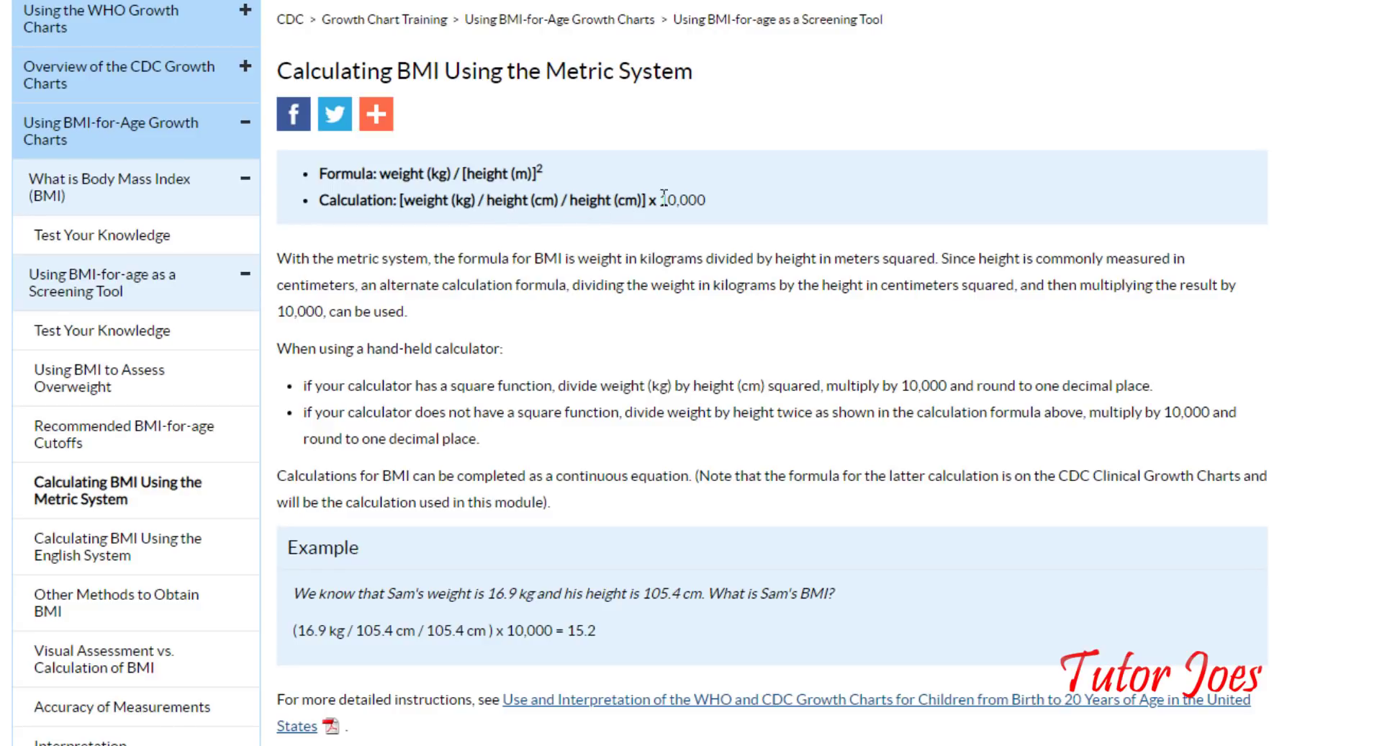
pyautogui.hotkey('ctrl', 'Tab')
pyautogui.moveTo(400, 200); pyautogui.dragTo(635, 206)
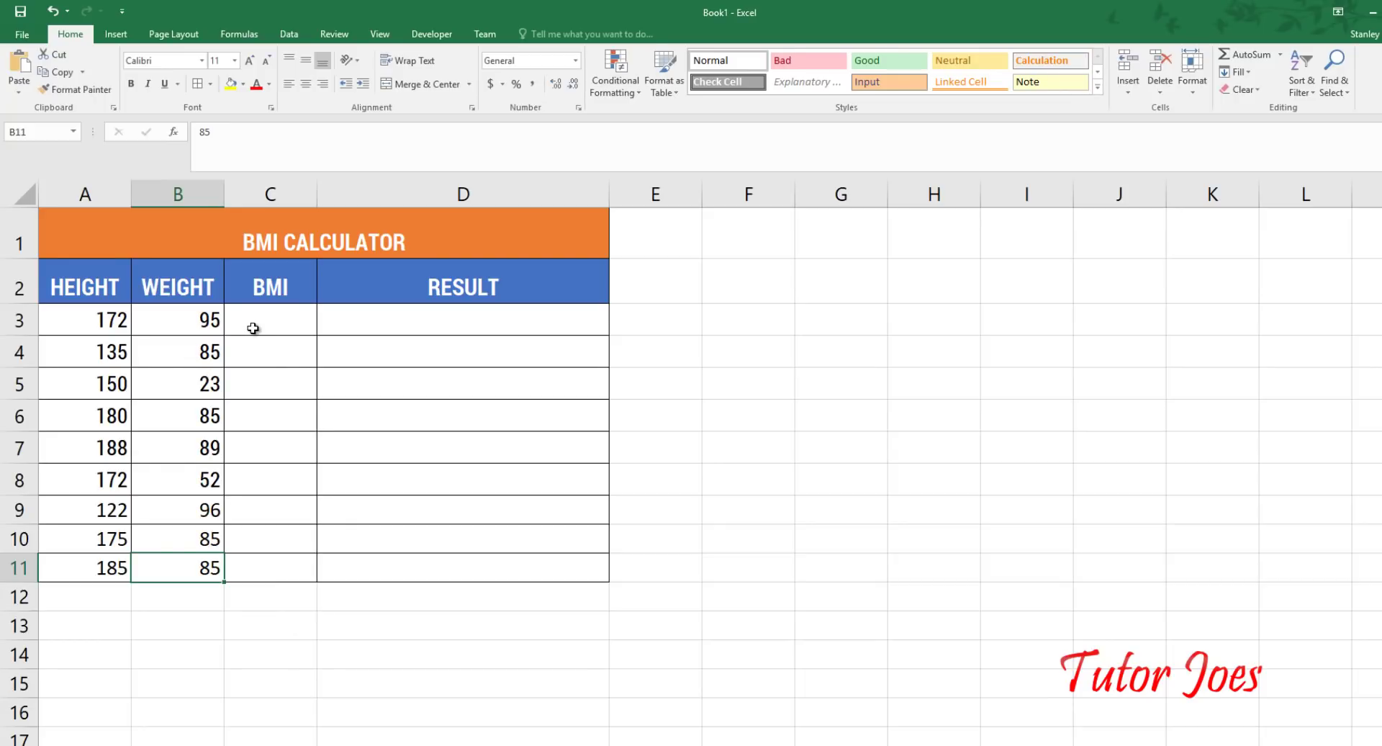
# Start a test formula in F3, rechecking the CDC formula page first
pyautogui.click(254, 328)
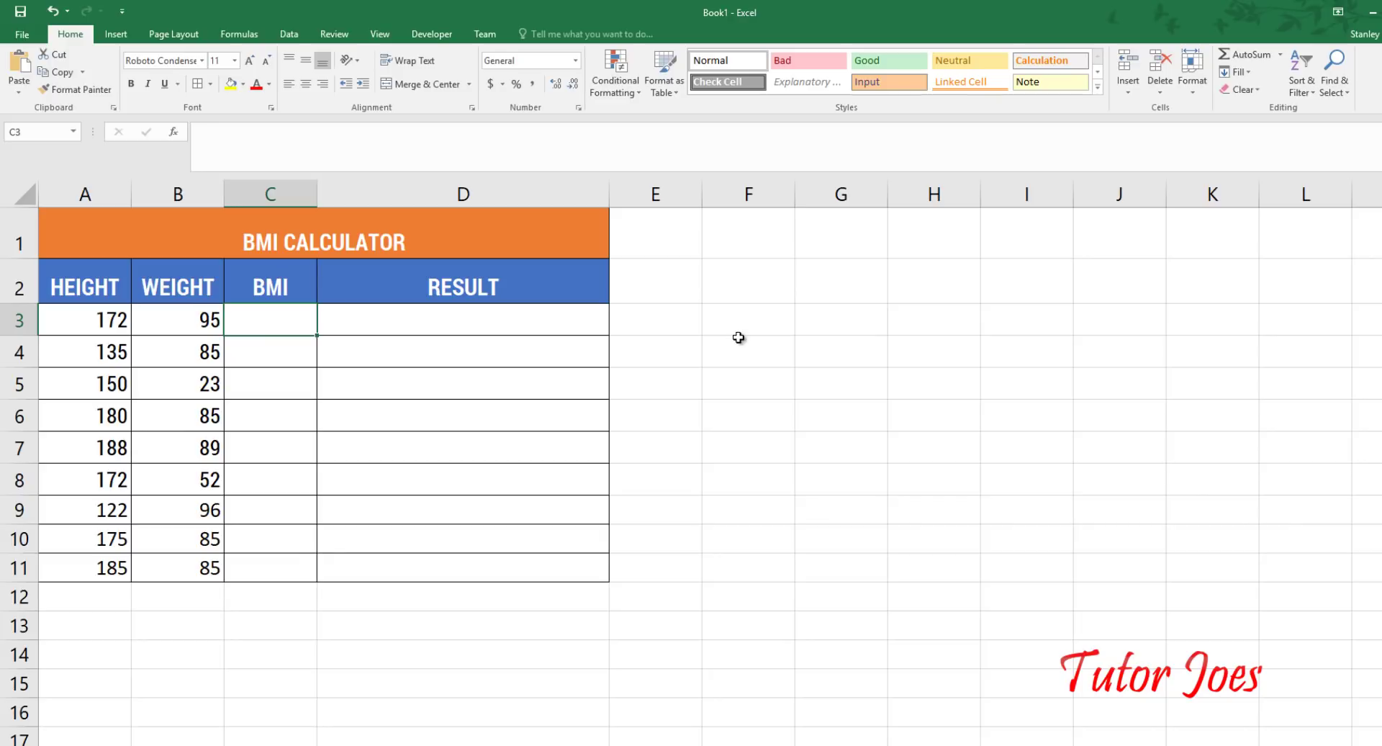
pyautogui.press('Right')
pyautogui.press('Right')
pyautogui.press('Right')
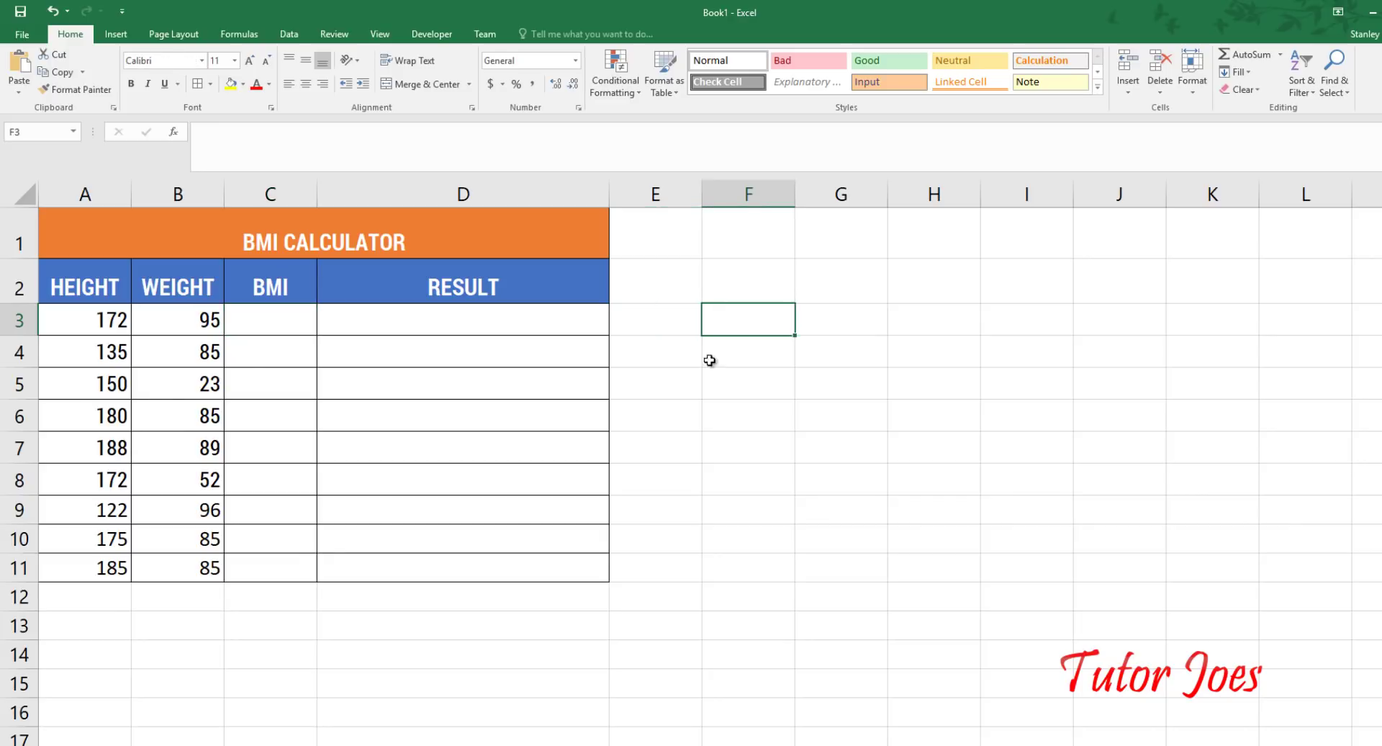
pyautogui.click(286, 330)
pyautogui.click(722, 328)
pyautogui.write('=')
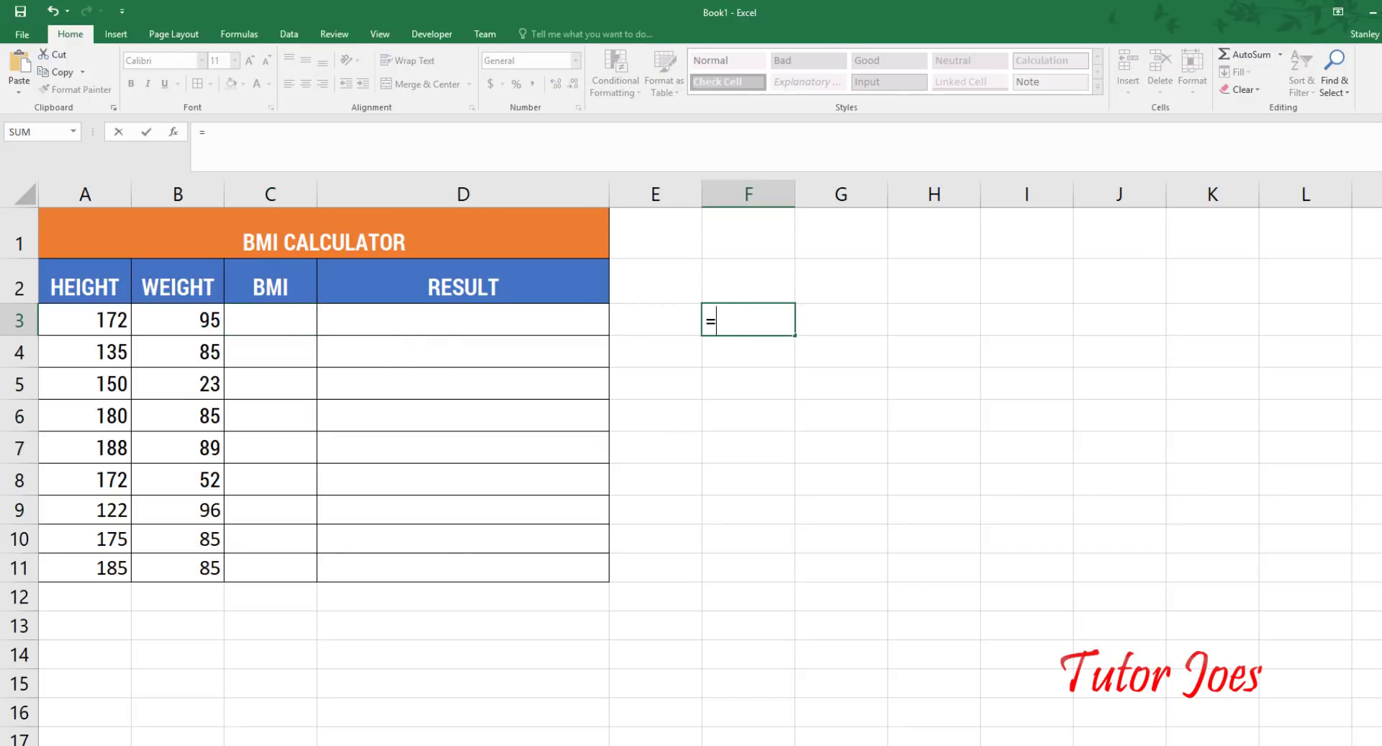
pyautogui.hotkey('alt', 'Tab')
pyautogui.click(278, 13)
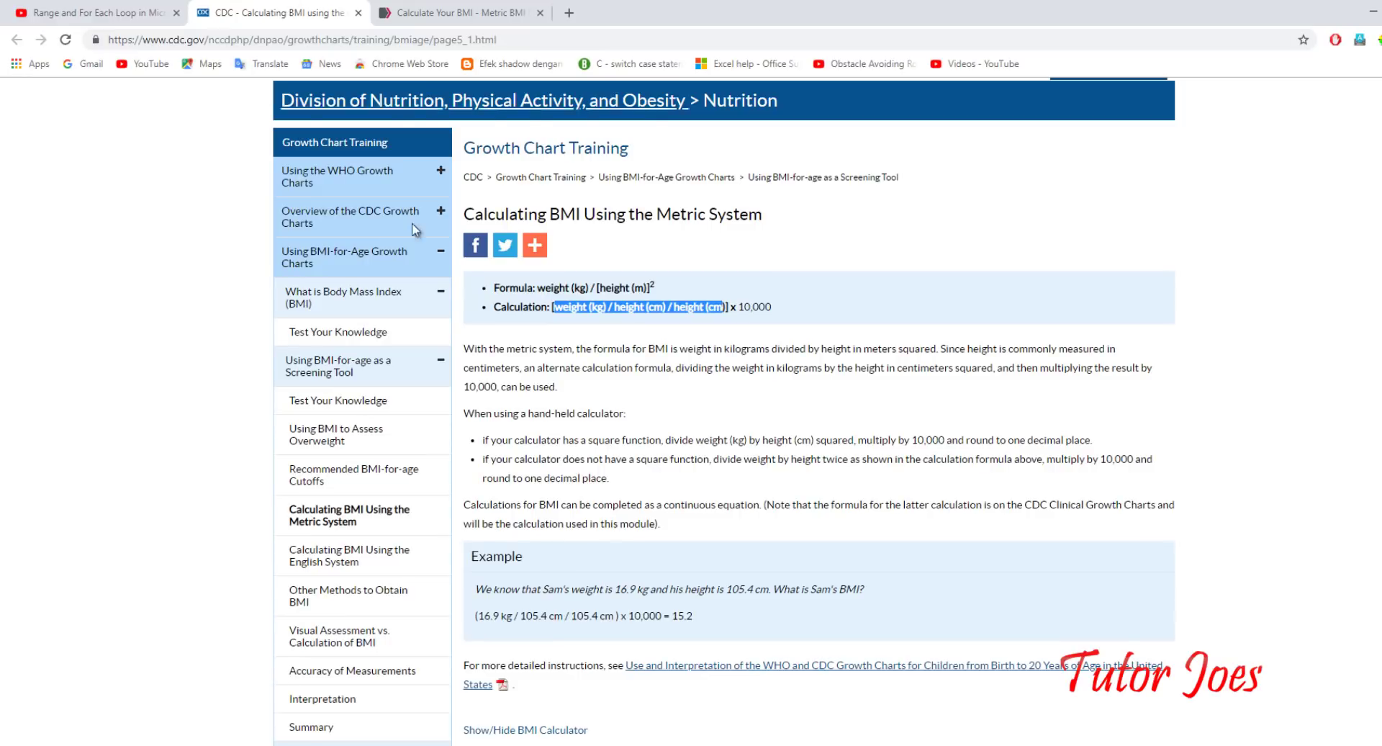
pyautogui.click(558, 312)
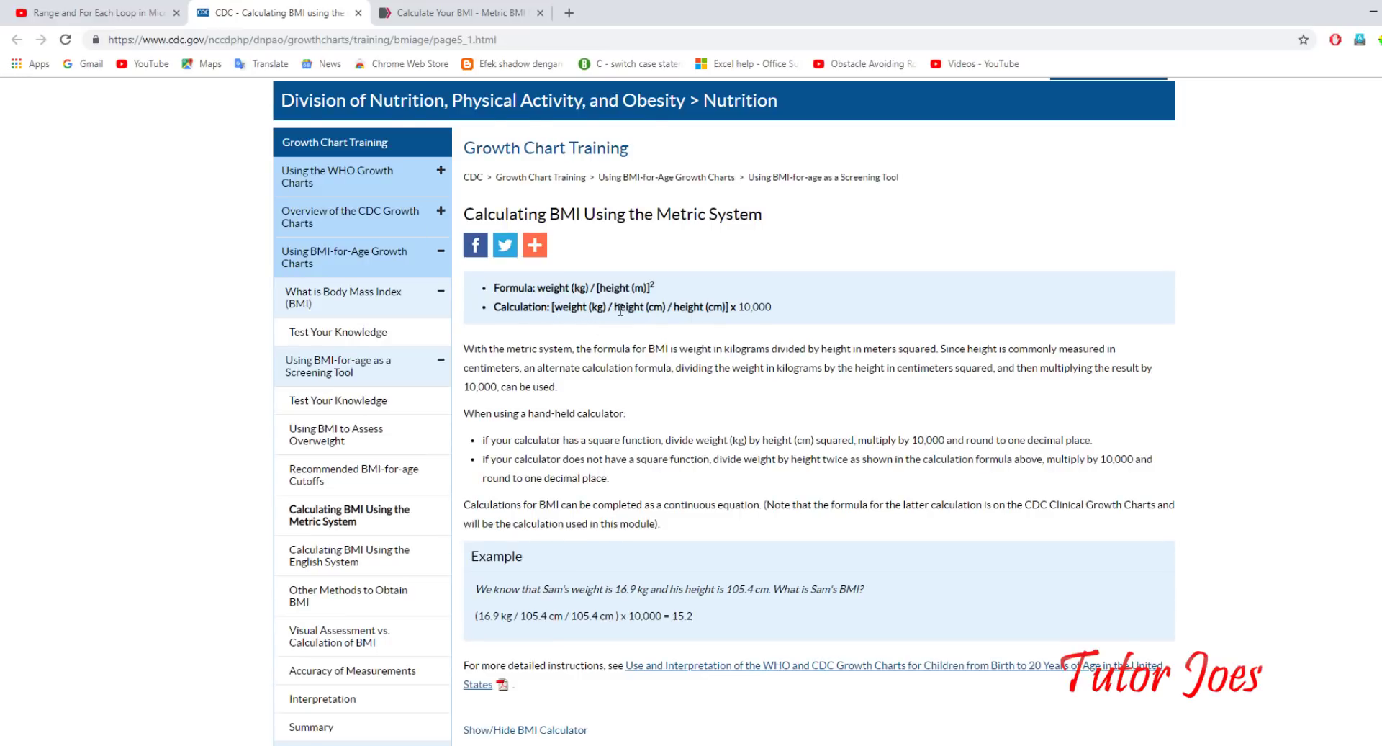
pyautogui.hotkey('alt', 'Tab')
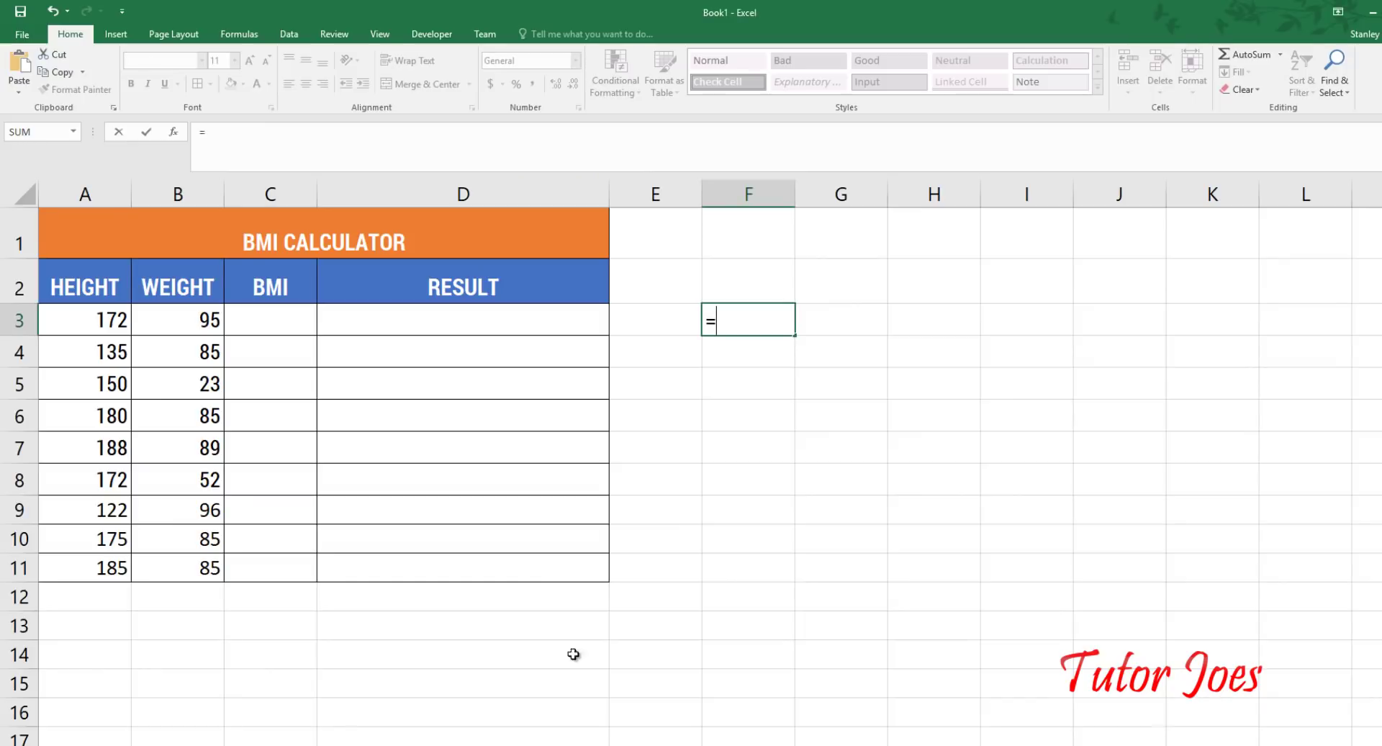
# Enter =(B3/(A3*A3))*10000 in F3, giving 32.11195
pyautogui.click(167, 320)
pyautogui.write('/')
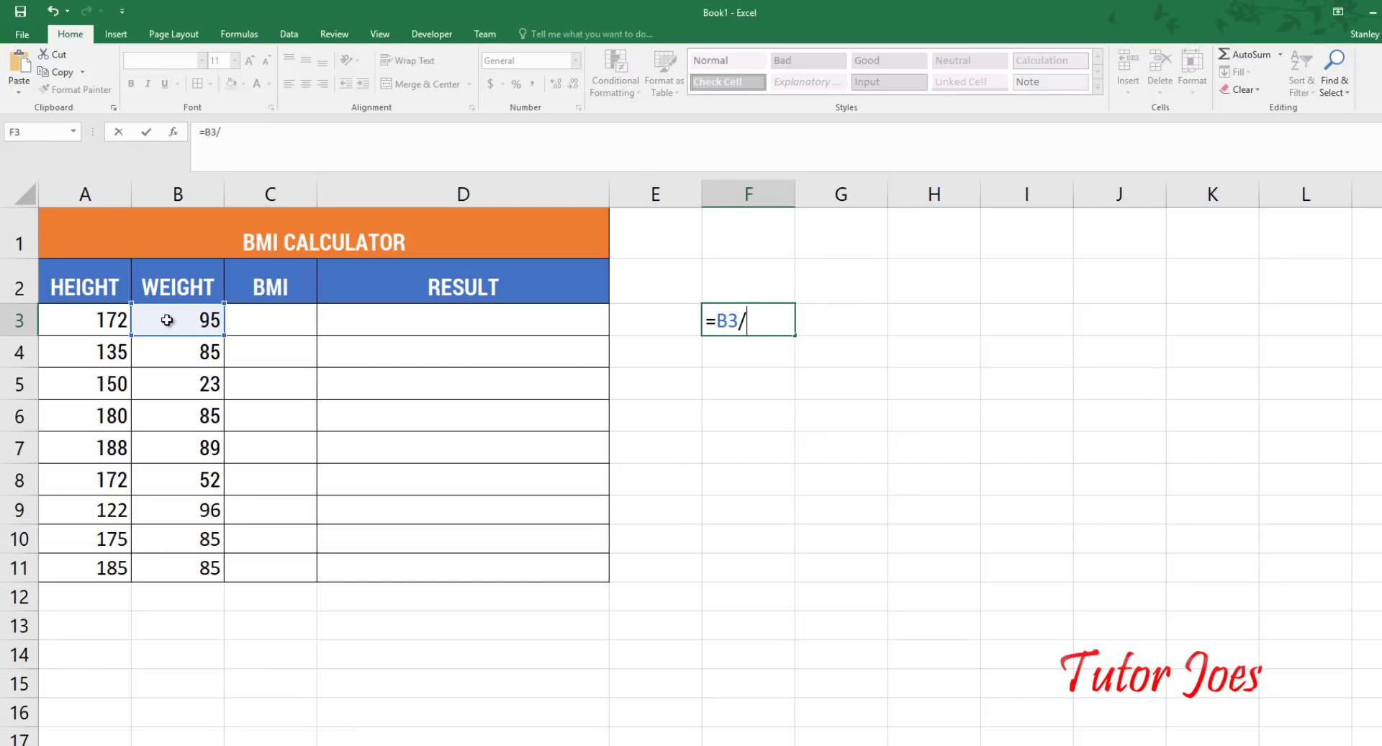
pyautogui.write('(')
pyautogui.click(102, 311)
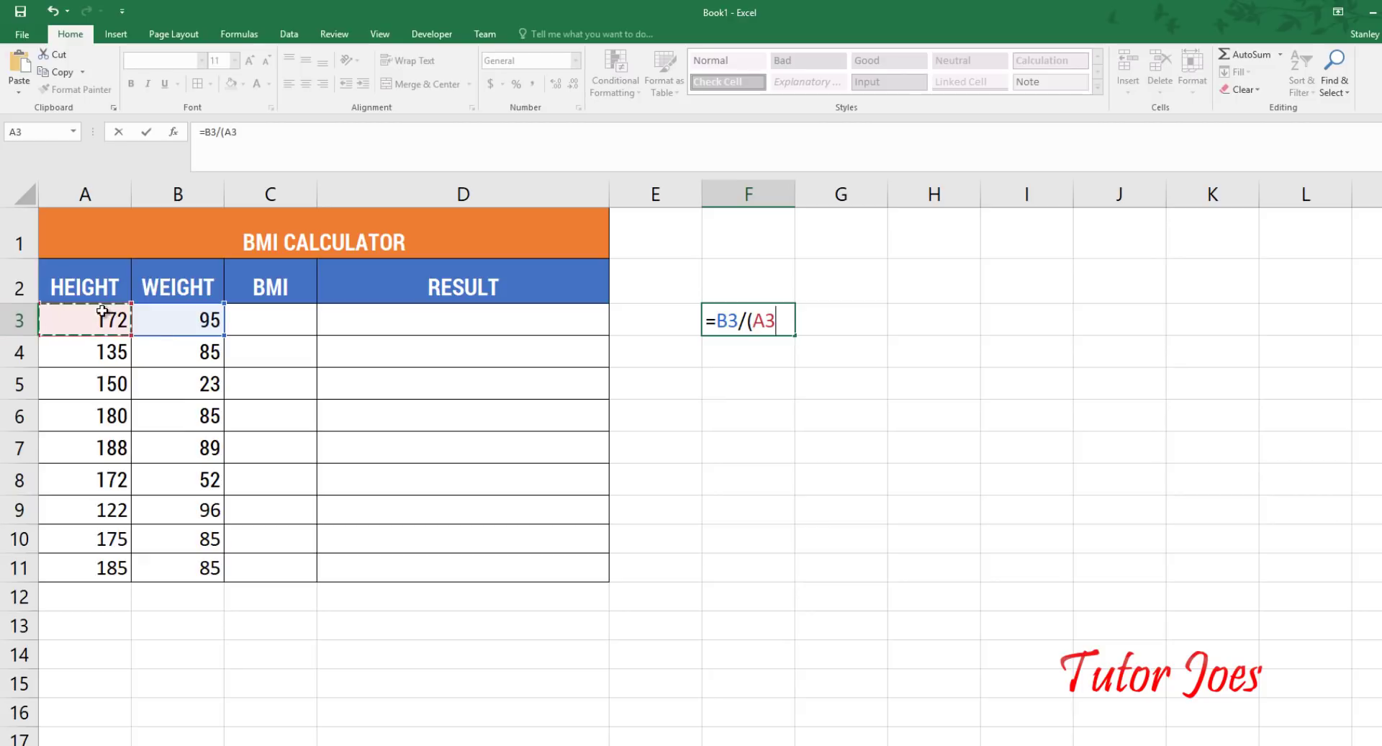
pyautogui.write('*')
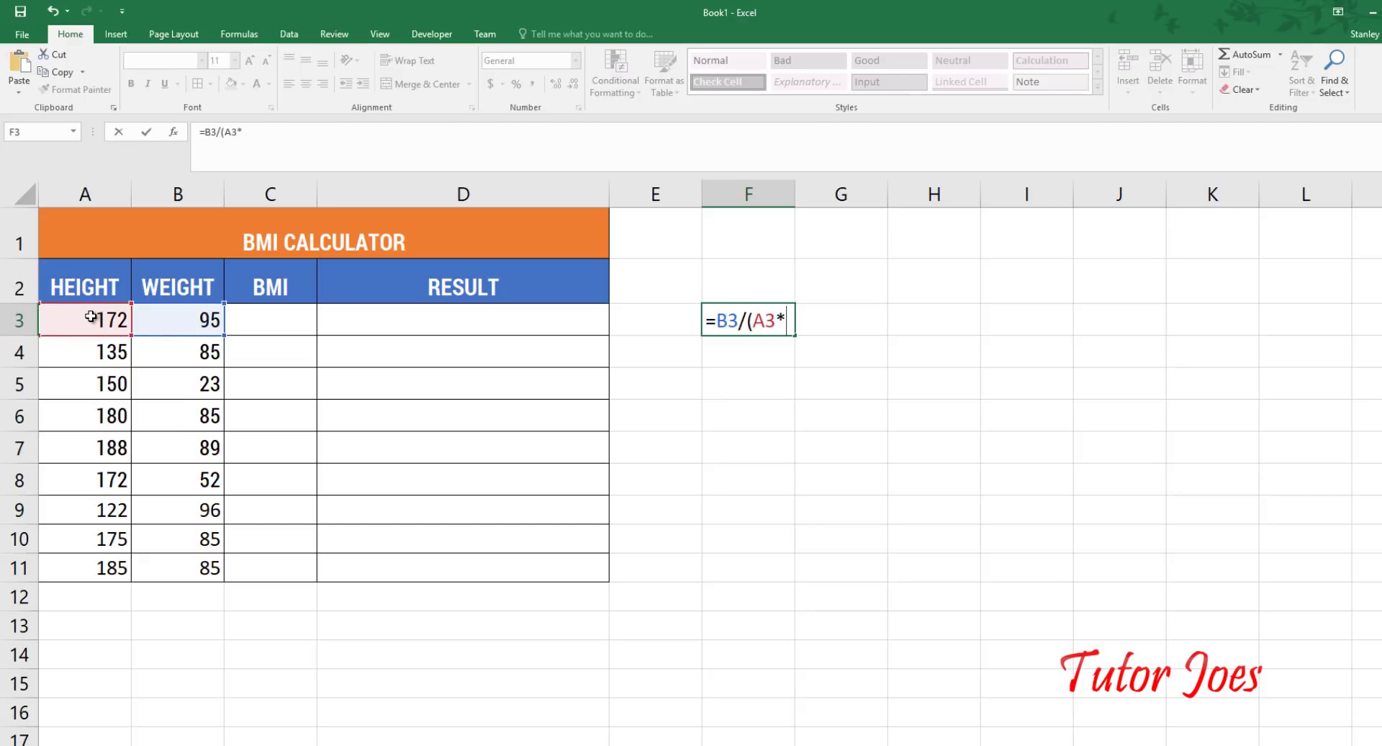
pyautogui.click(91, 317)
pyautogui.write(')')
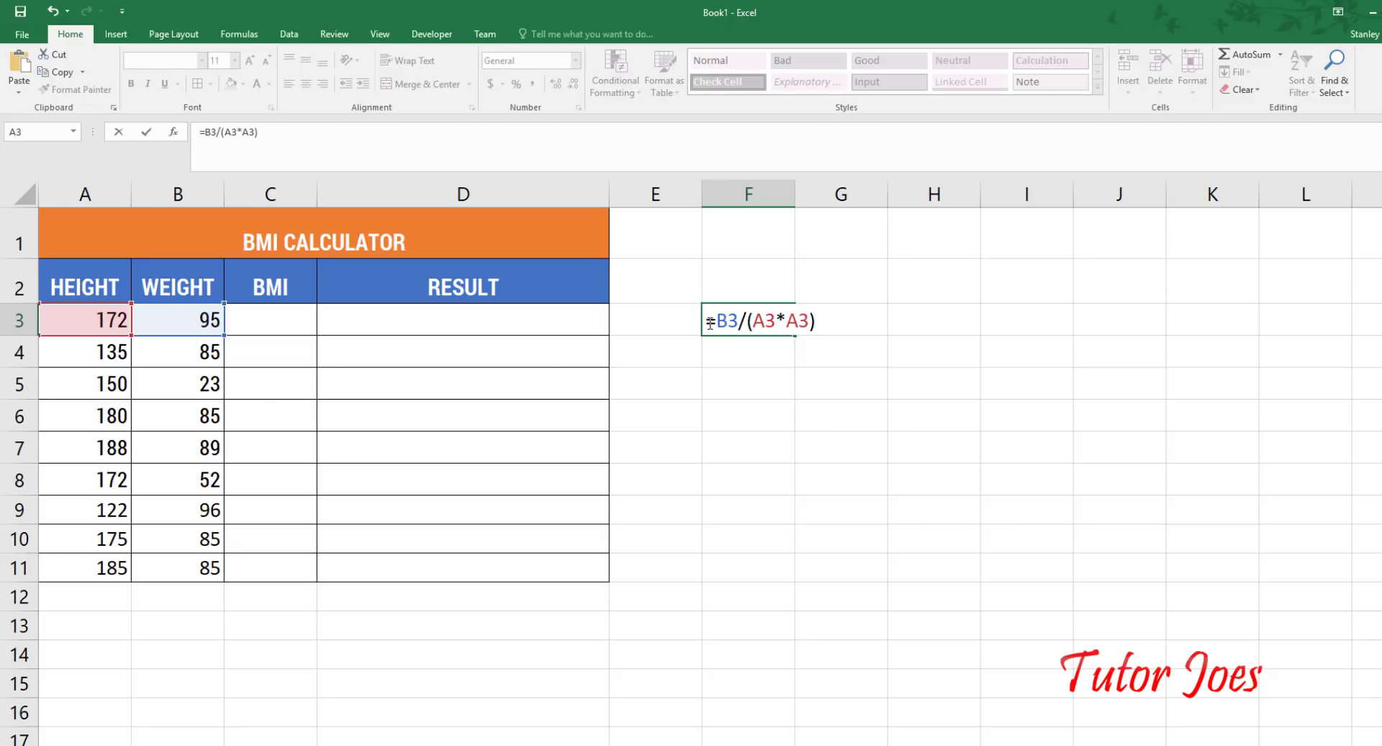
pyautogui.write('(')
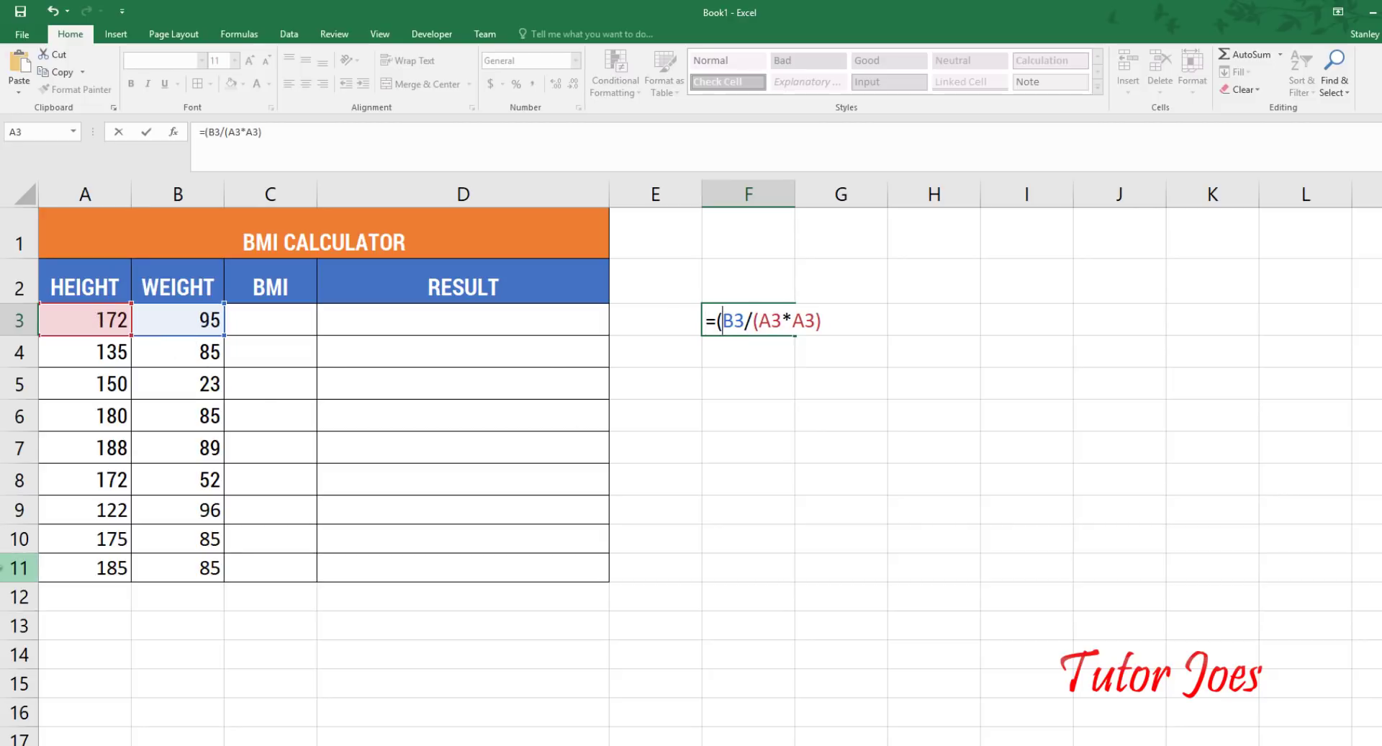
pyautogui.write(')*10')
pyautogui.write('000')
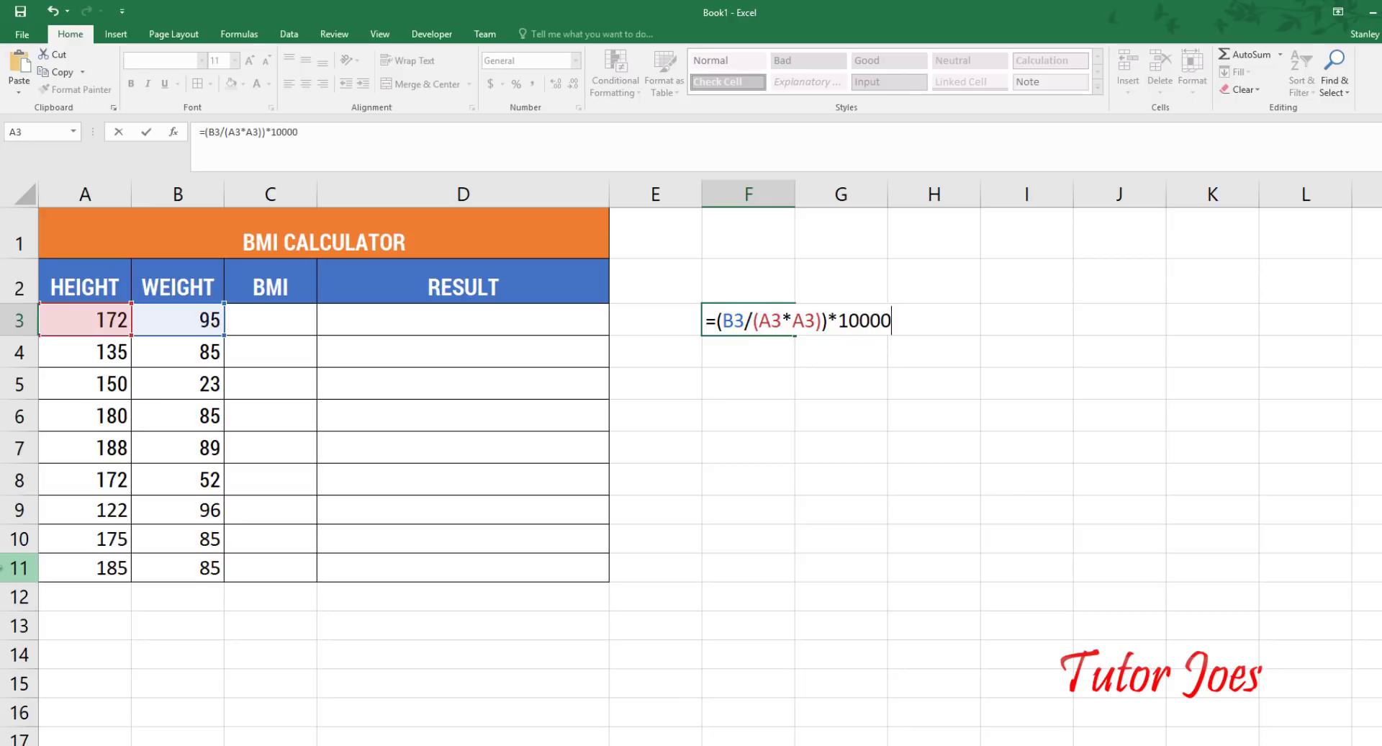
pyautogui.press('Return')
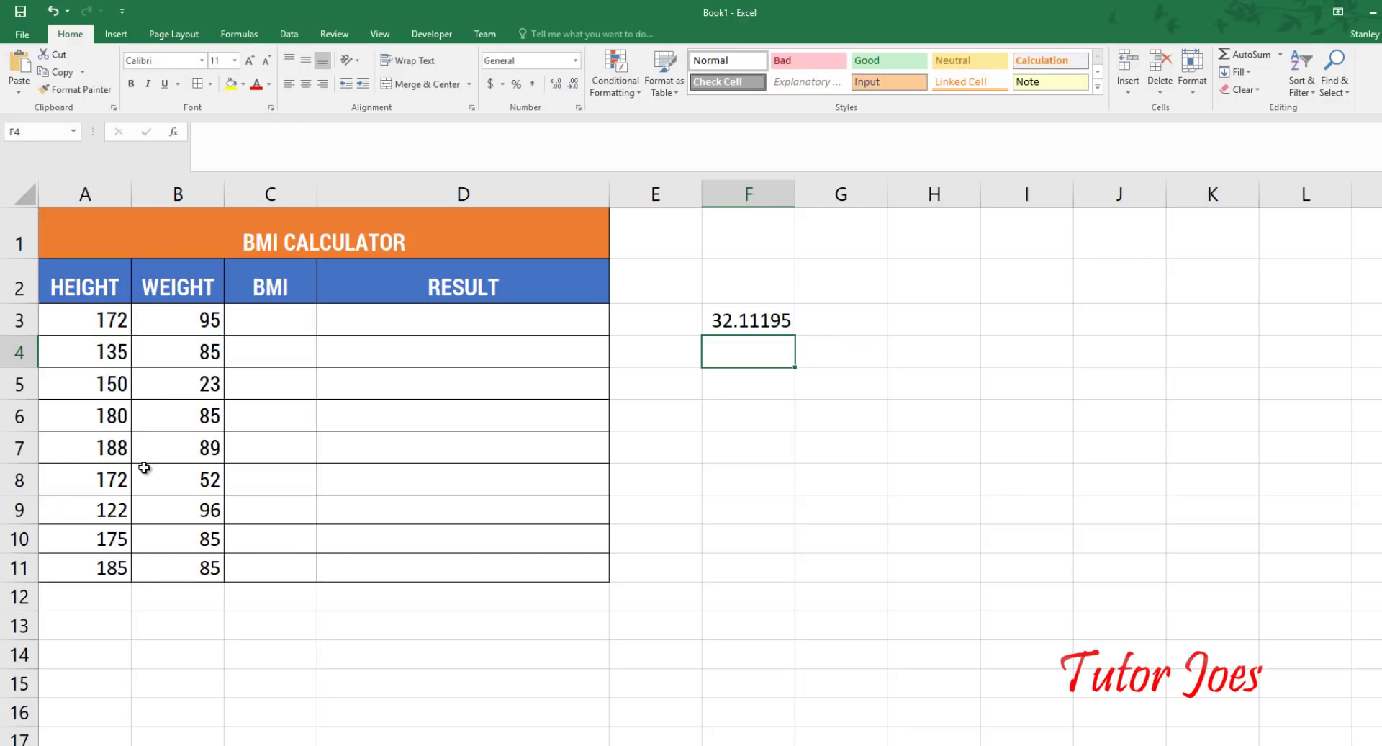
pyautogui.click(752, 319)
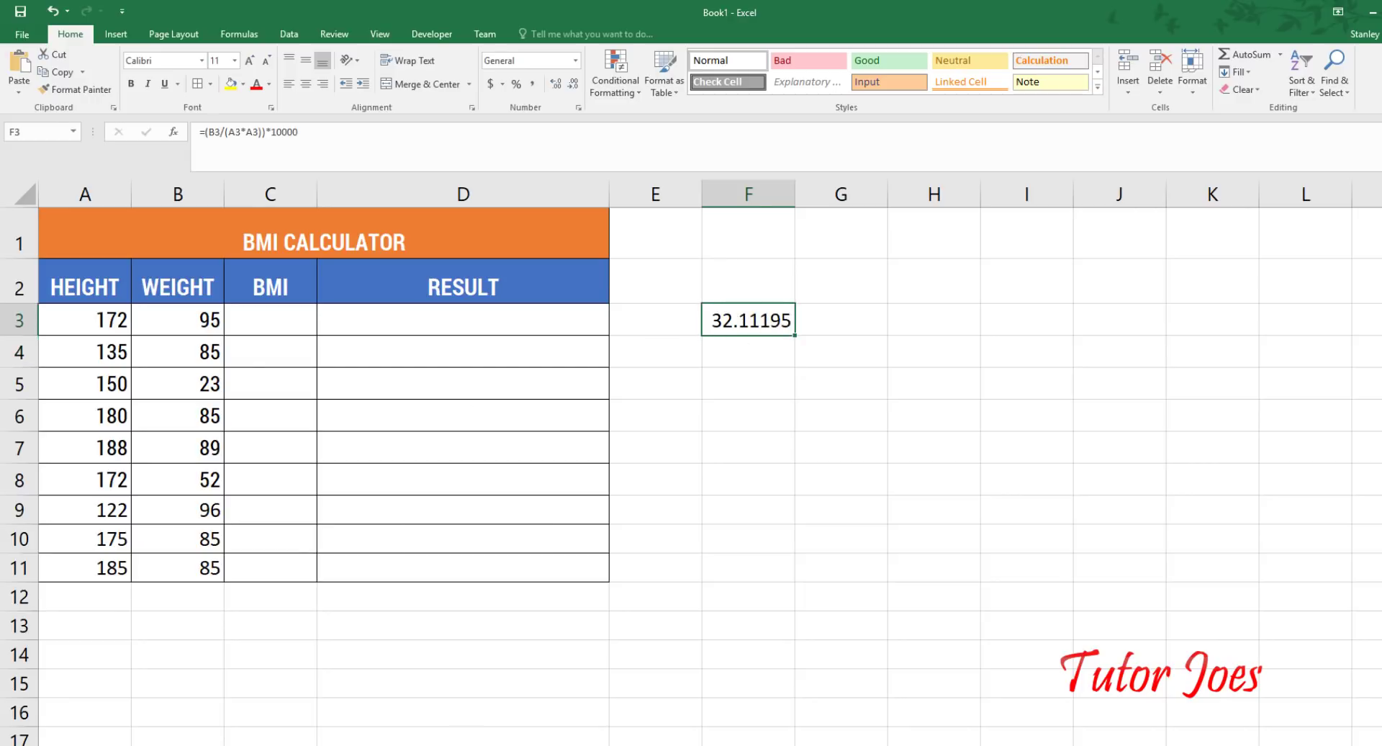
# Compare the result with NIH's obesity threshold of 30 or greater
pyautogui.hotkey('alt', 'Tab')
pyautogui.click(440, 12)
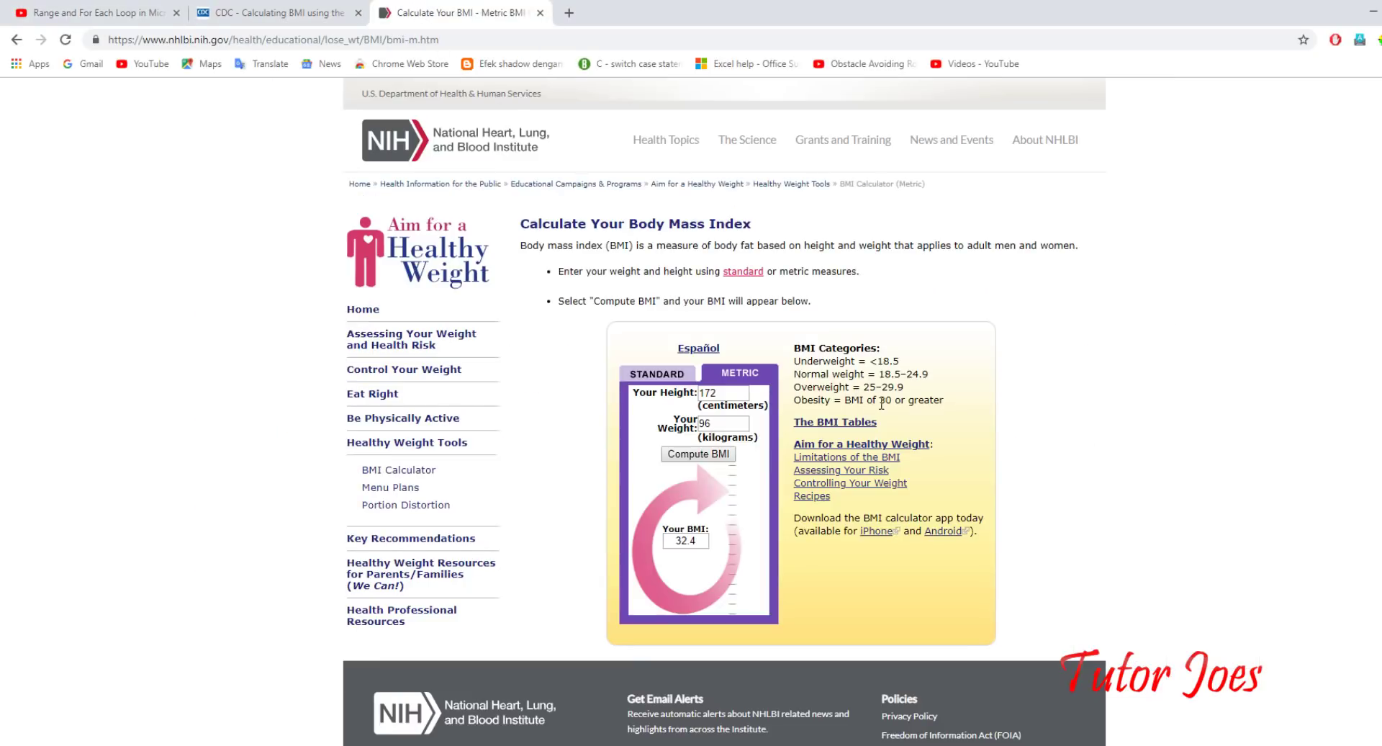
pyautogui.moveTo(879, 400); pyautogui.dragTo(942, 400)
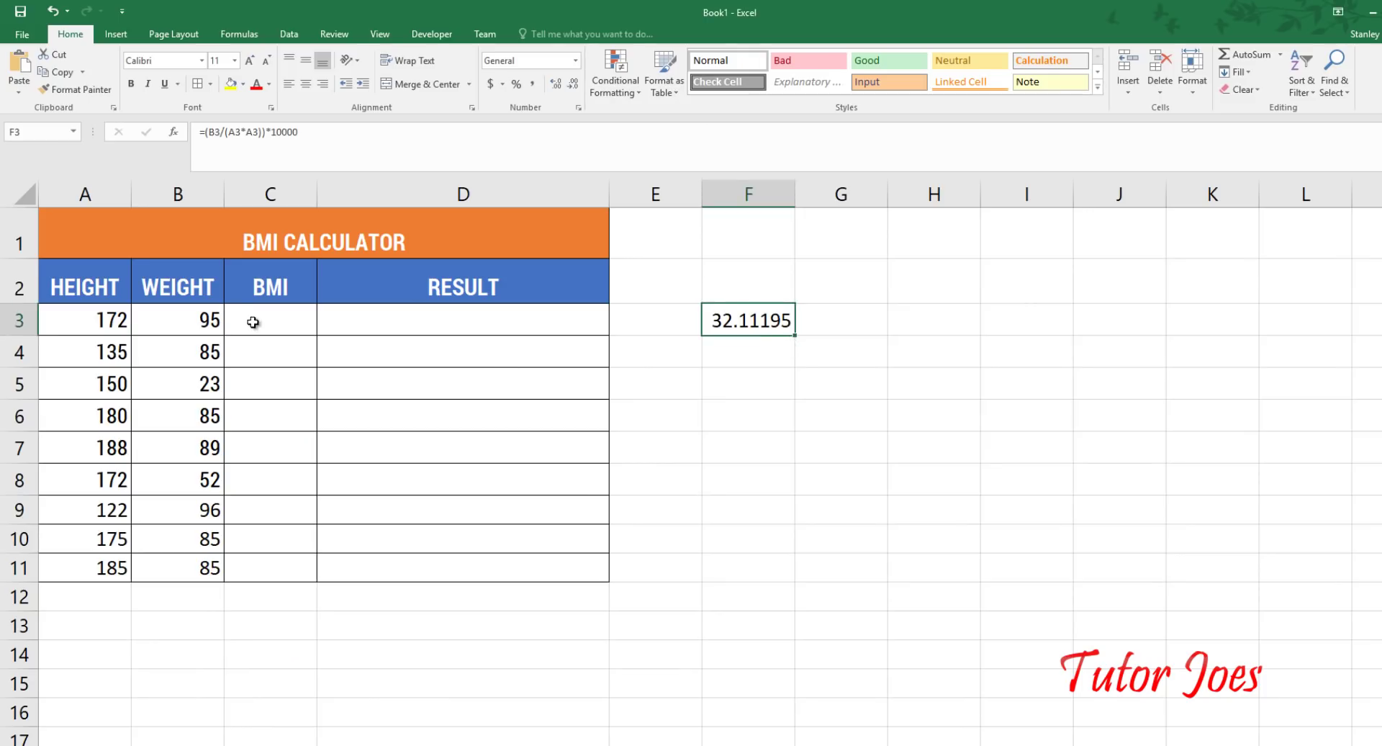
# Open the Visual Basic editor from the Developer tab and insert Module1 via Sheet1
pyautogui.click(254, 321)
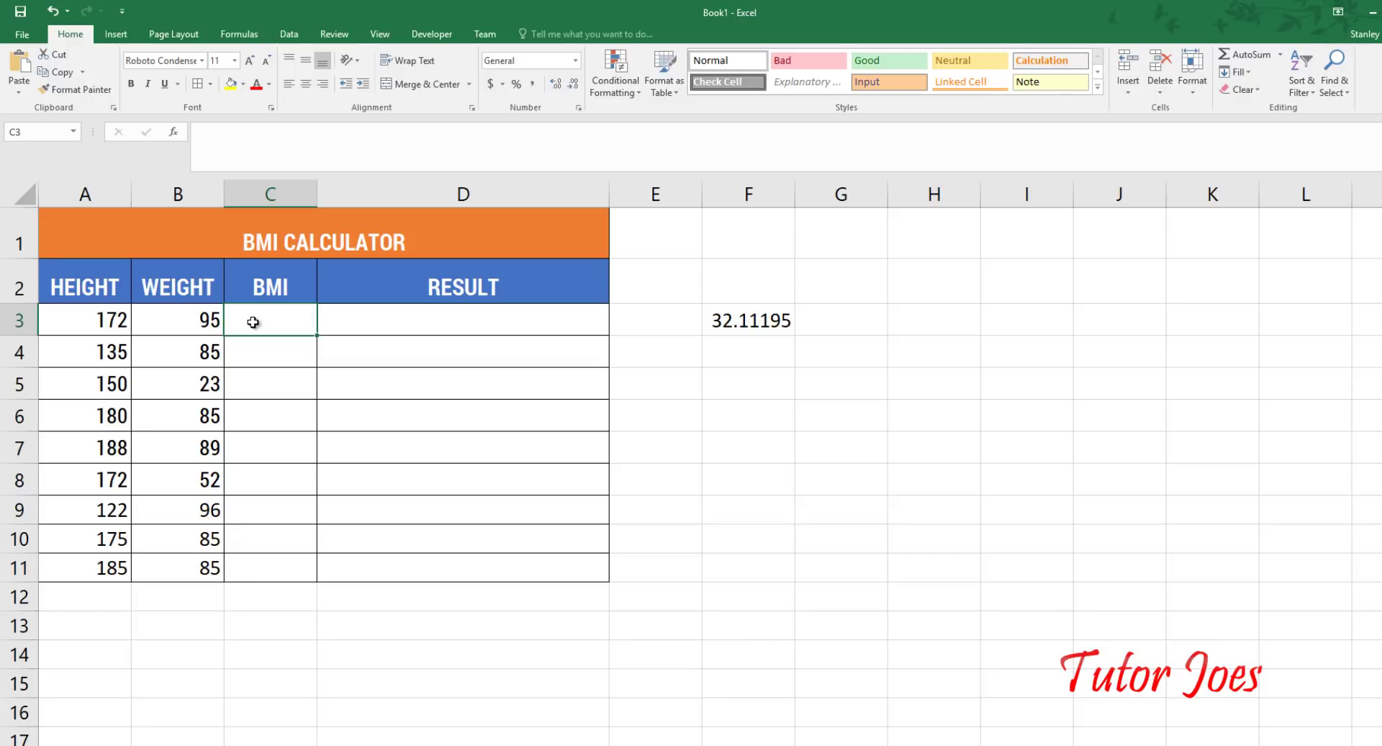
pyautogui.press('alt')
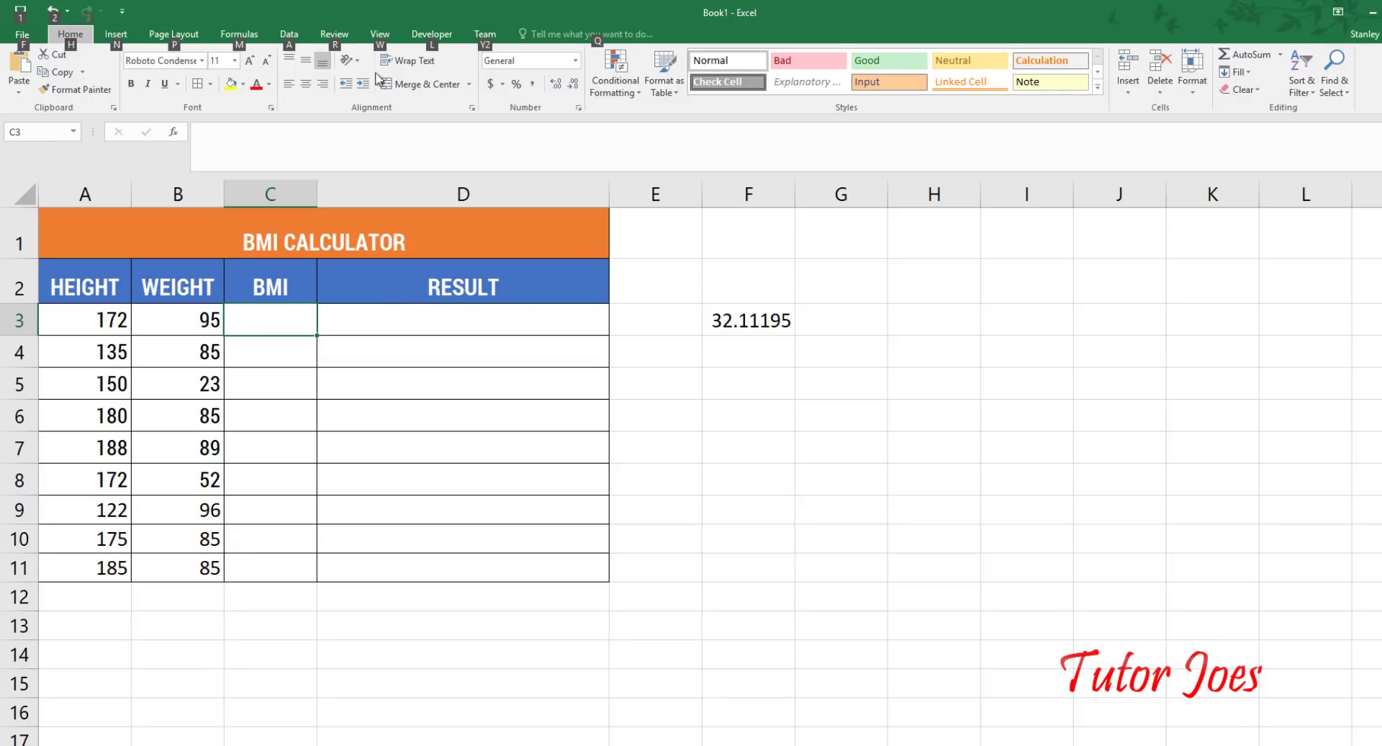
pyautogui.click(436, 33)
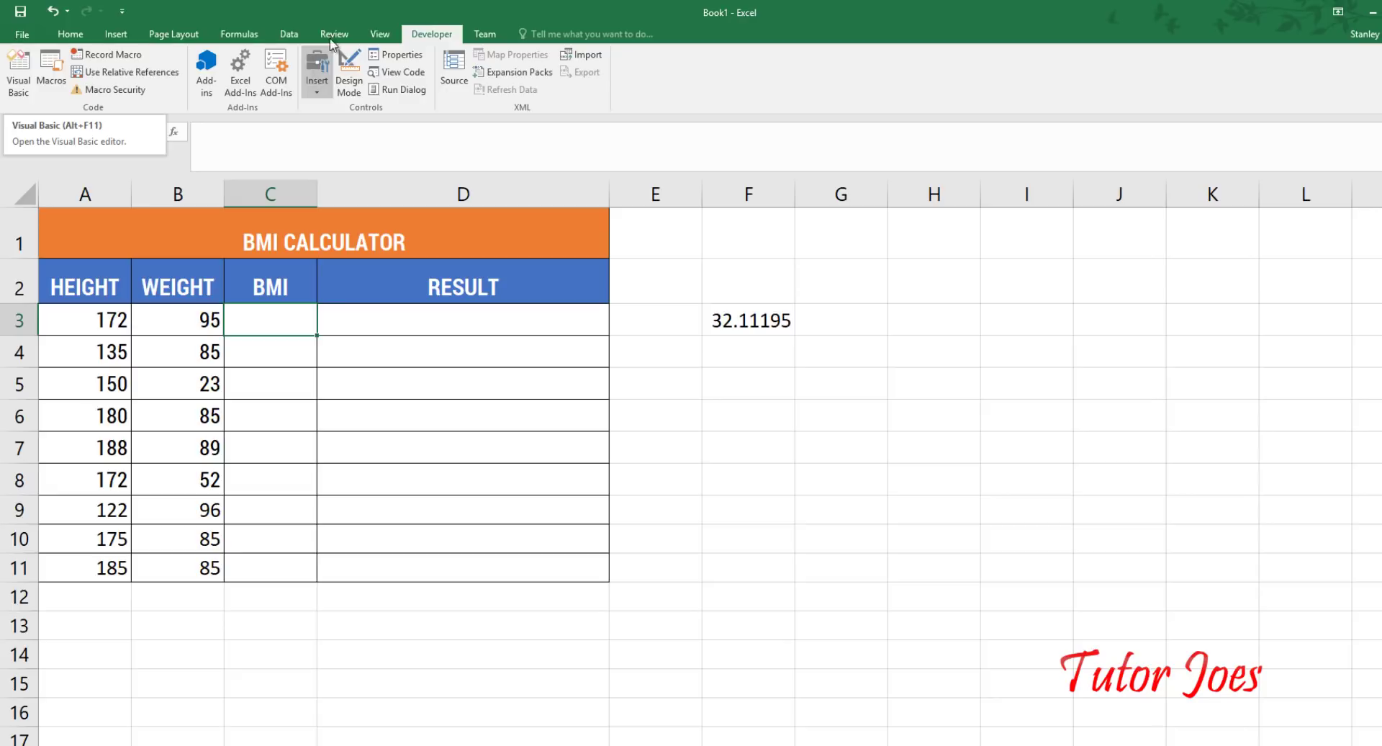
pyautogui.click(19, 71)
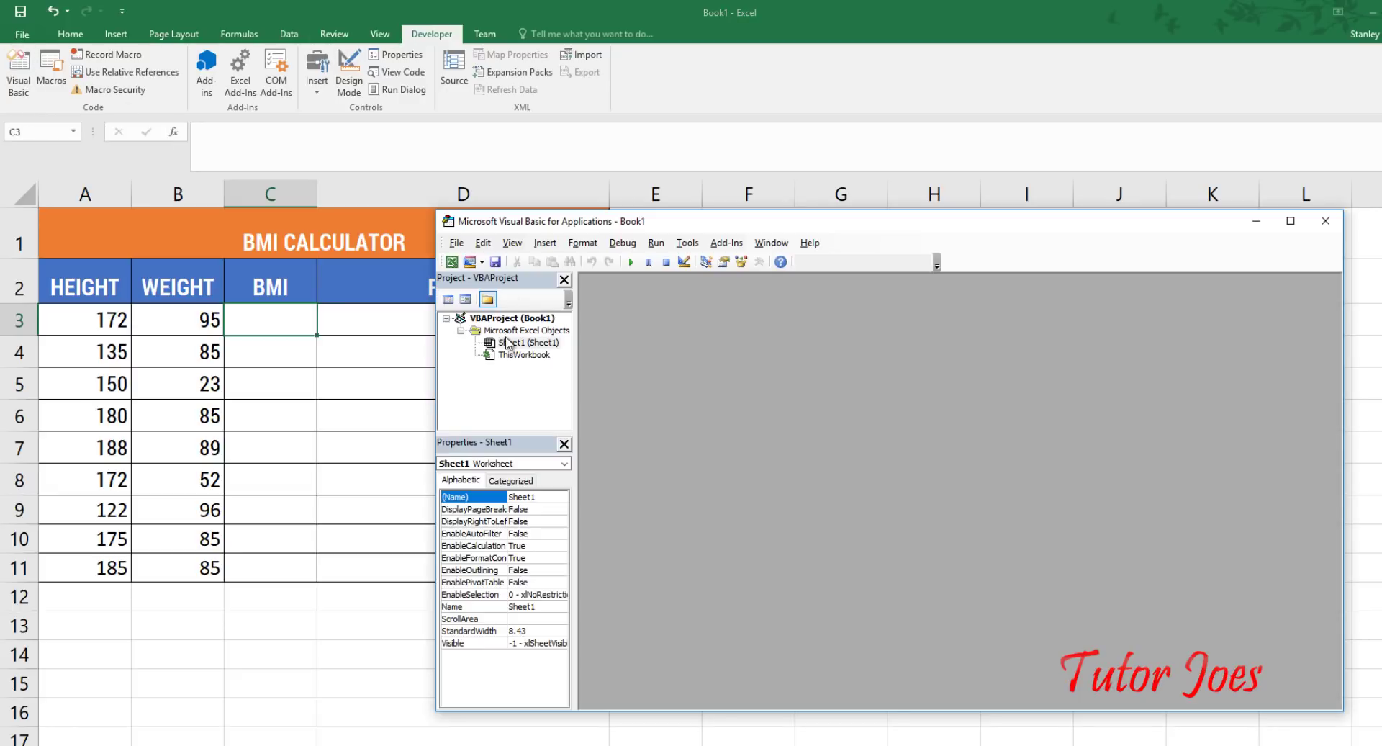
pyautogui.rightClick(513, 374)
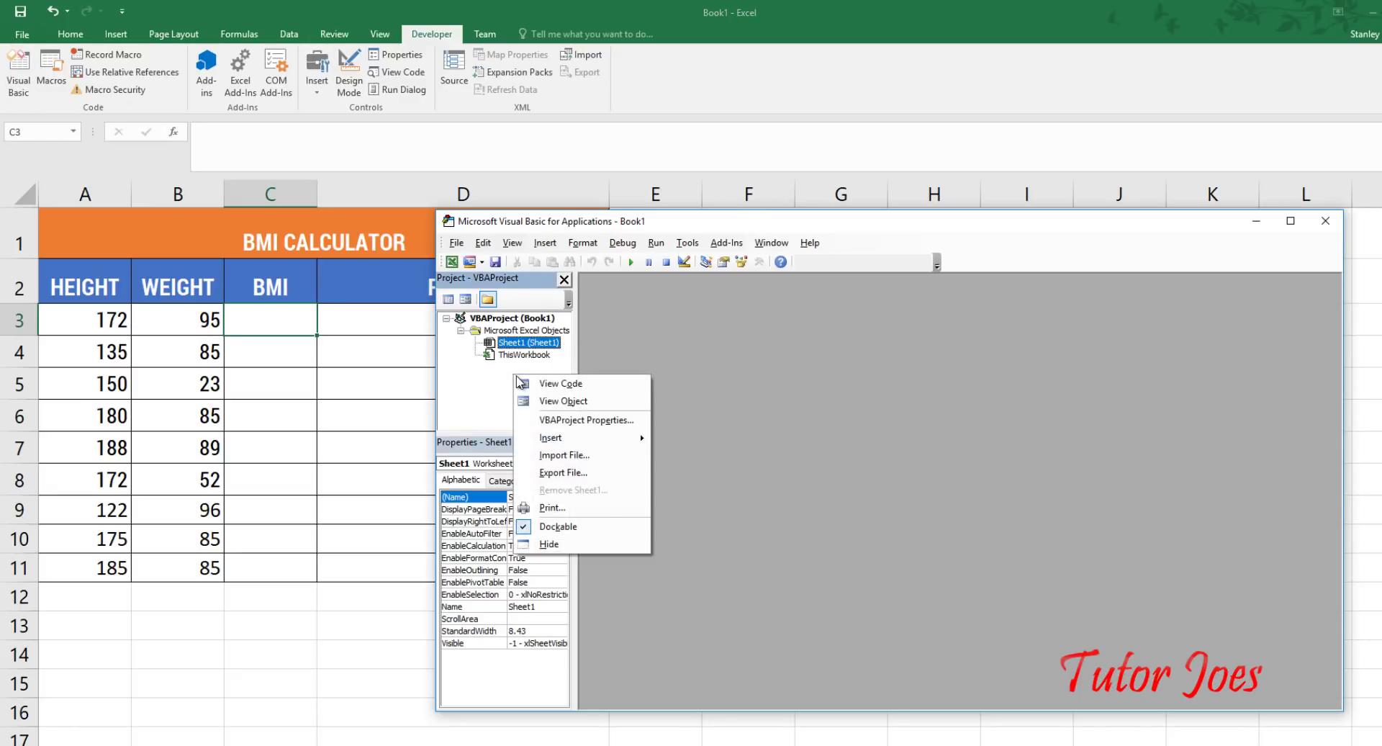
pyautogui.moveTo(578, 437)
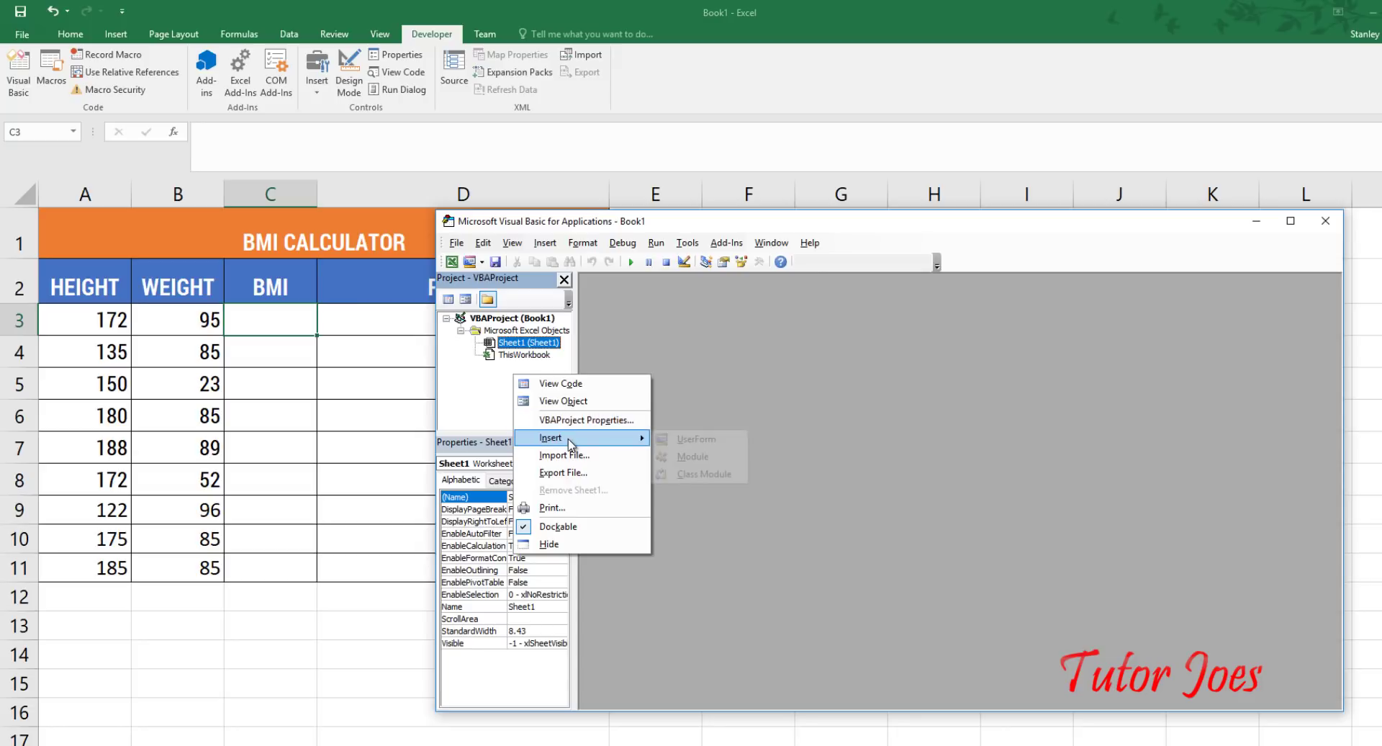
pyautogui.click(689, 456)
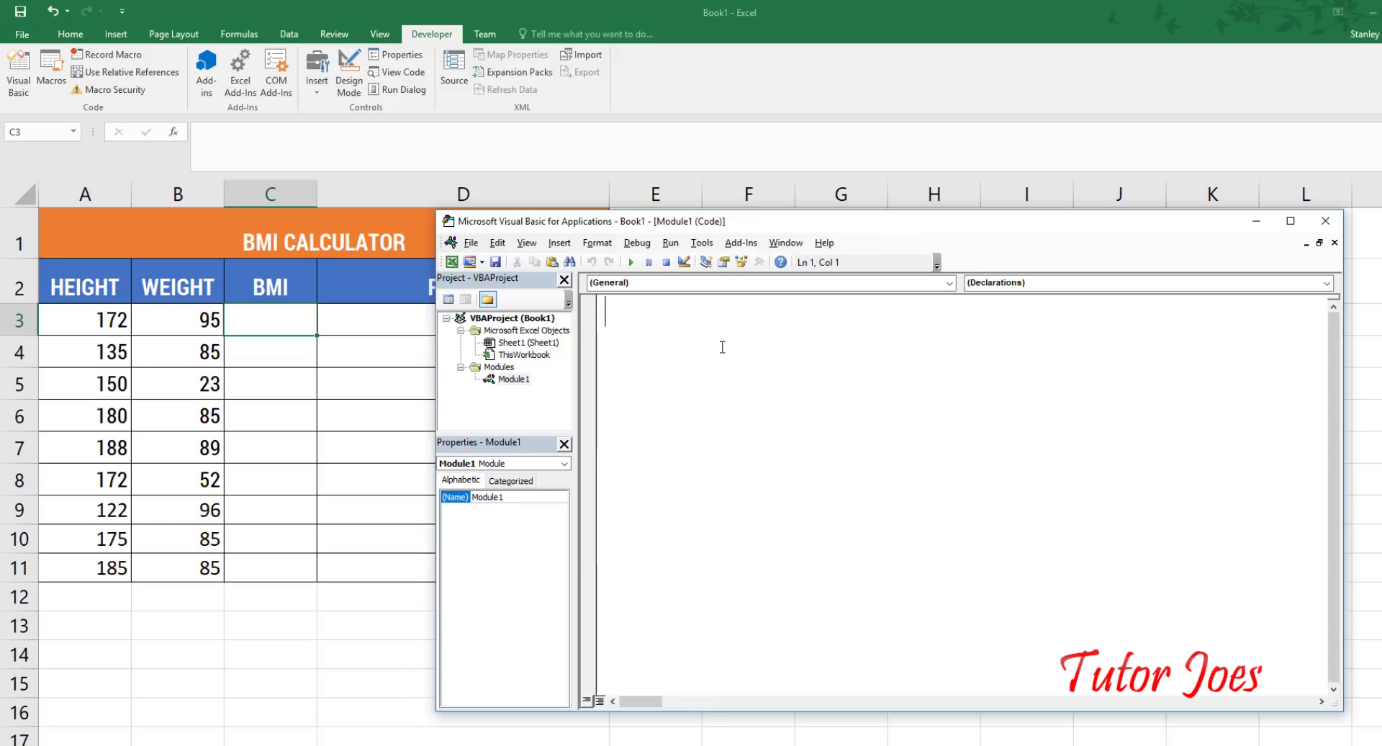
# Write the signature Function BMI(height As Double, weight As Double)
pyautogui.write('fUNCTION ')
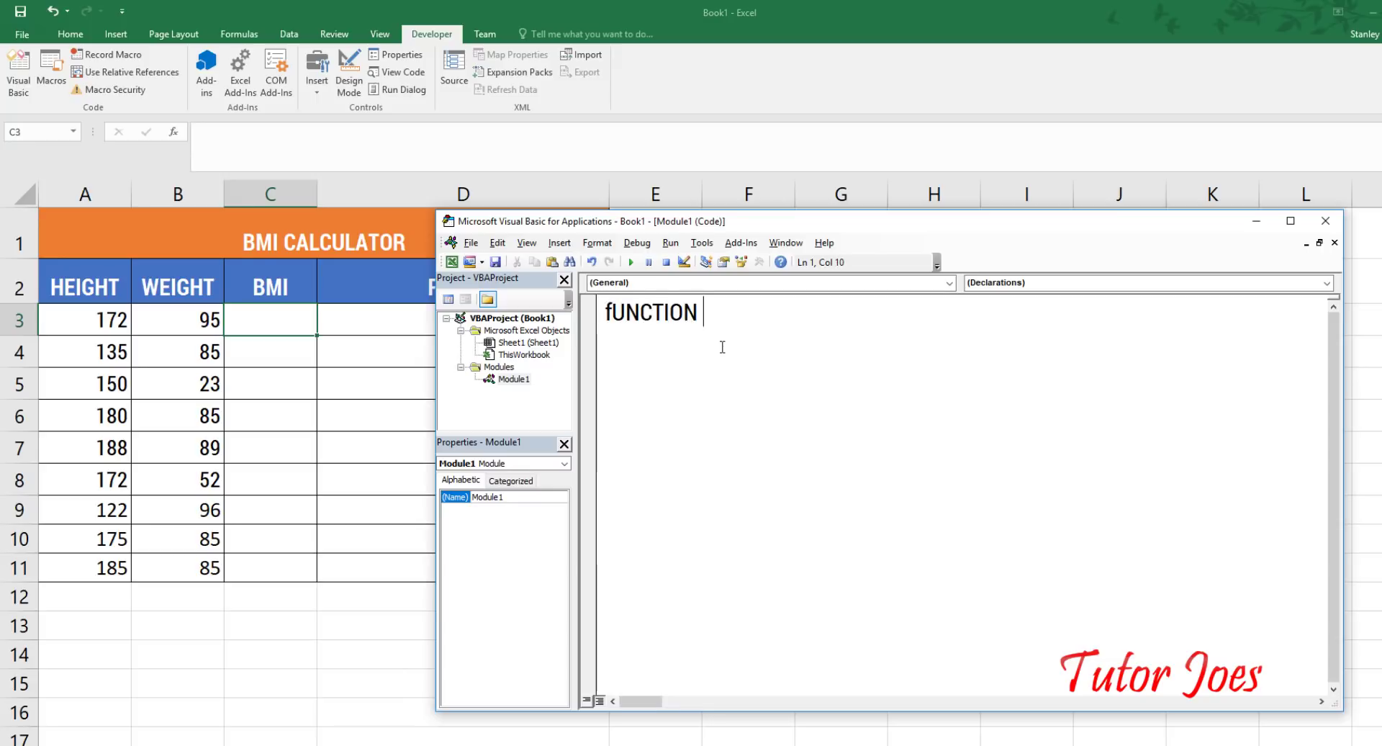
pyautogui.write('bim')
pyautogui.press('BackSpace')
pyautogui.press('BackSpace')
pyautogui.press('BackSpace')
pyautogui.press('BackSpace')
pyautogui.press('BackSpace')
pyautogui.press('BackSpace')
pyautogui.press('BackSpace')
pyautogui.press('BackSpace')
pyautogui.write('Fun')
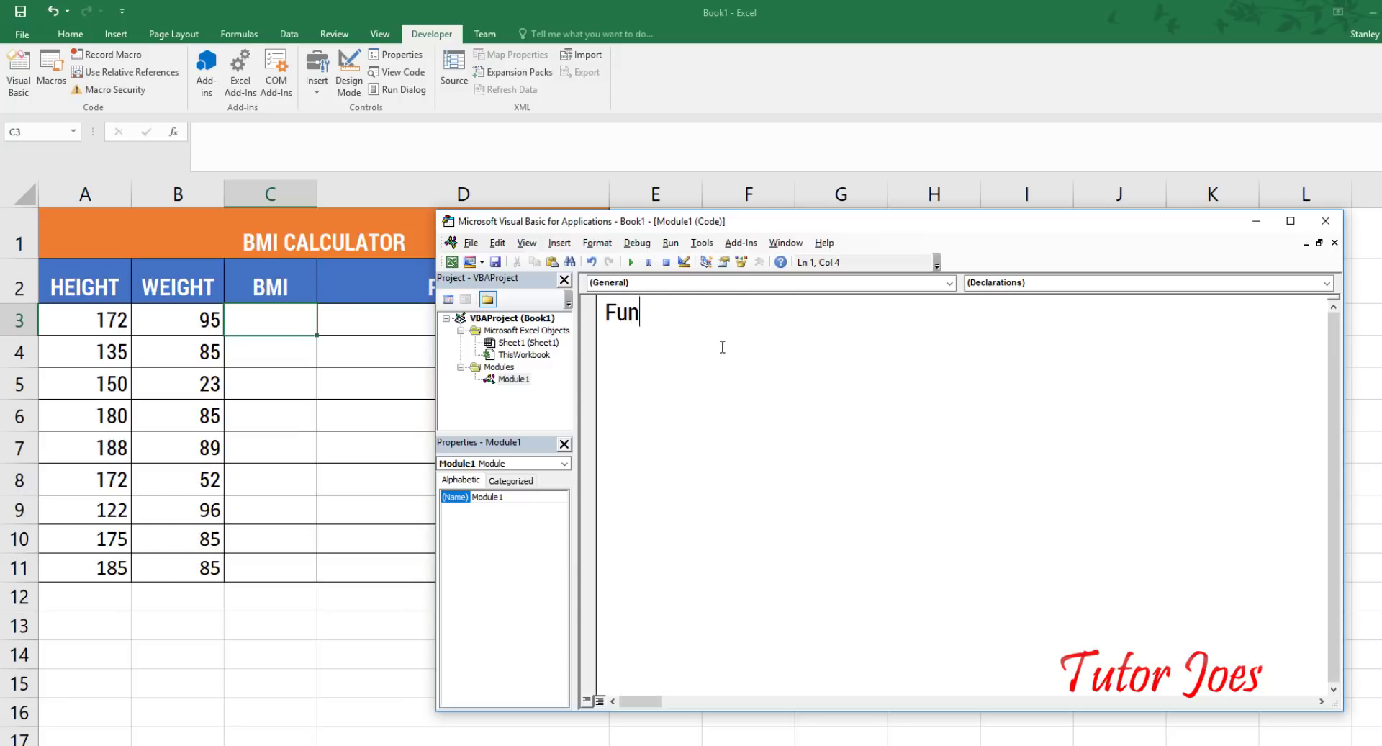
pyautogui.write('ction BMI')
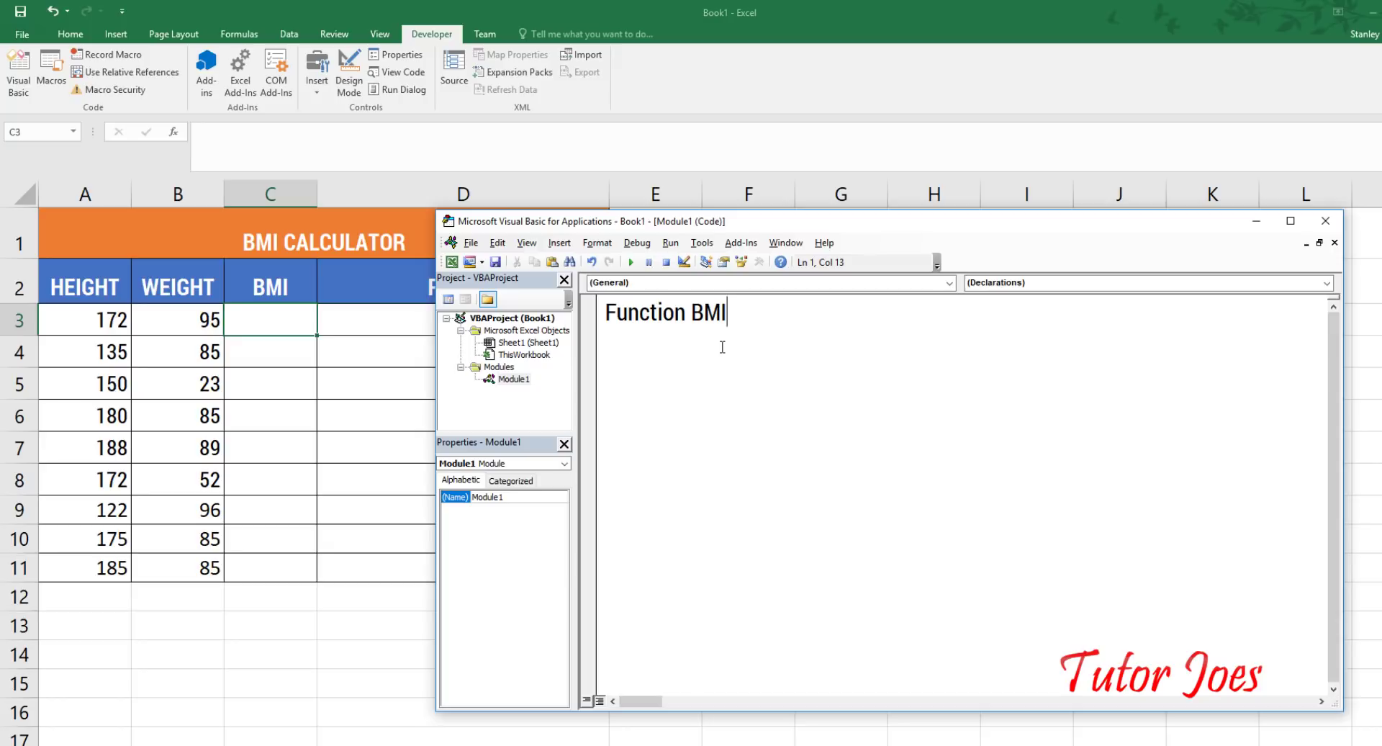
pyautogui.write('(')
pyautogui.write('height')
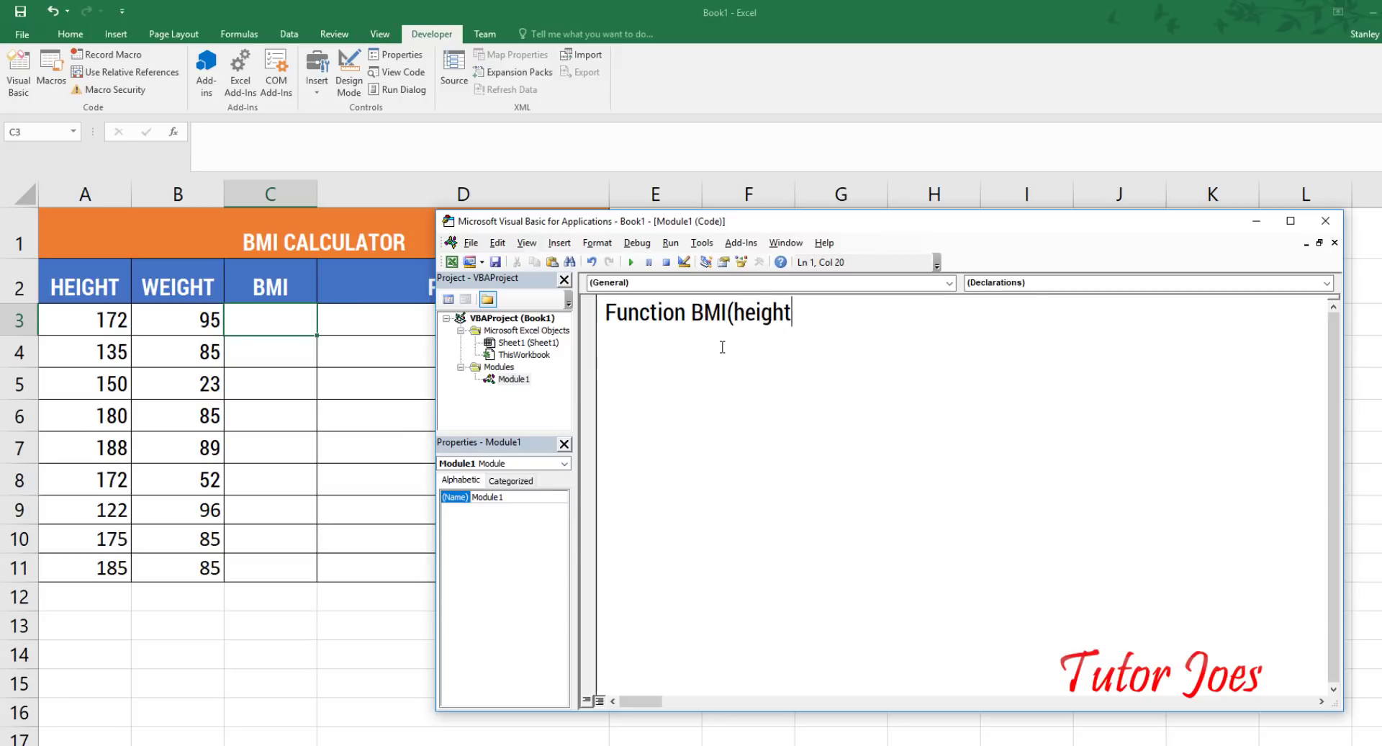
pyautogui.write(' as Do')
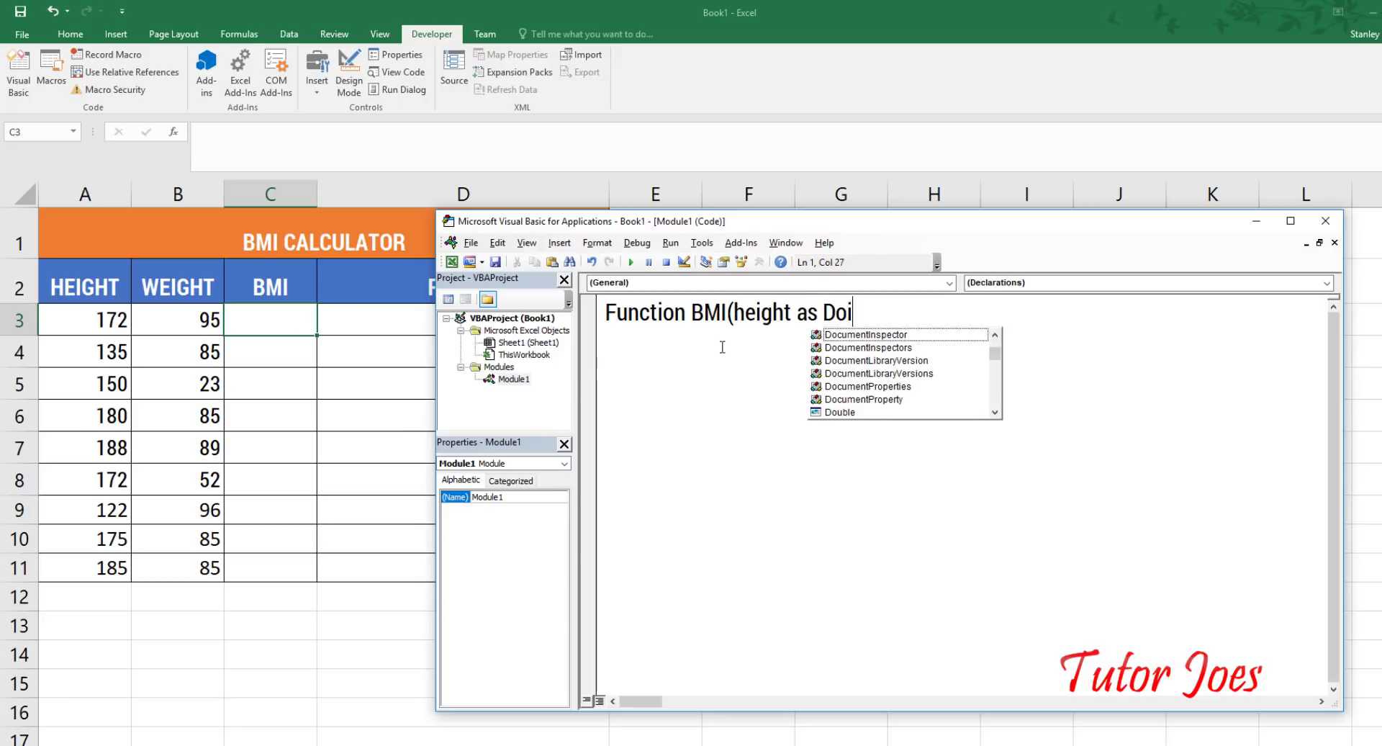
pyautogui.write('ub ')
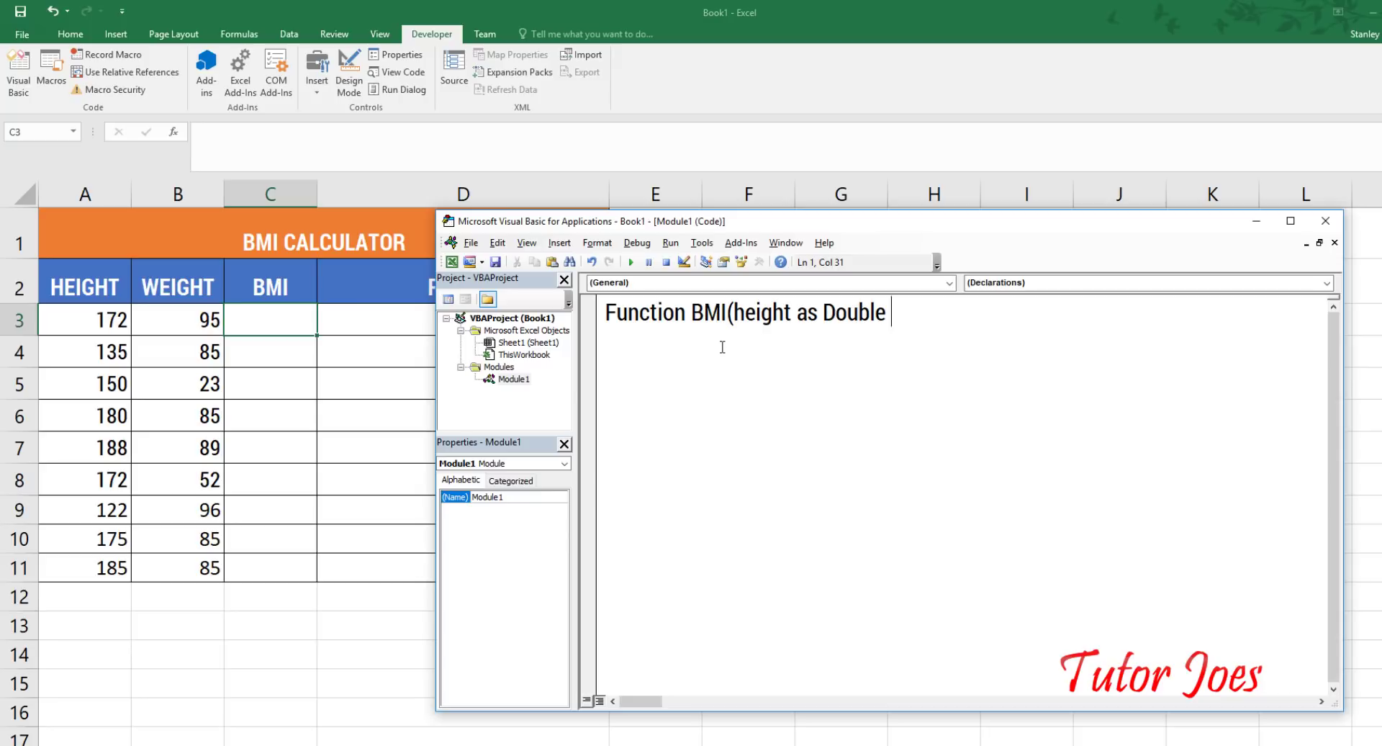
pyautogui.write(',we')
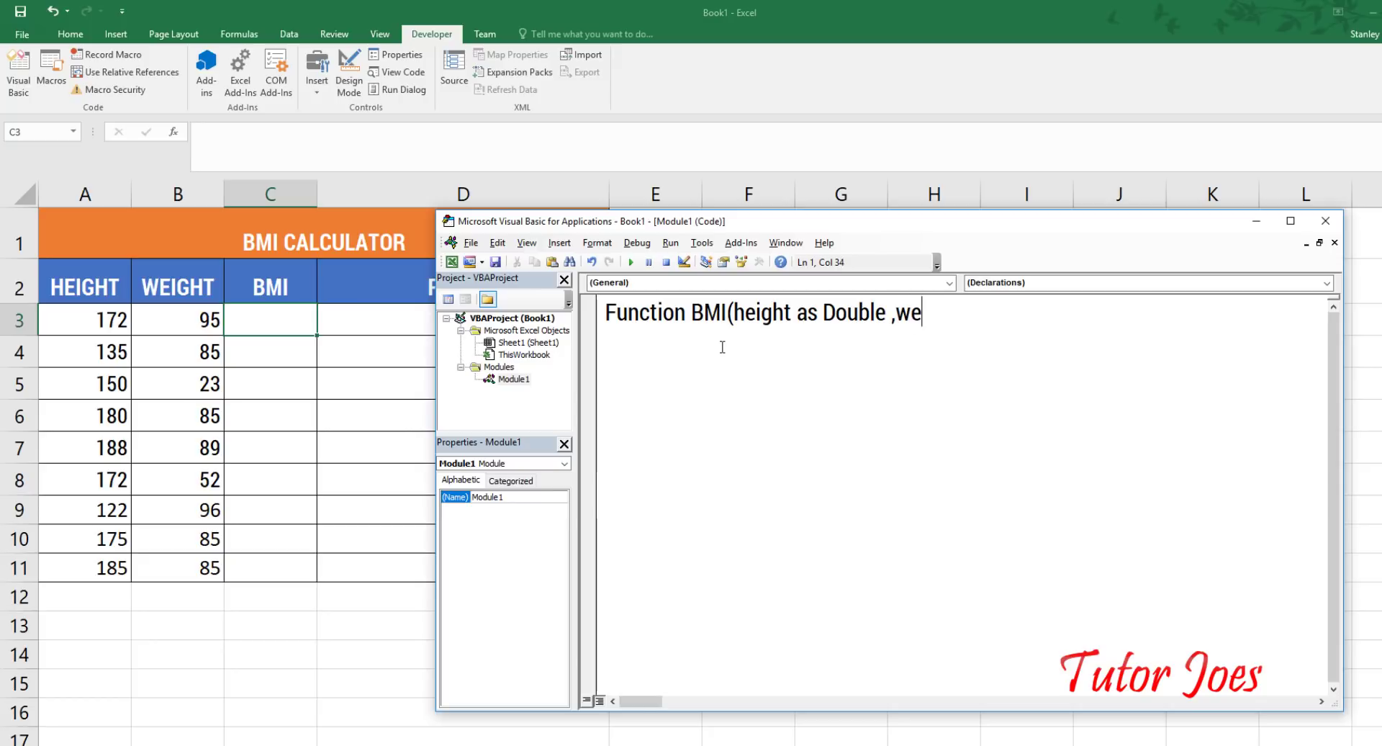
pyautogui.write('ight as ')
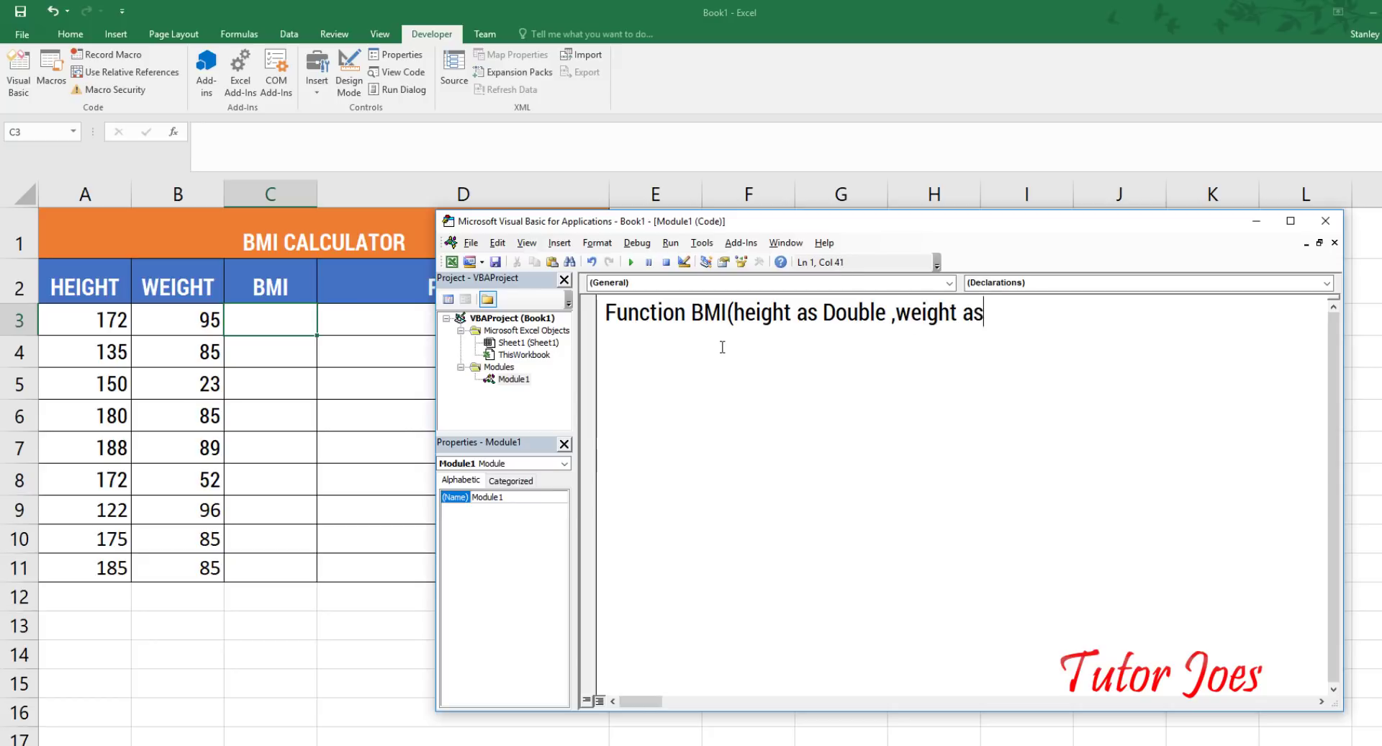
pyautogui.write('Do')
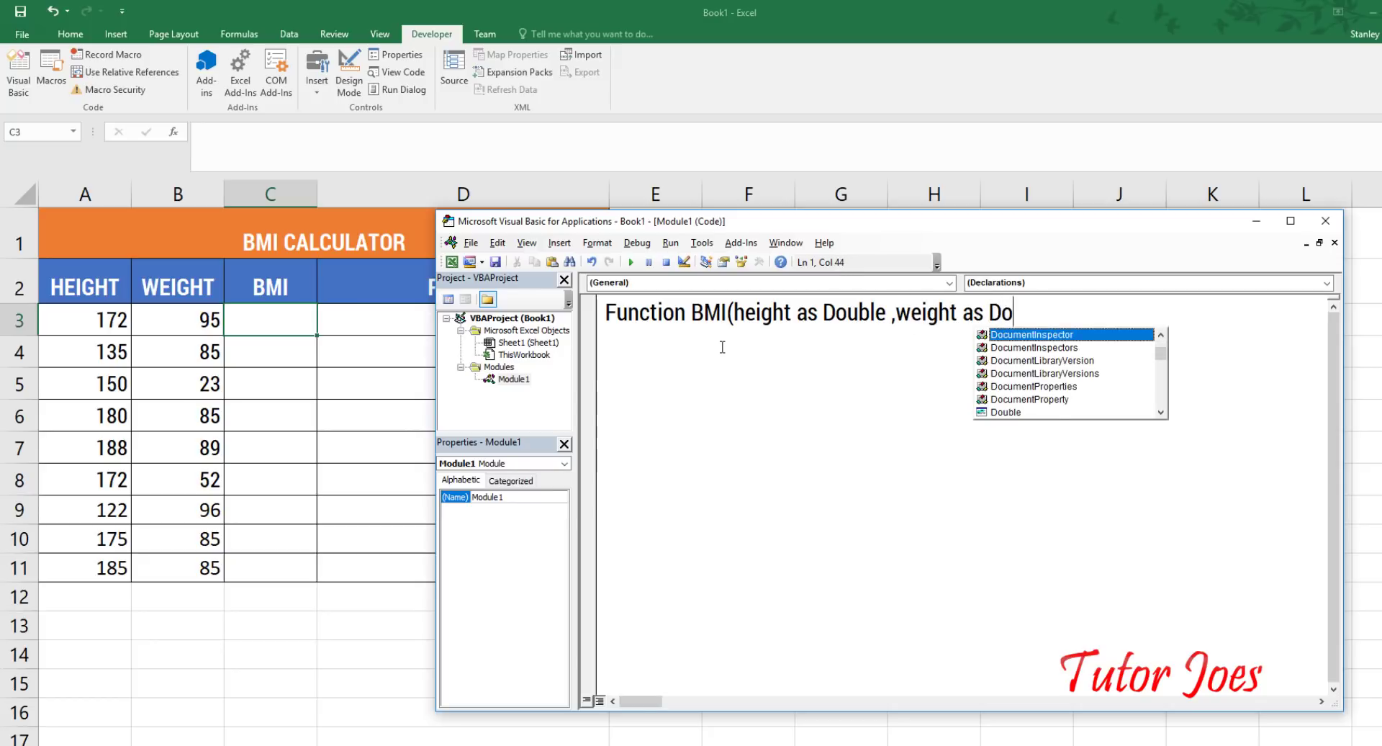
pyautogui.write('uble ')
pyautogui.write(')')
pyautogui.press('Return')
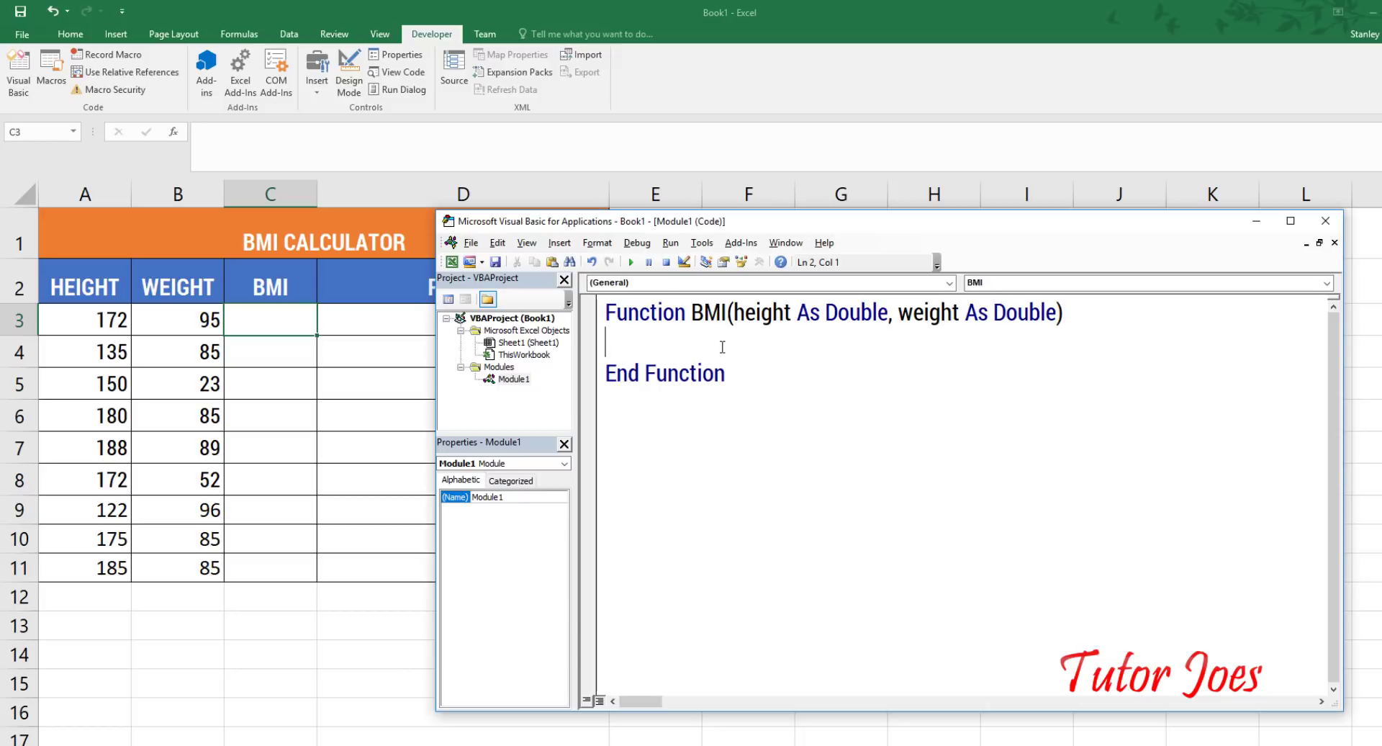
# Declare the variable res As Double in the function body
pyautogui.write('Dim res')
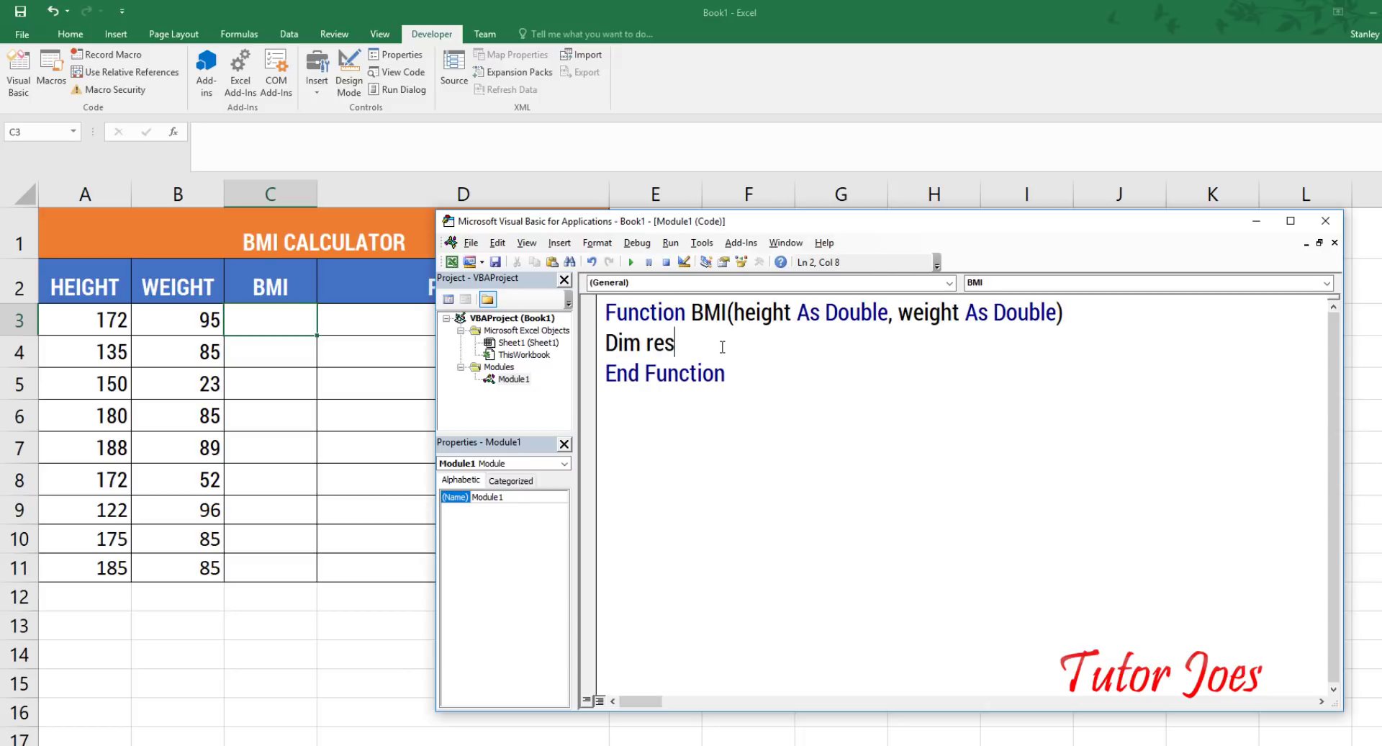
pyautogui.write(' as ')
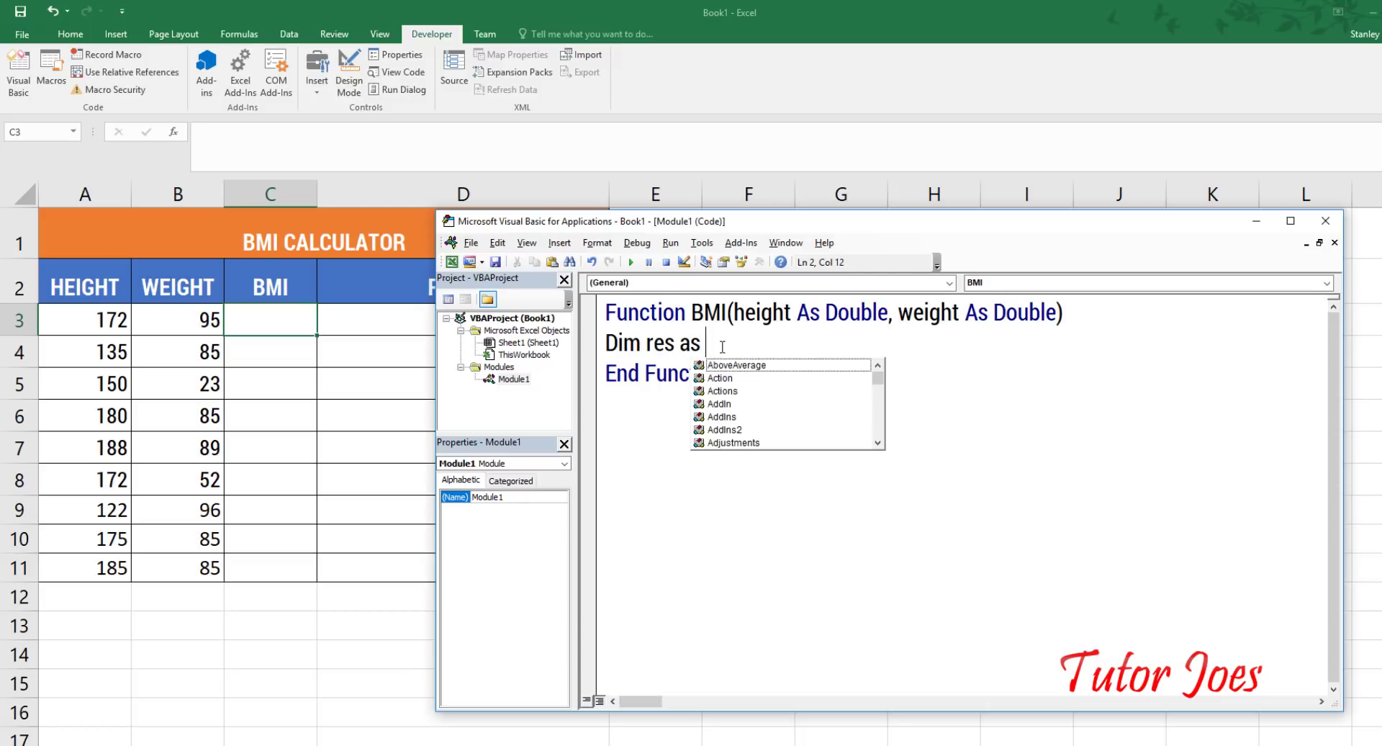
pyautogui.write('Do')
pyautogui.press('Down')
pyautogui.press('Down')
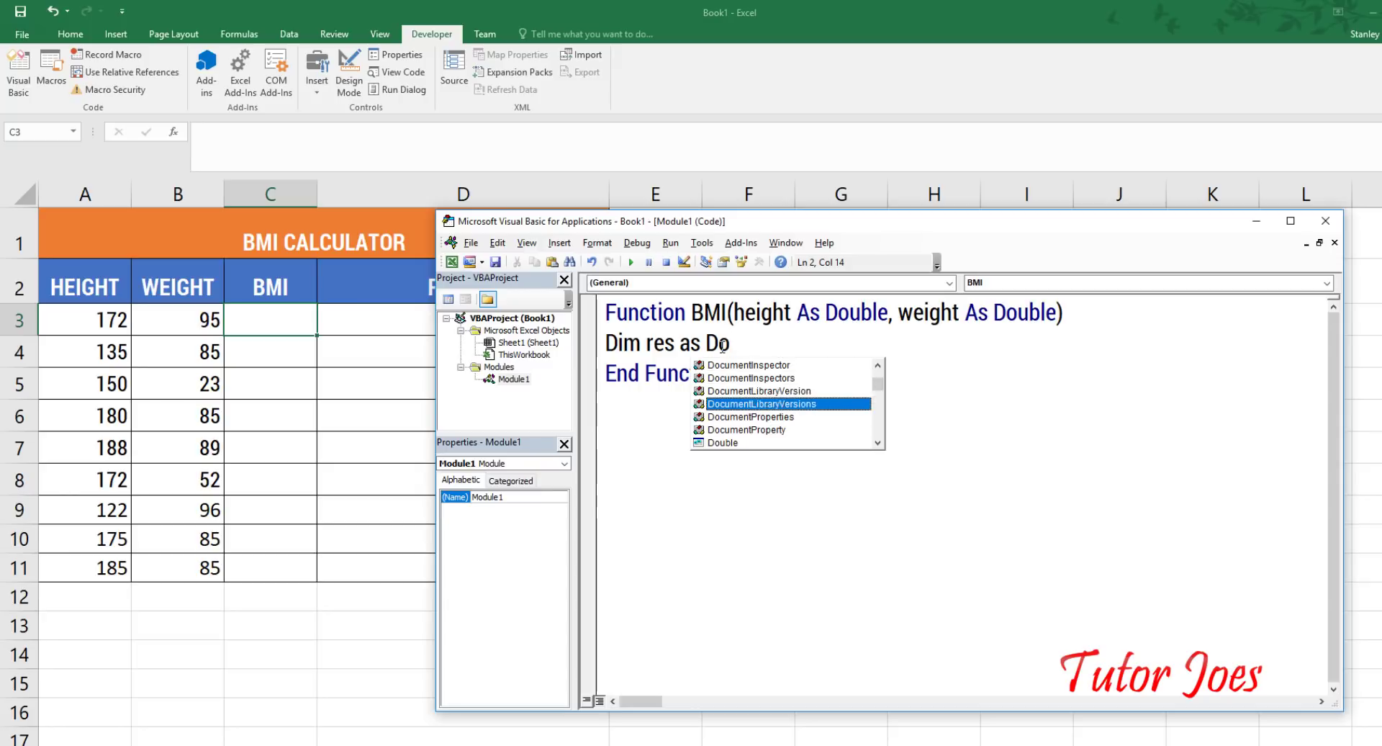
pyautogui.press('Down')
pyautogui.press('Down')
pyautogui.doubleClick(720, 344)
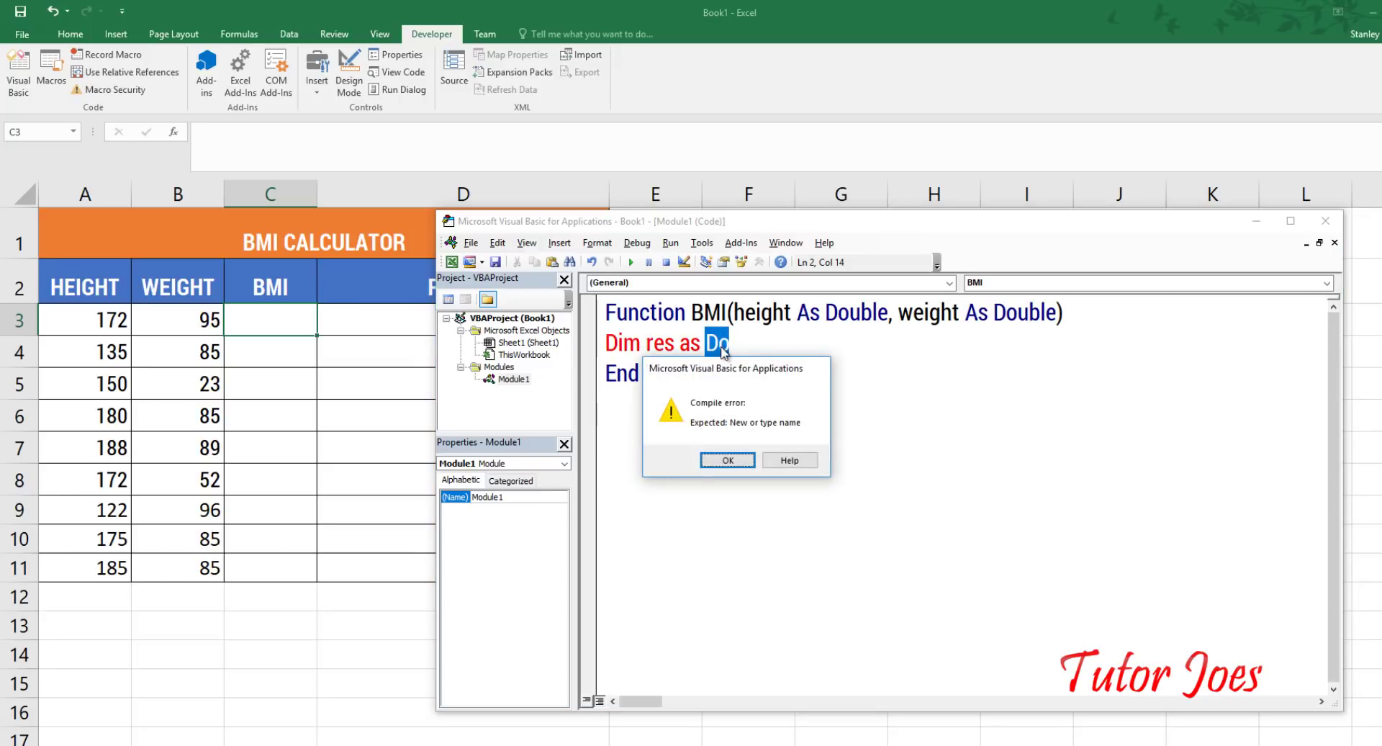
pyautogui.press('Return')
pyautogui.hotkey('ctrl', 'space')
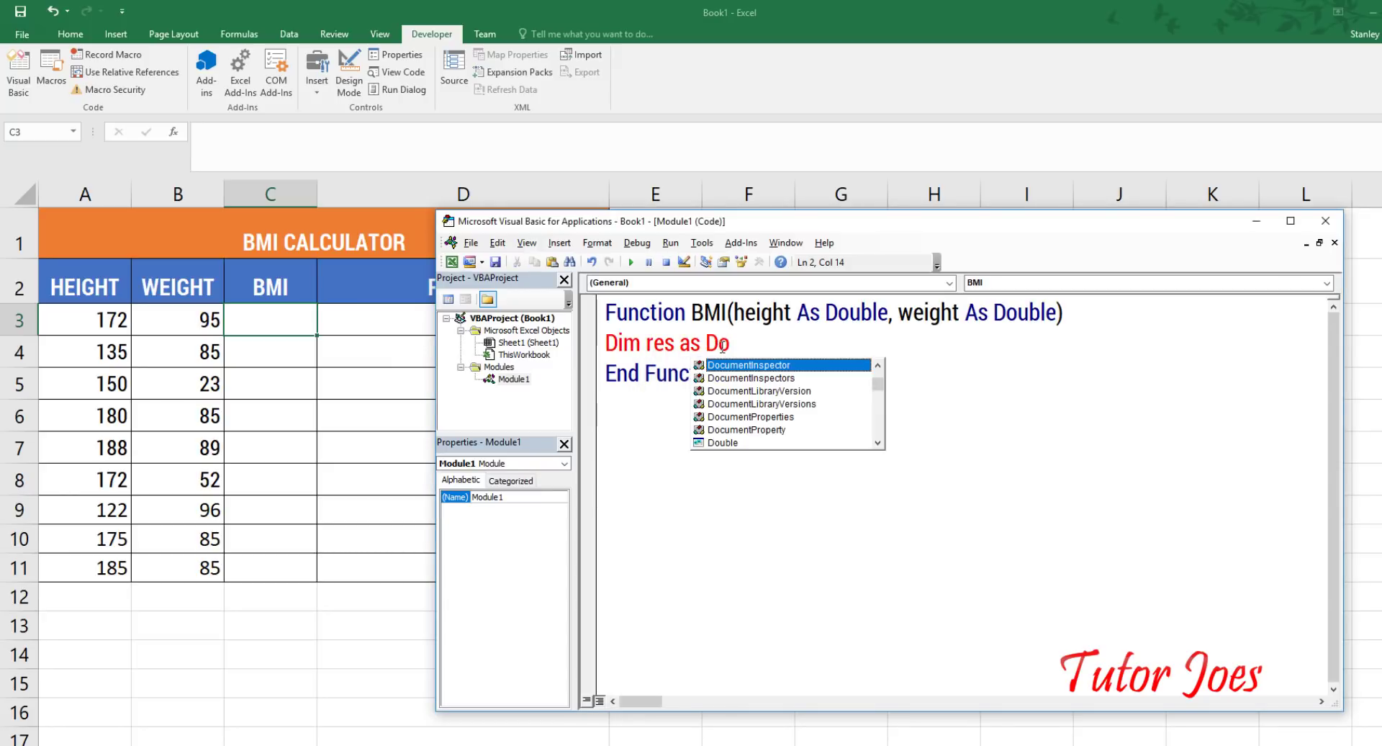
pyautogui.press('Down')
pyautogui.press('Down')
pyautogui.press('Down')
pyautogui.press('Down')
pyautogui.press('Down')
pyautogui.press('Down')
pyautogui.press('Return')
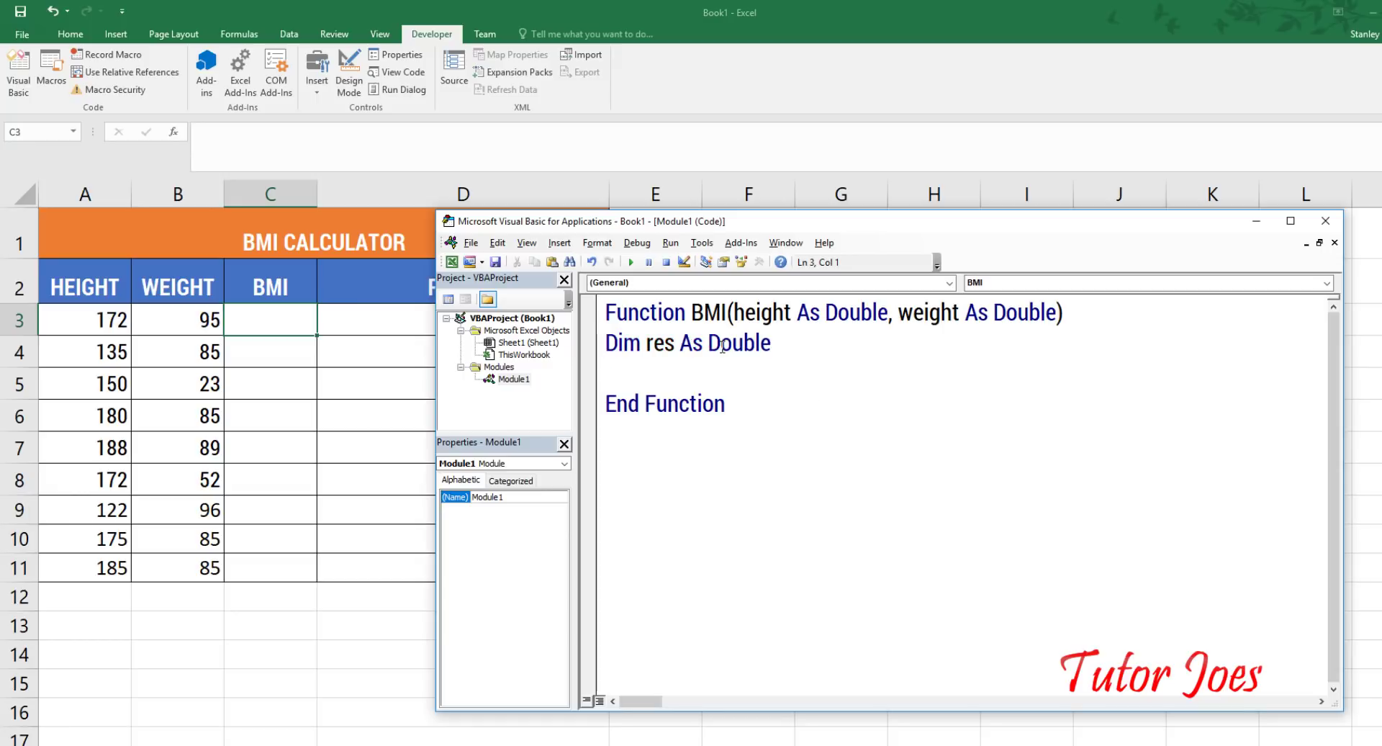
# Set res = (weight/(height*height))*10000 and return it with BMI = res
pyautogui.write('res')
pyautogui.write('w')
pyautogui.press('BackSpace')
pyautogui.write('(')
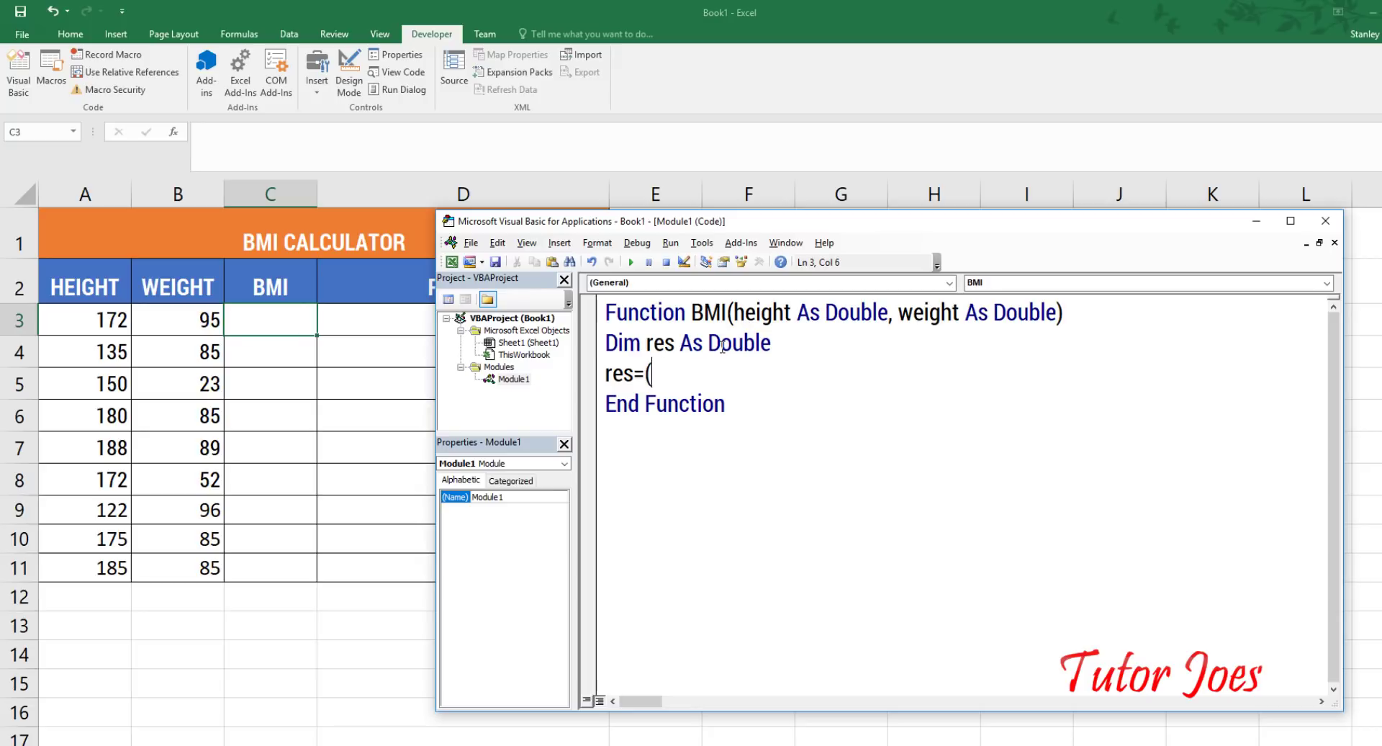
pyautogui.write('weight')
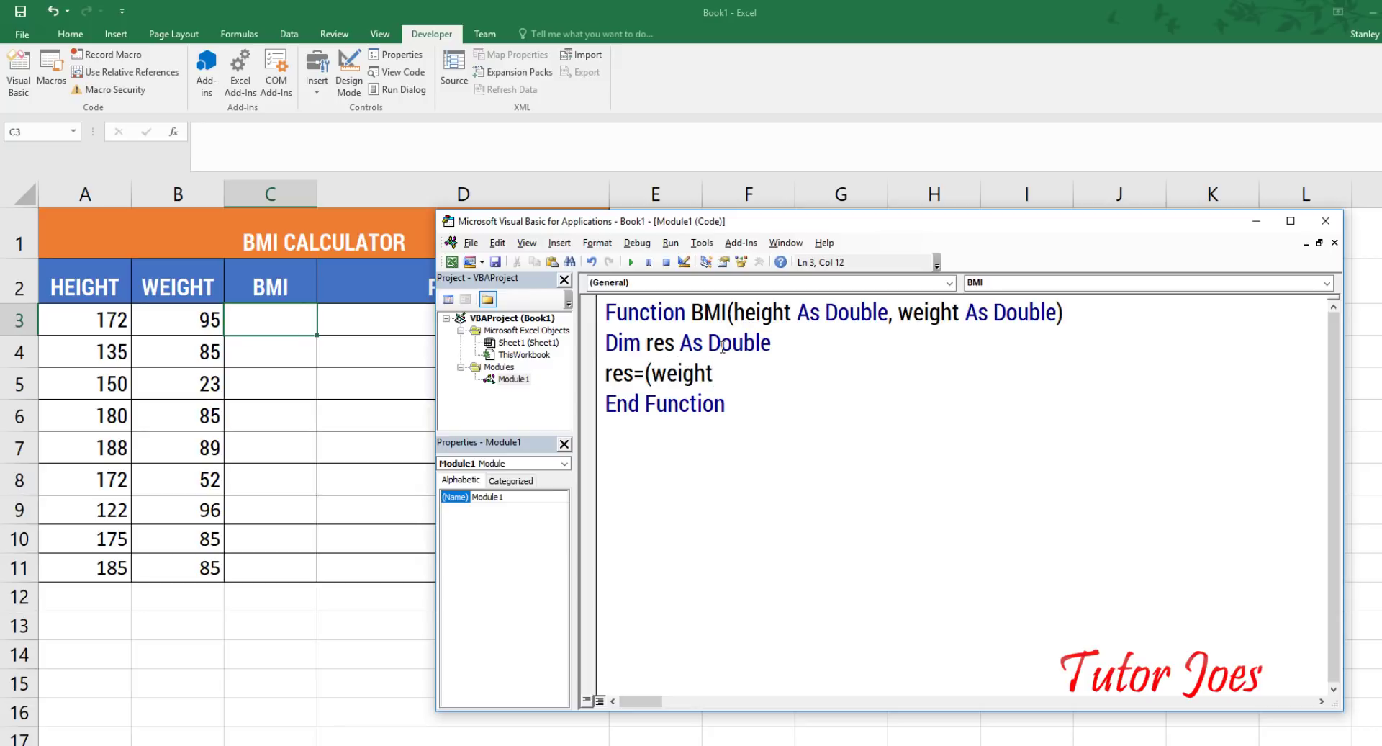
pyautogui.write('/(h')
pyautogui.write('eight')
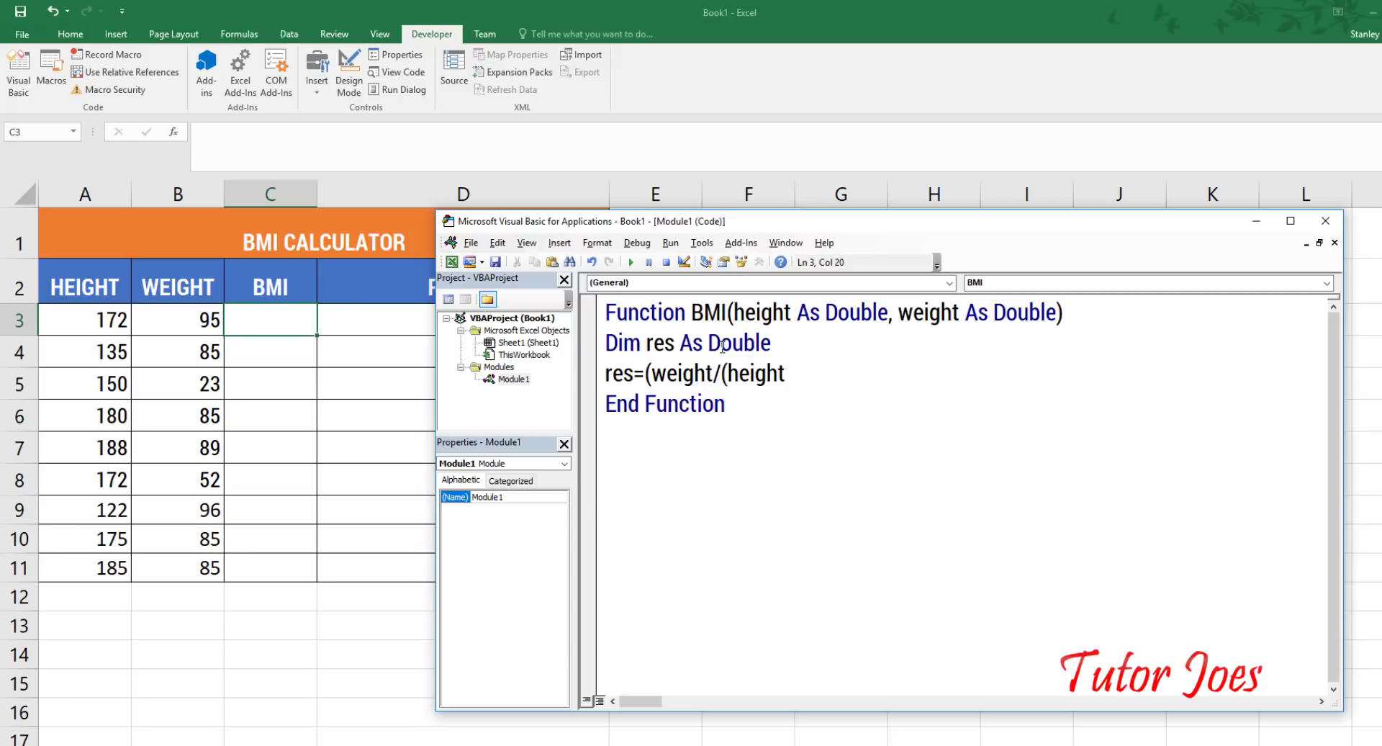
pyautogui.write('*height')
pyautogui.write('))/')
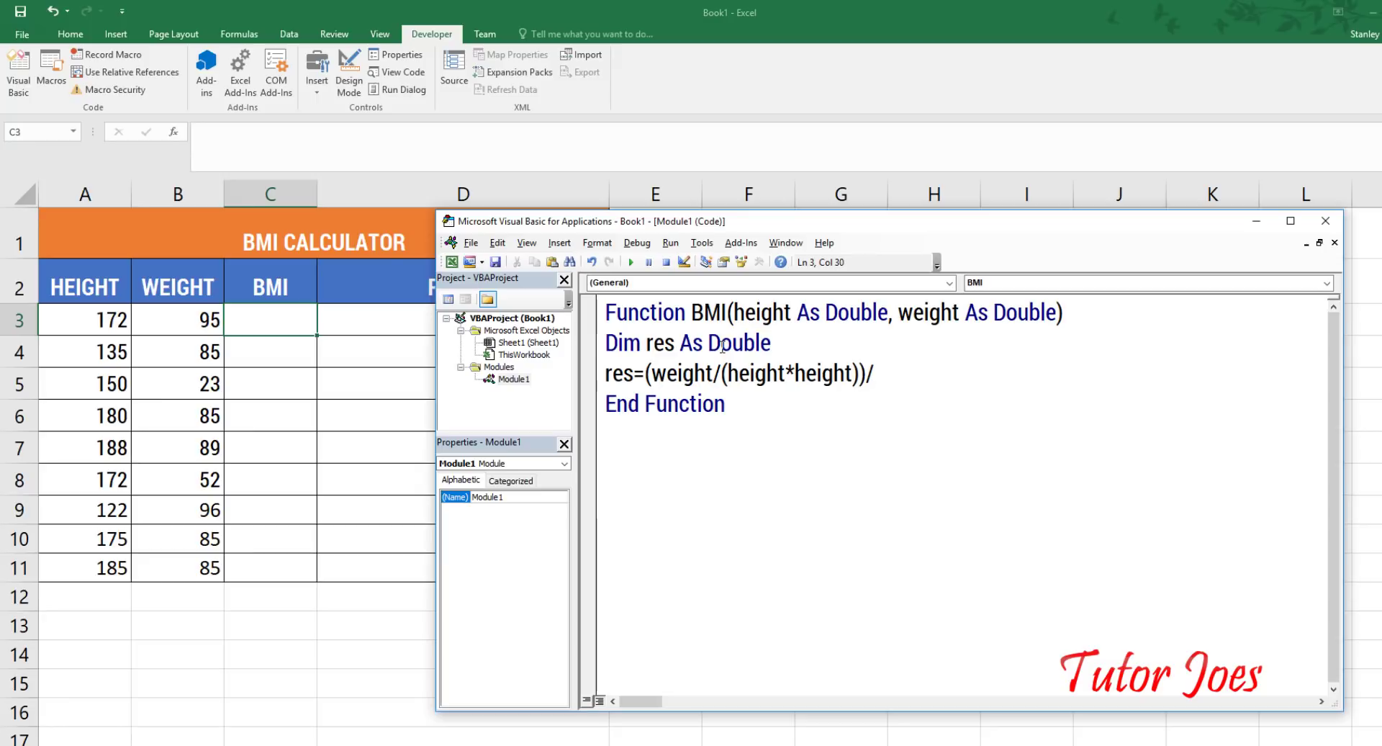
pyautogui.press('BackSpace')
pyautogui.write('*1000')
pyautogui.write('0')
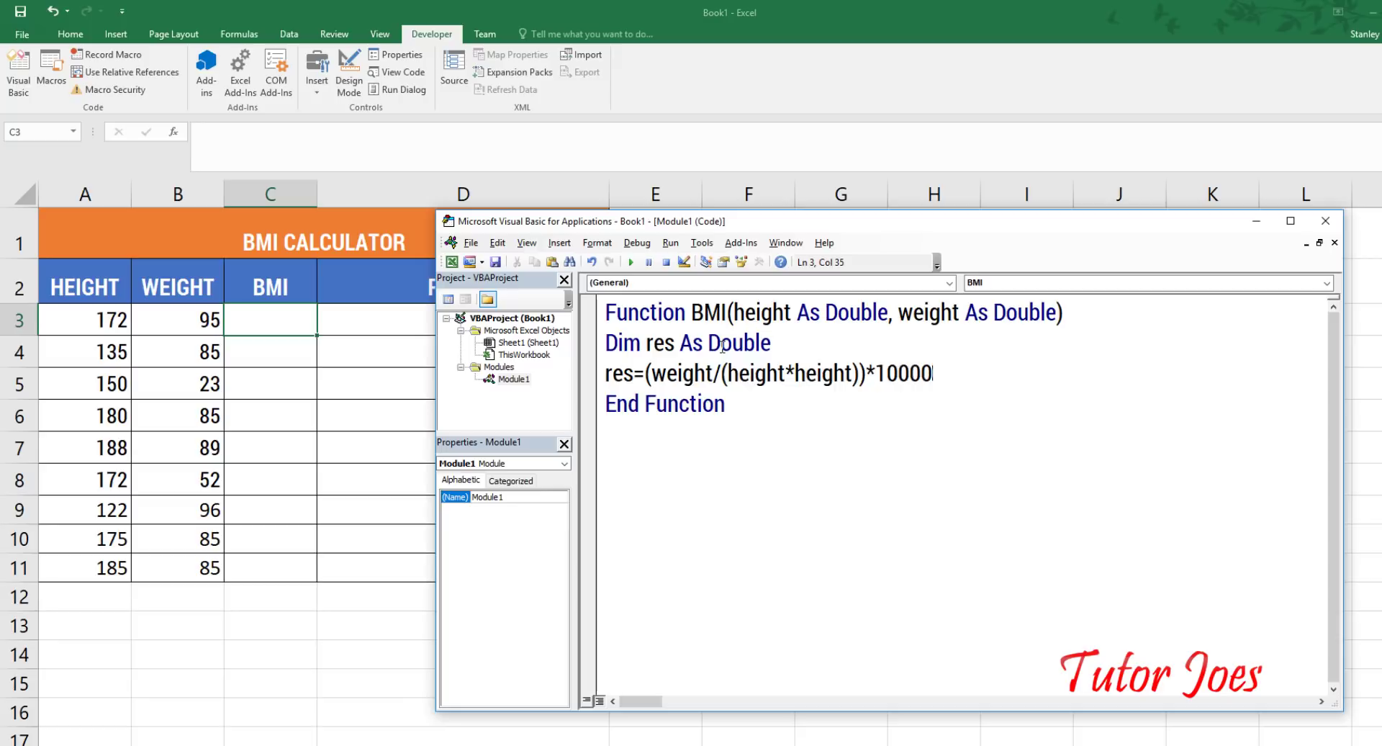
pyautogui.press('Return')
pyautogui.write('BMI')
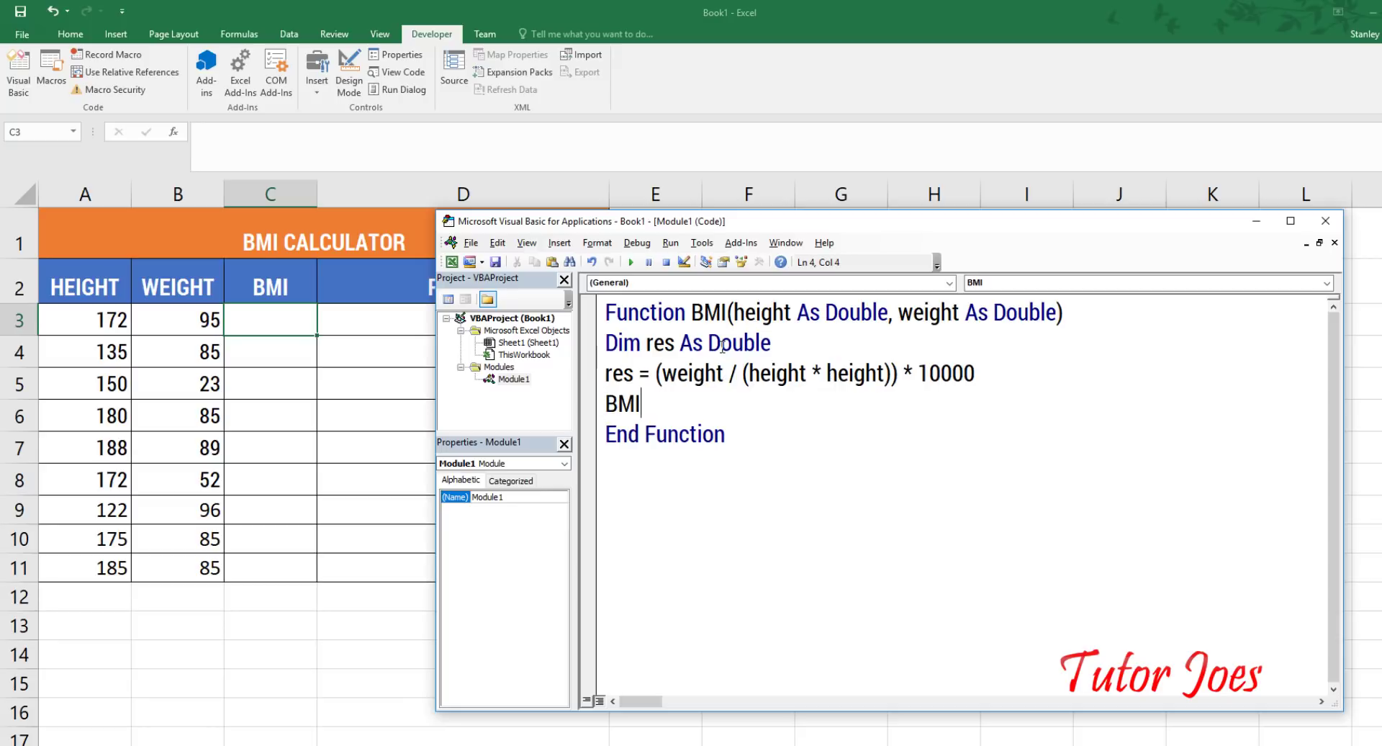
pyautogui.write('=res')
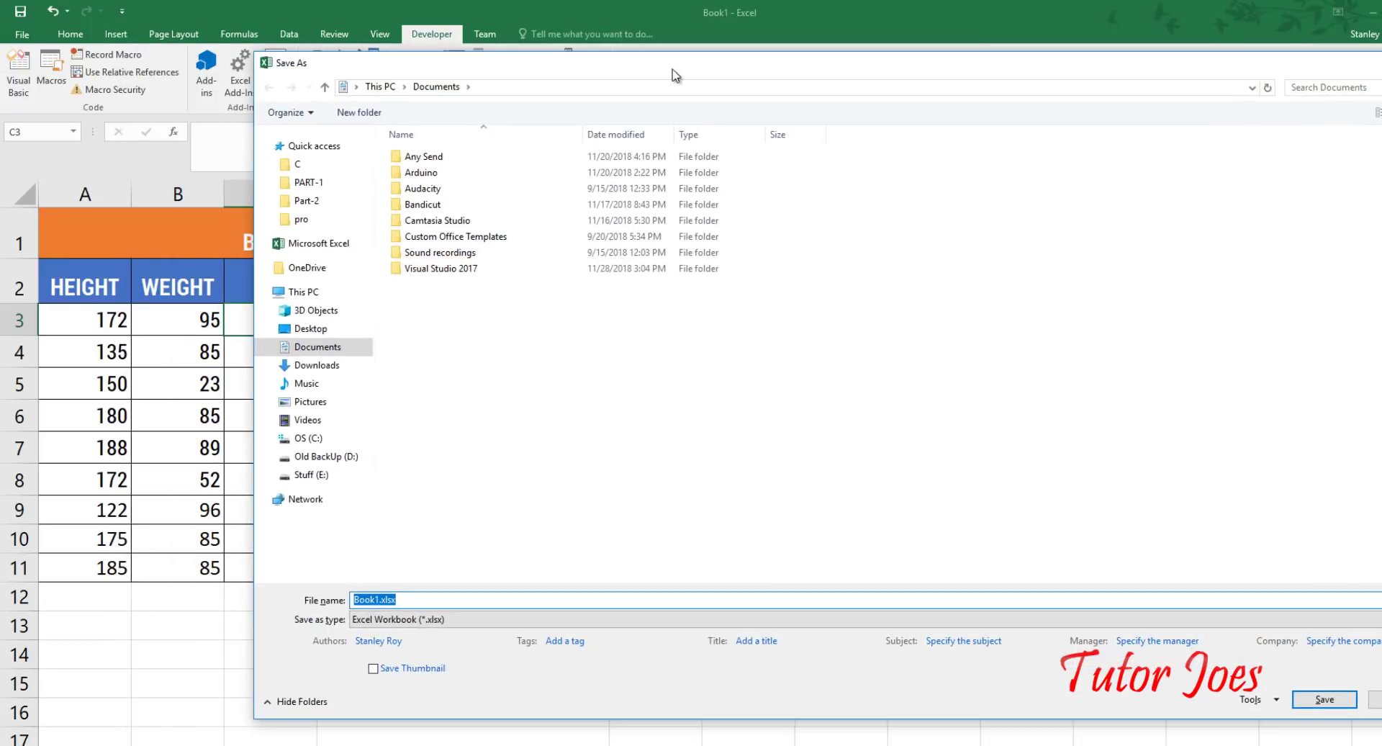
# Save the workbook to the Desktop as Excel Macro-Enabled Workbook BMI.xlsm
pyautogui.click(306, 291)
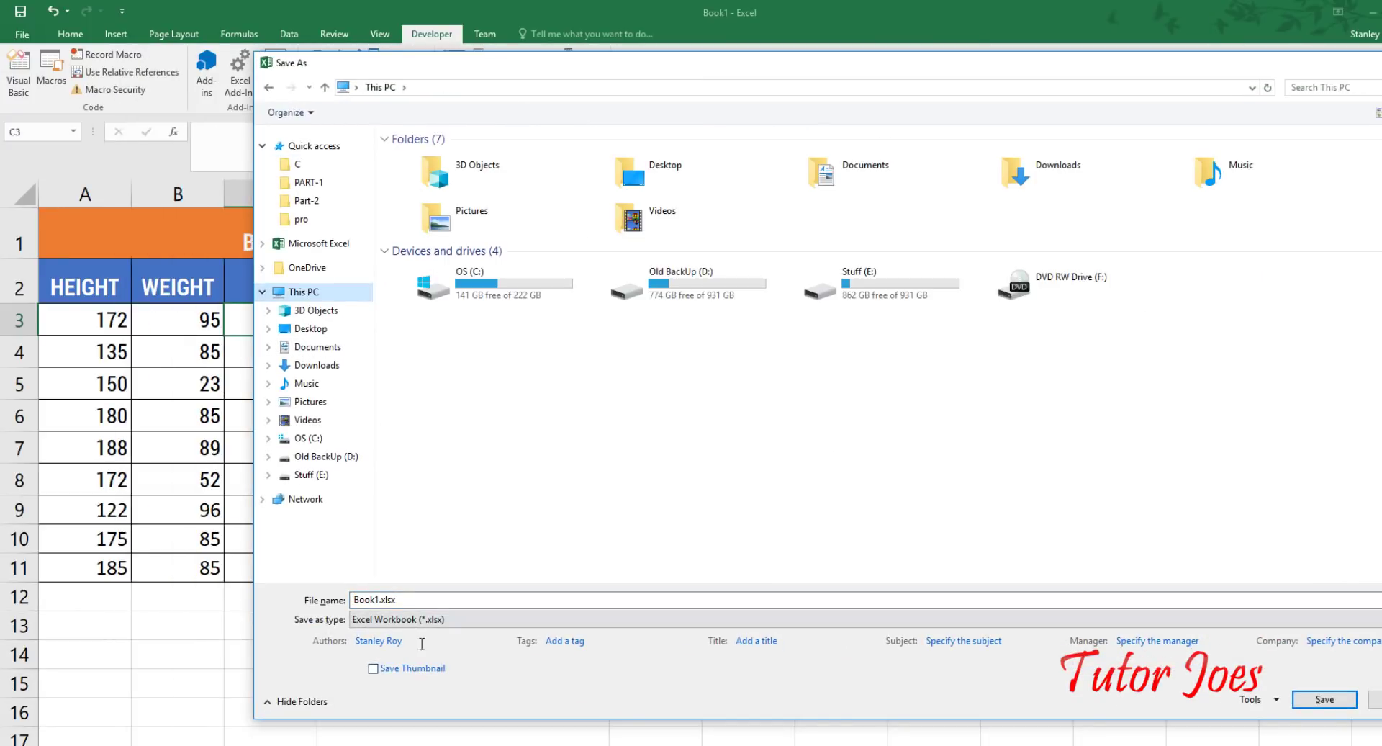
pyautogui.click(424, 622)
pyautogui.click(502, 316)
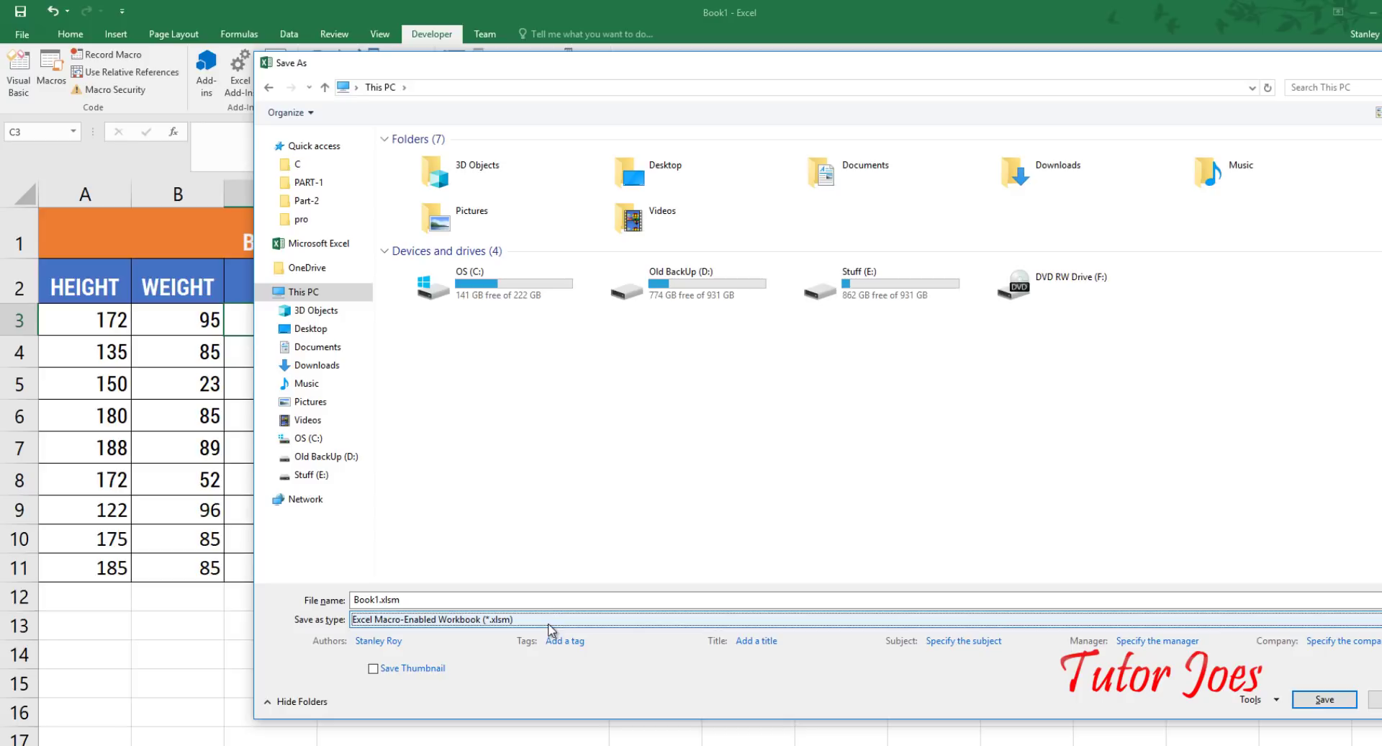
pyautogui.click(320, 330)
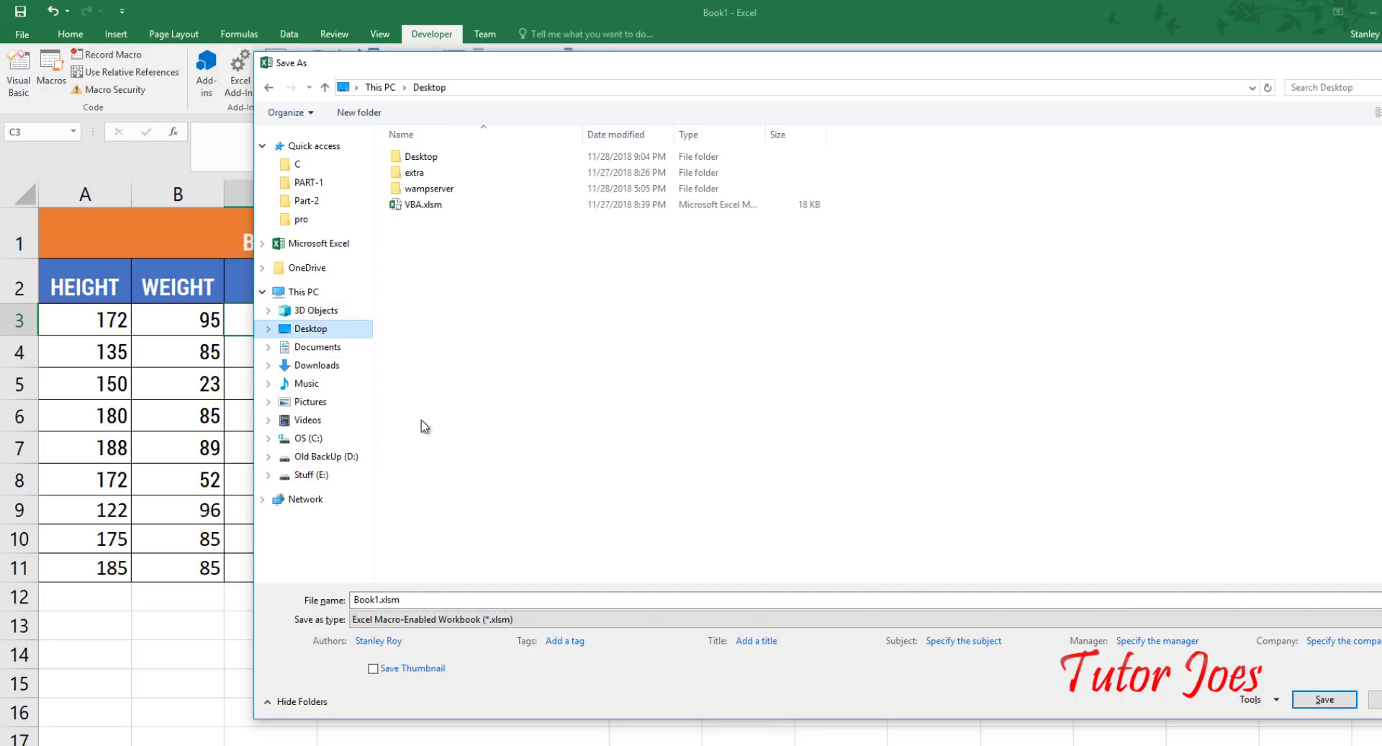
pyautogui.click(432, 604)
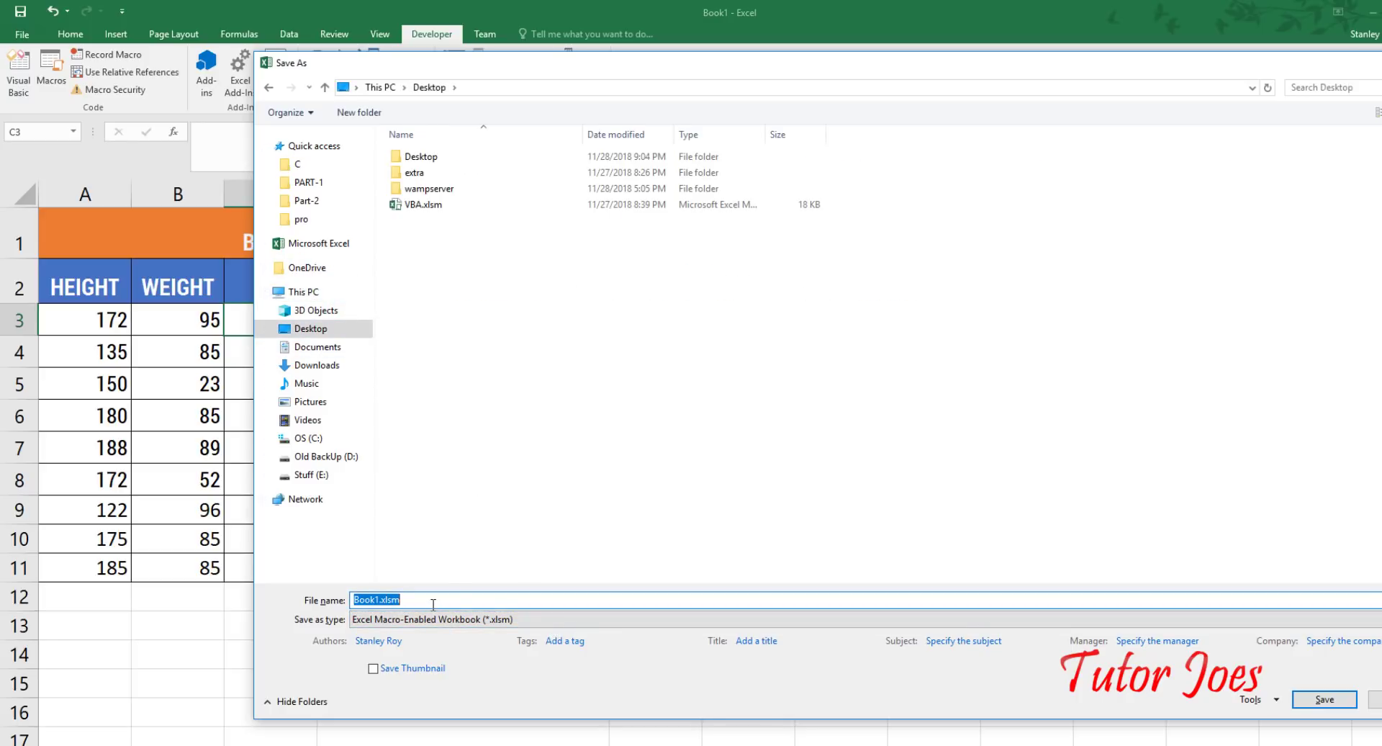
pyautogui.write('BMI')
pyautogui.press('Return')
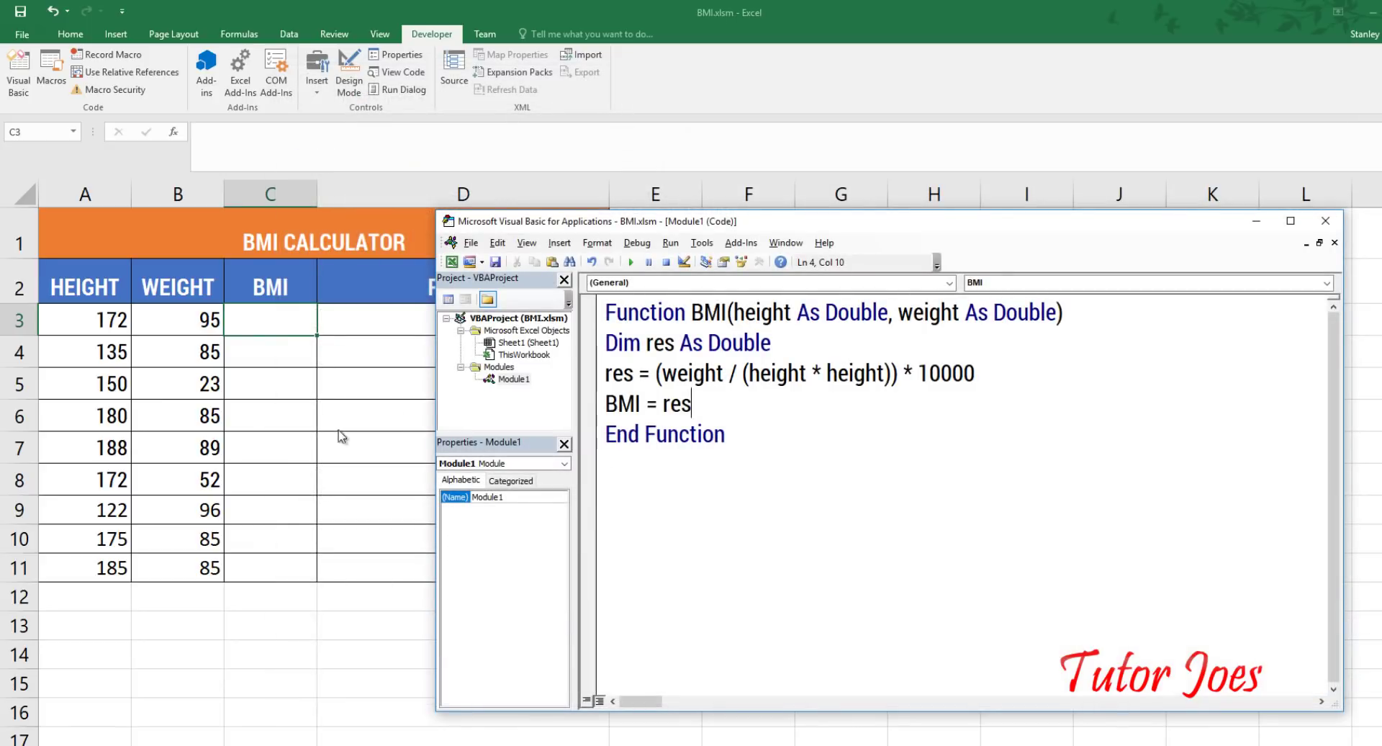
pyautogui.click(321, 377)
pyautogui.click(292, 311)
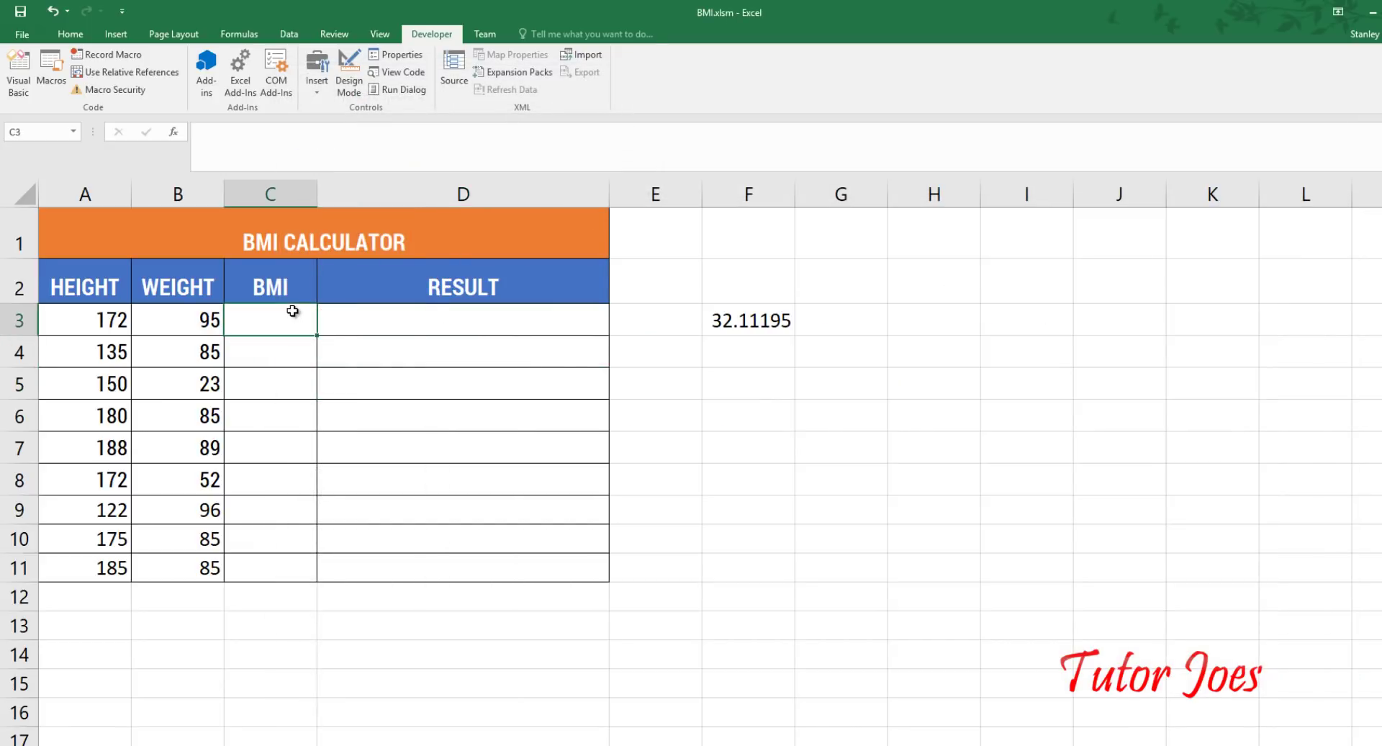
# Enter =bmi(B3,A3) in C3 and check the function's argument order in the VBA code
pyautogui.write('=')
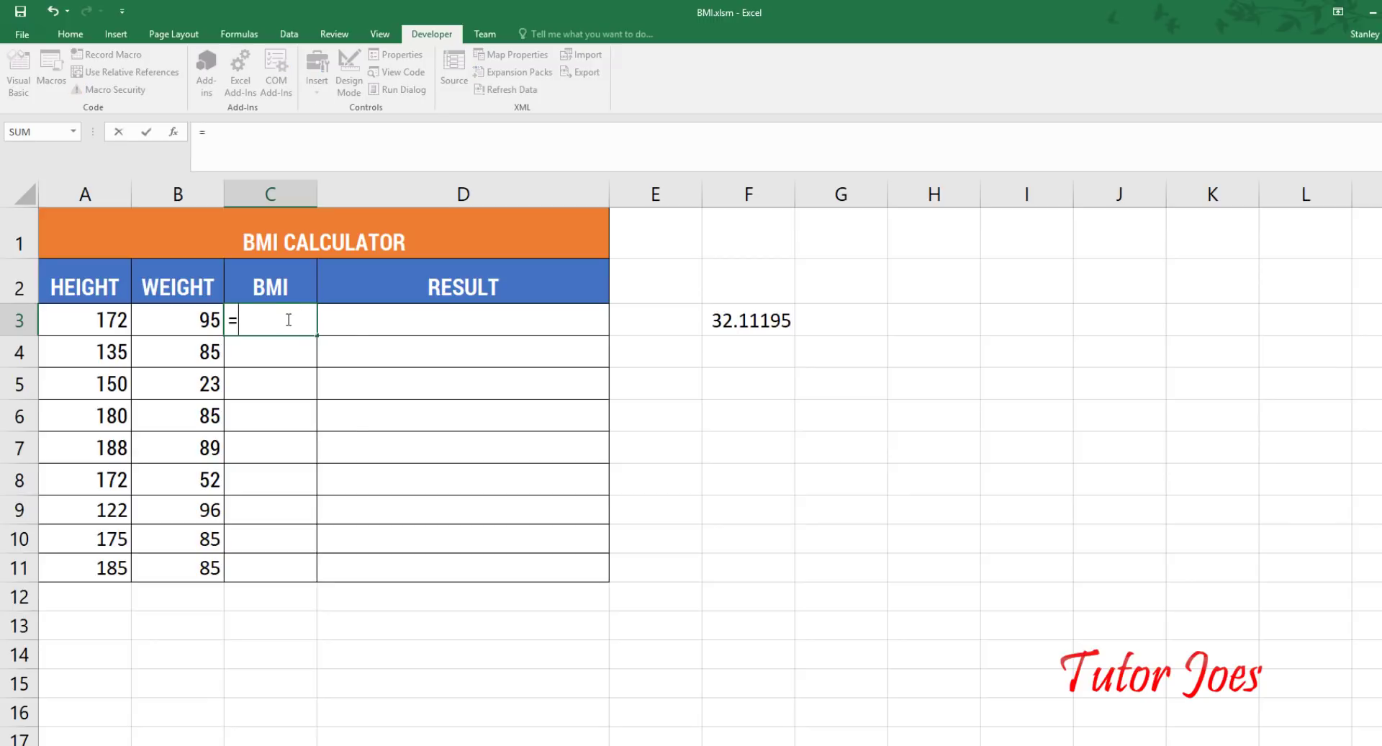
pyautogui.write('bmi(')
pyautogui.click(177, 323)
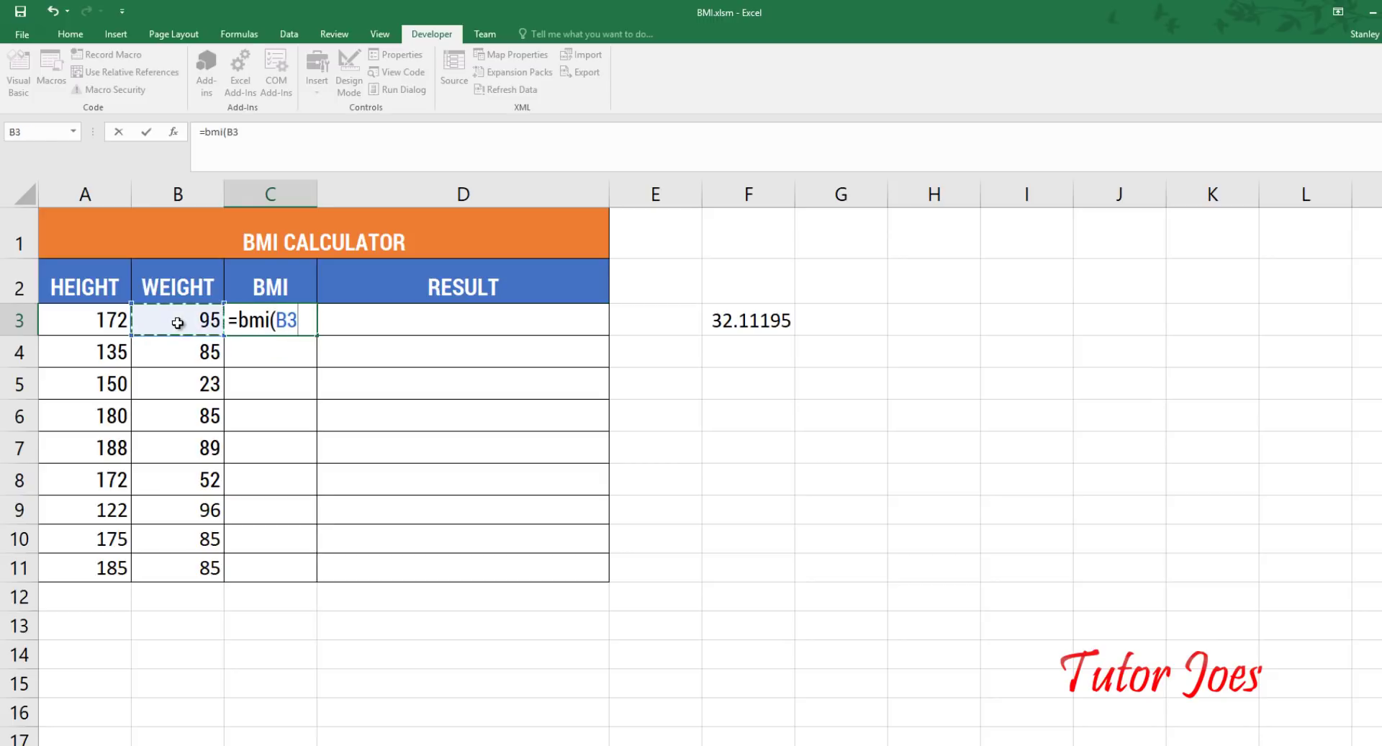
pyautogui.write(',')
pyautogui.click(113, 314)
pyautogui.write(')')
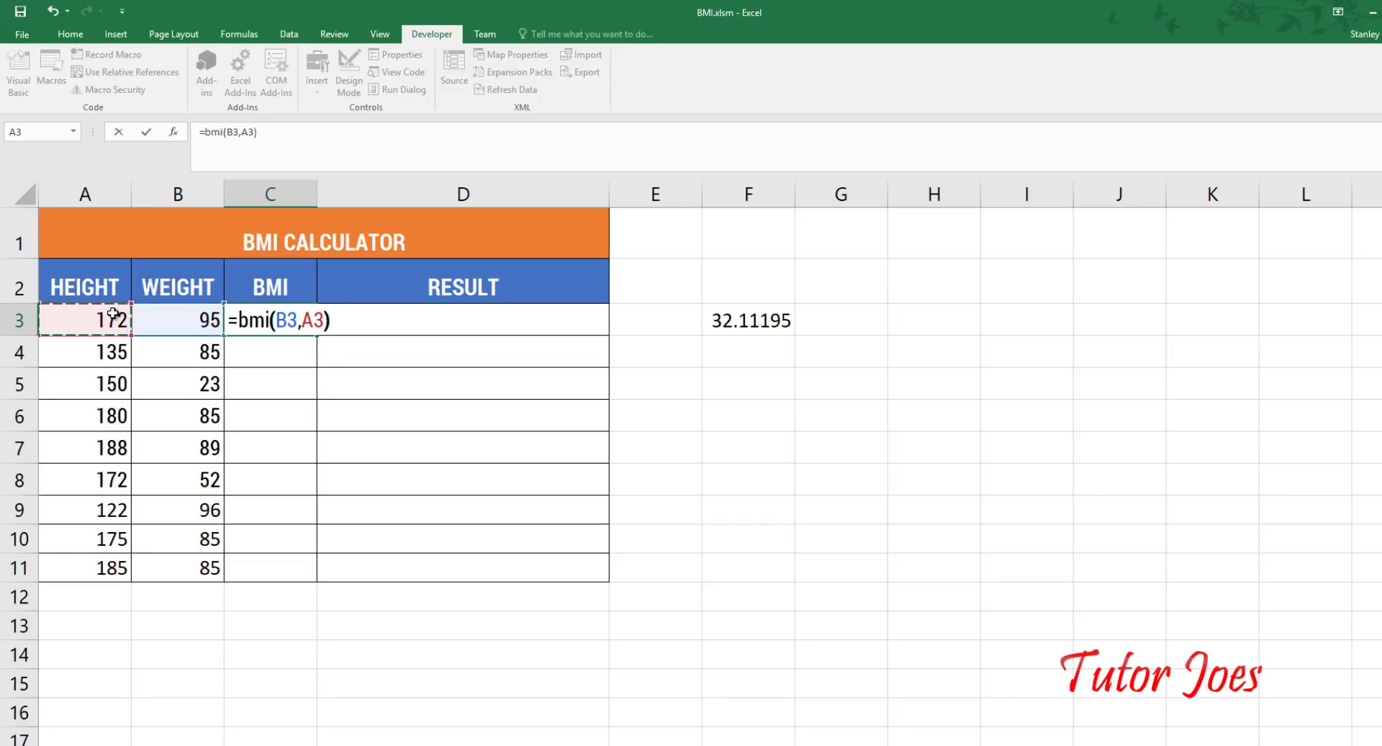
pyautogui.press('Return')
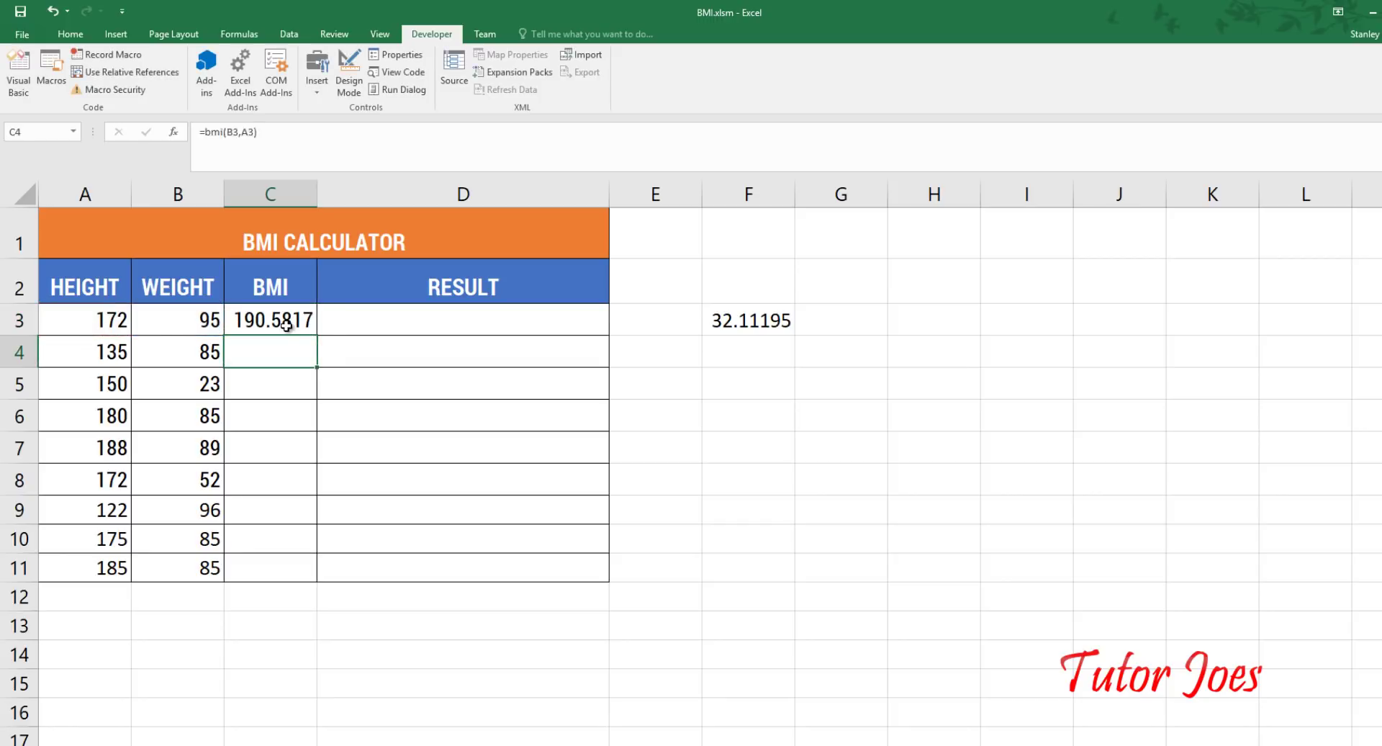
pyautogui.doubleClick(288, 320)
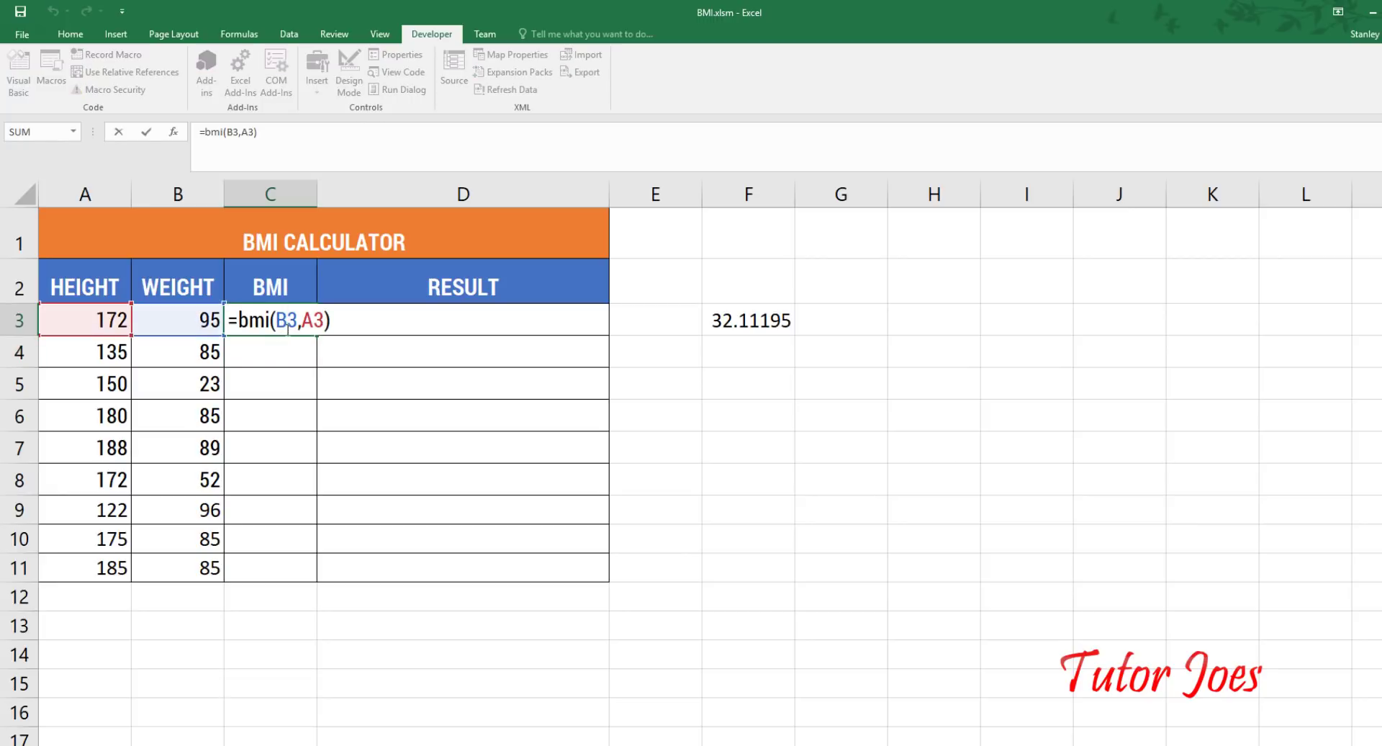
pyautogui.press('Return')
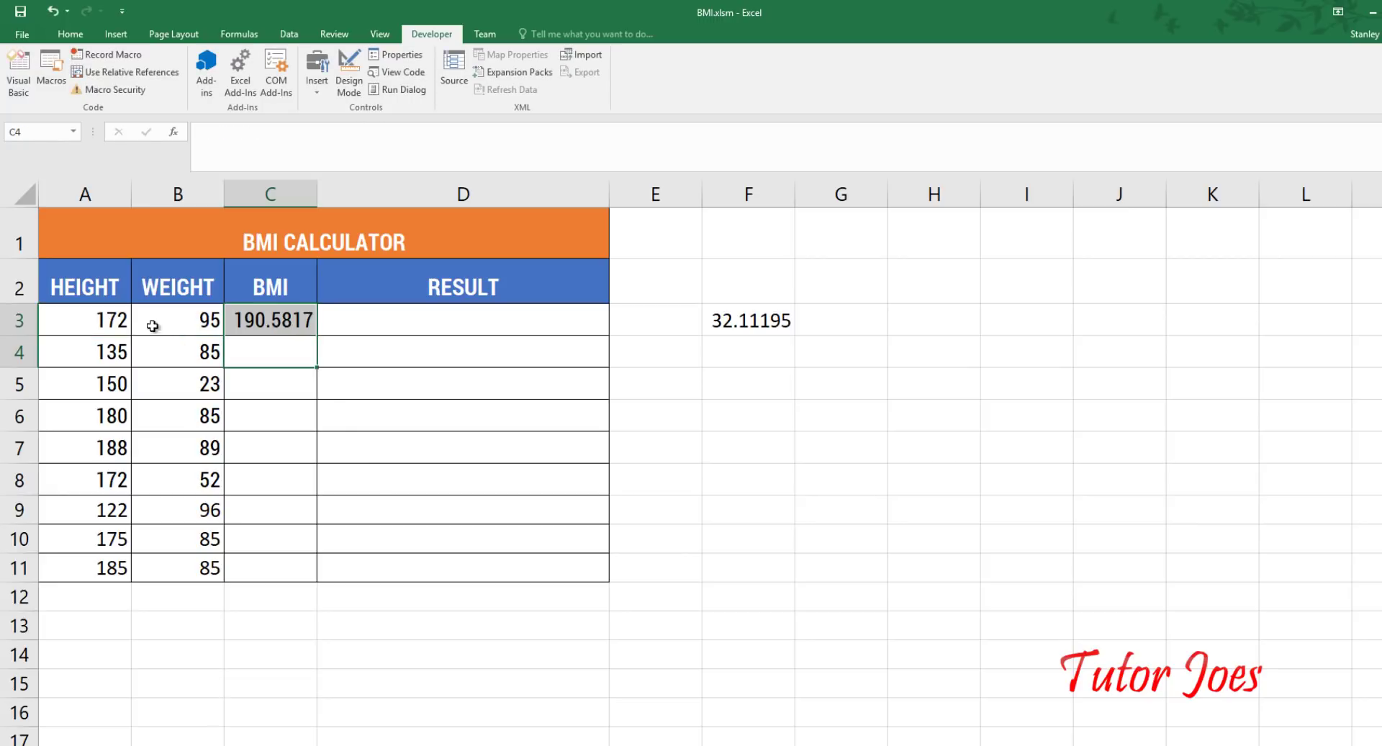
pyautogui.click(269, 317)
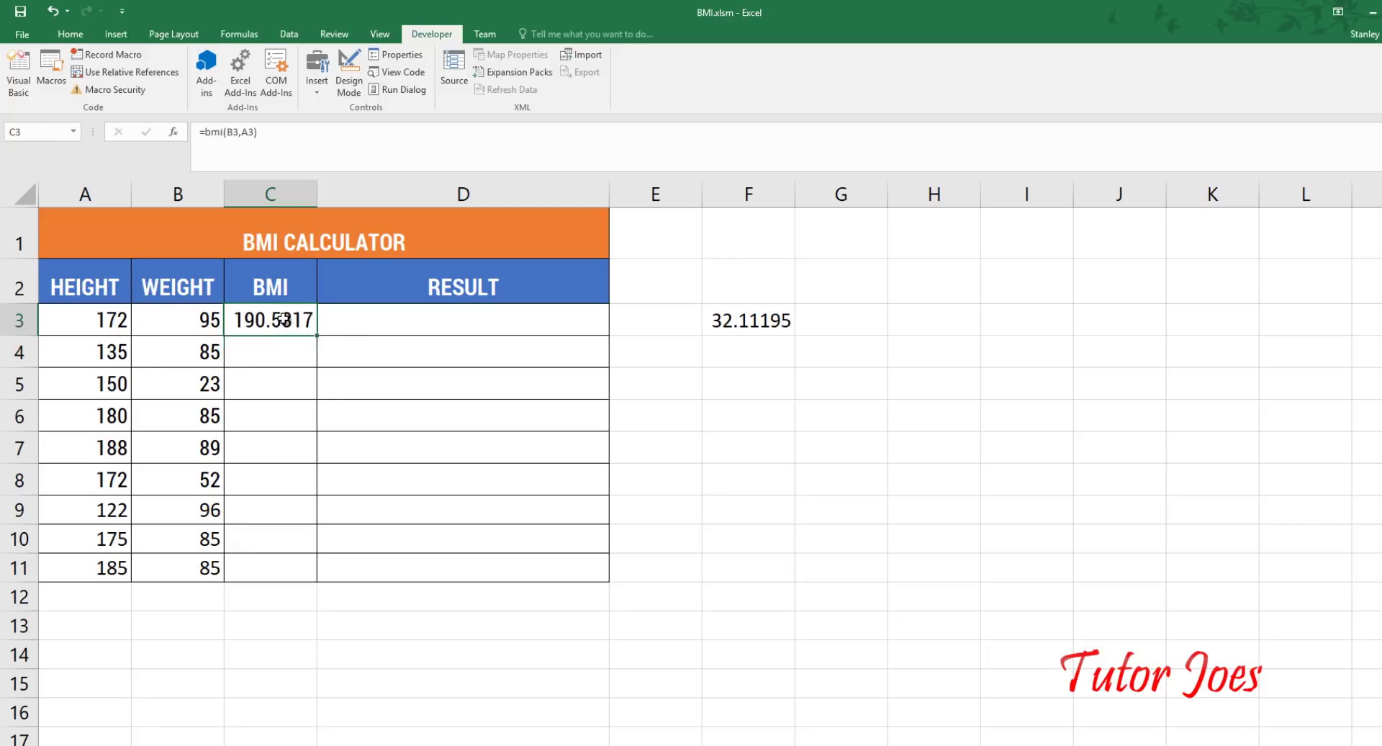
pyautogui.click(547, 716)
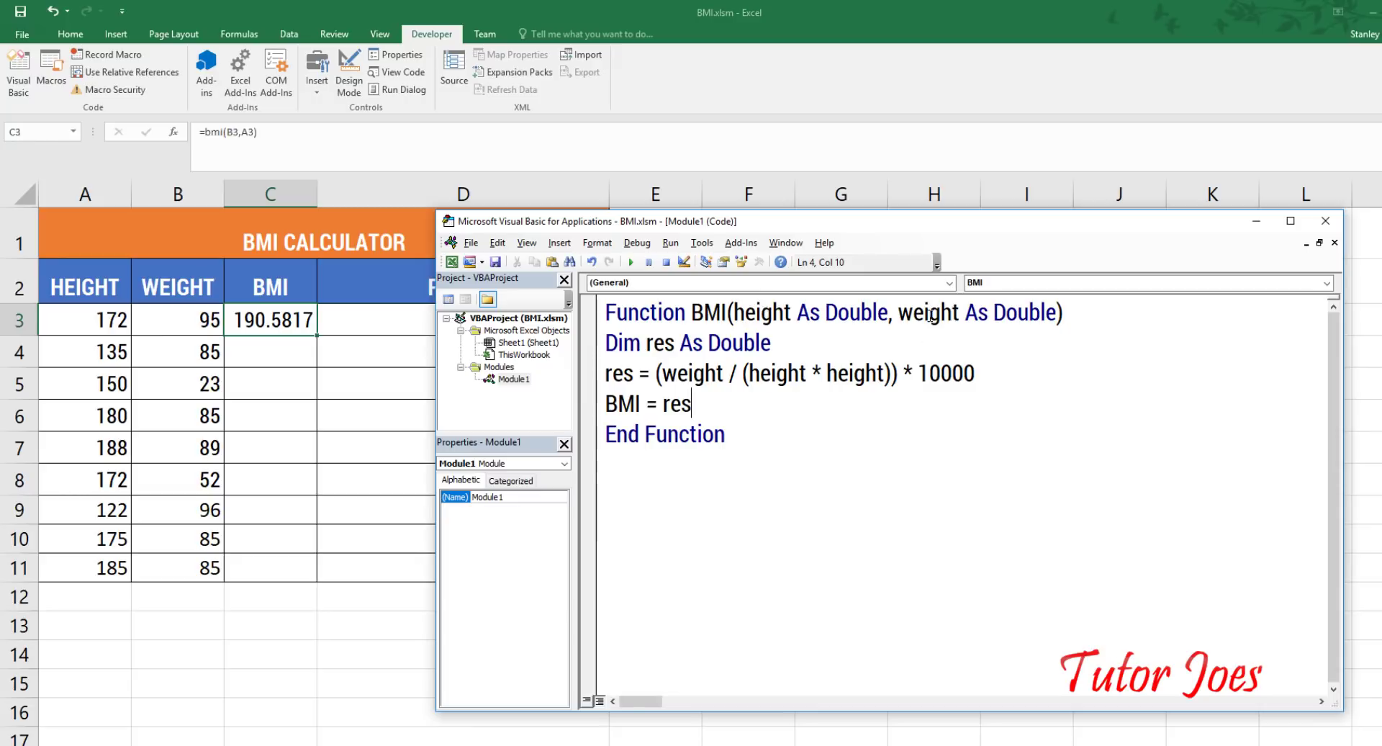
pyautogui.click(360, 329)
# Correct C3 to =bmi(A3,B3) so it returns 32.11195, matching F3
pyautogui.doubleClick(279, 319)
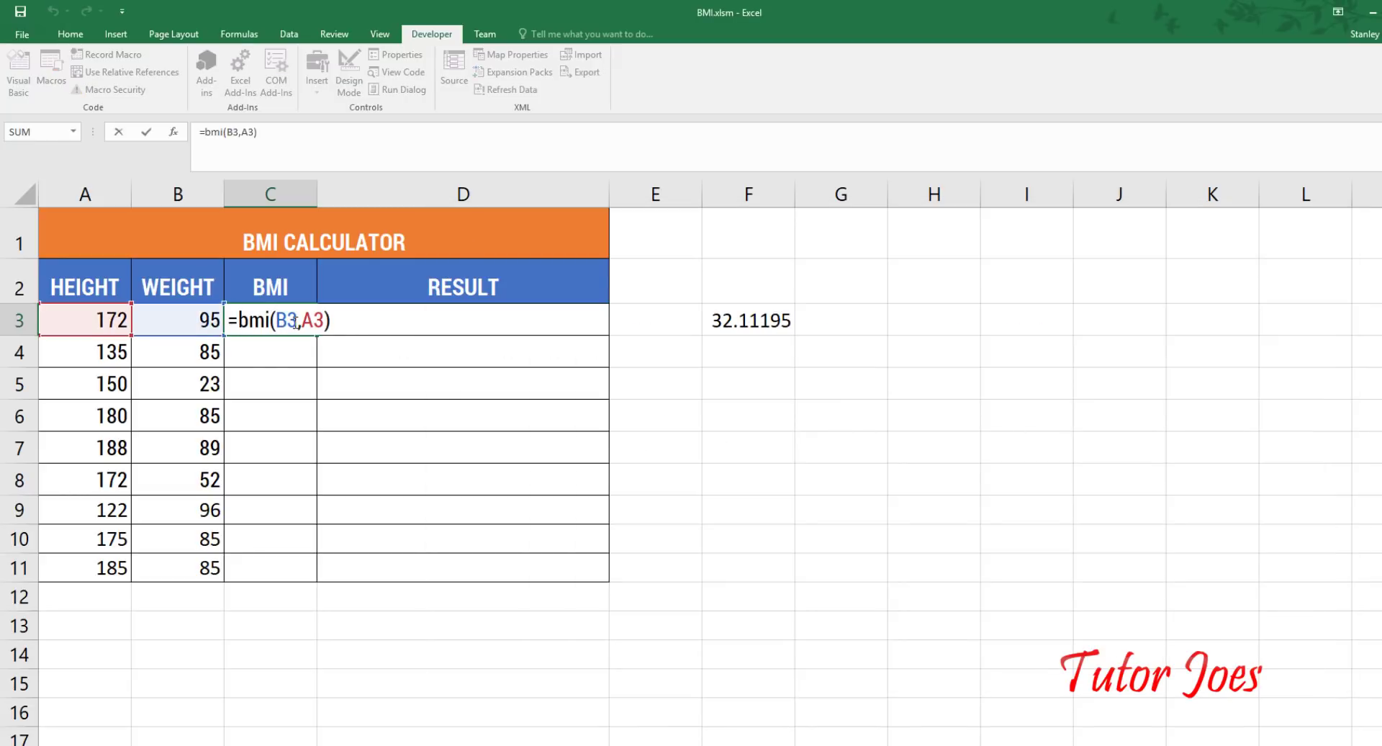
pyautogui.click(296, 321)
pyautogui.press('BackSpace')
pyautogui.press('BackSpace')
pyautogui.write('A')
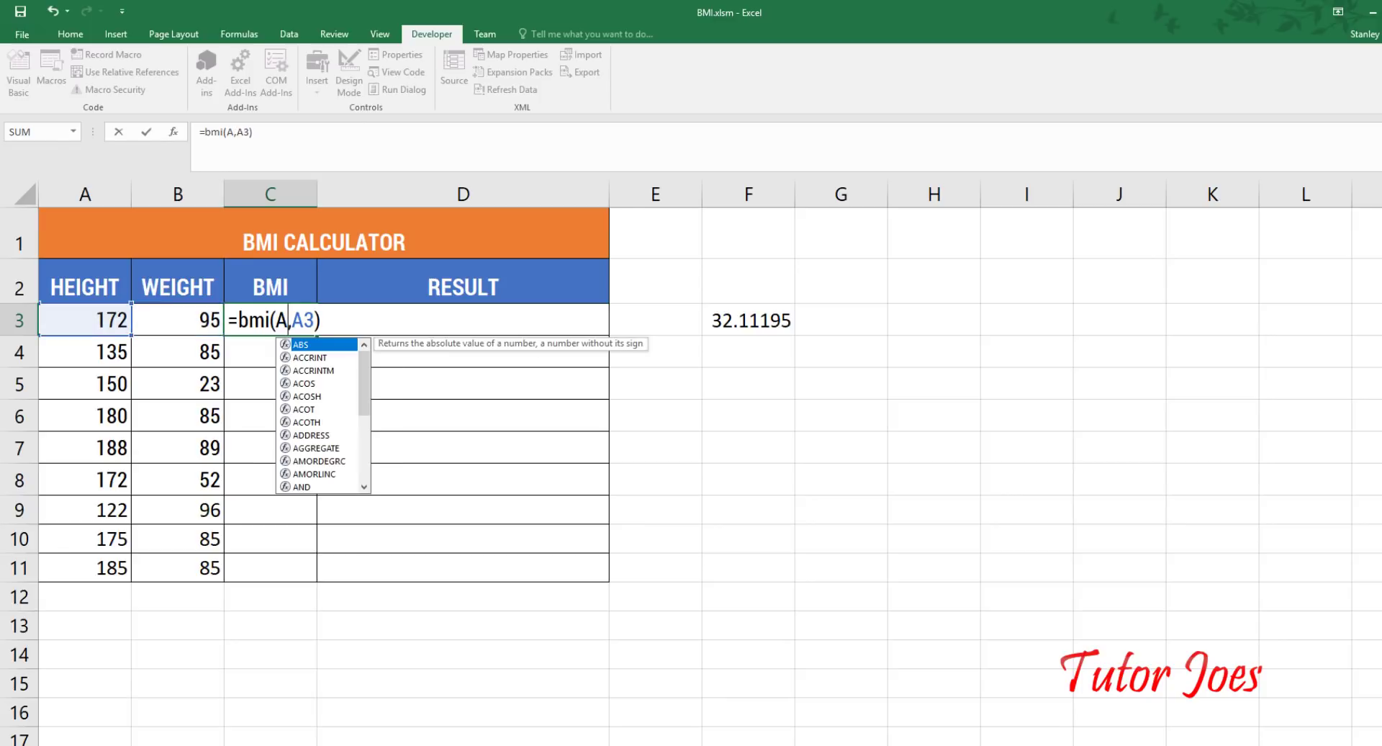
pyautogui.write('3')
pyautogui.press('BackSpace')
pyautogui.press('BackSpace')
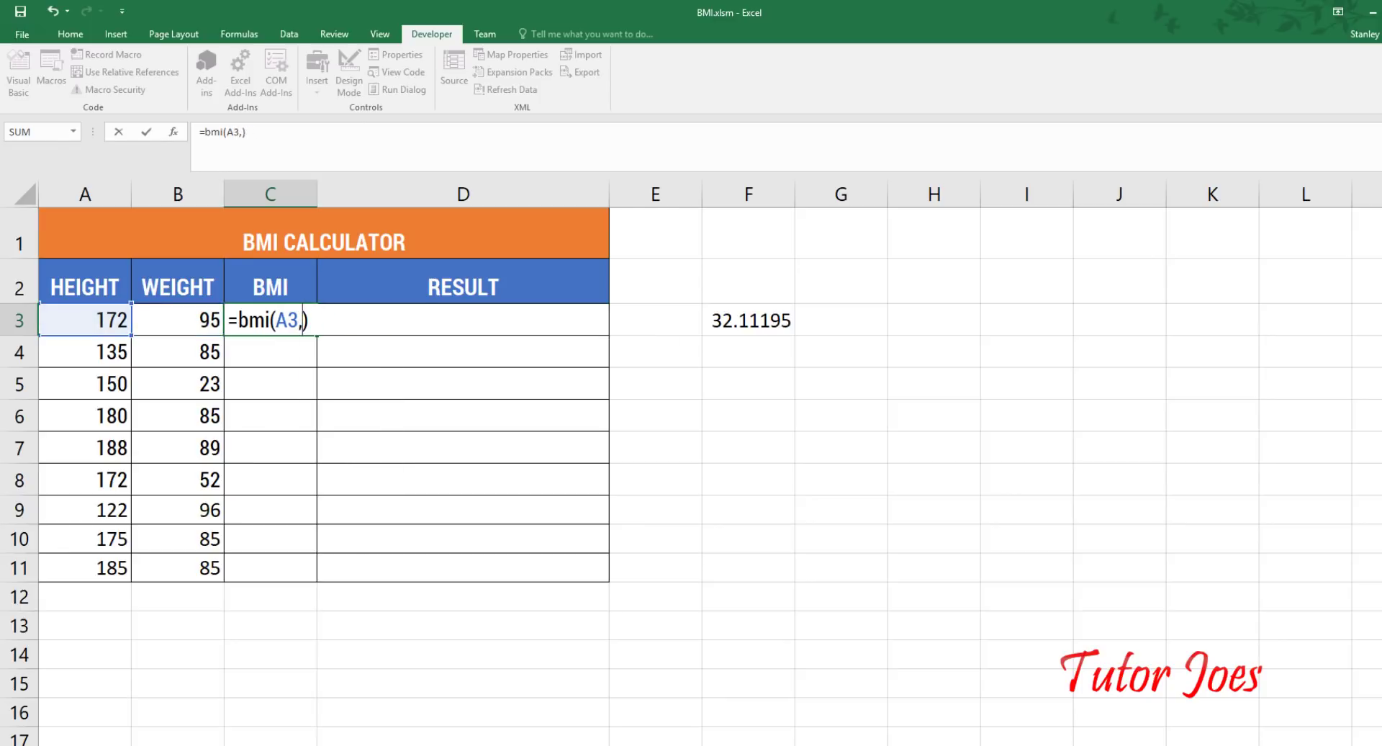
pyautogui.click(195, 319)
pyautogui.press('Return')
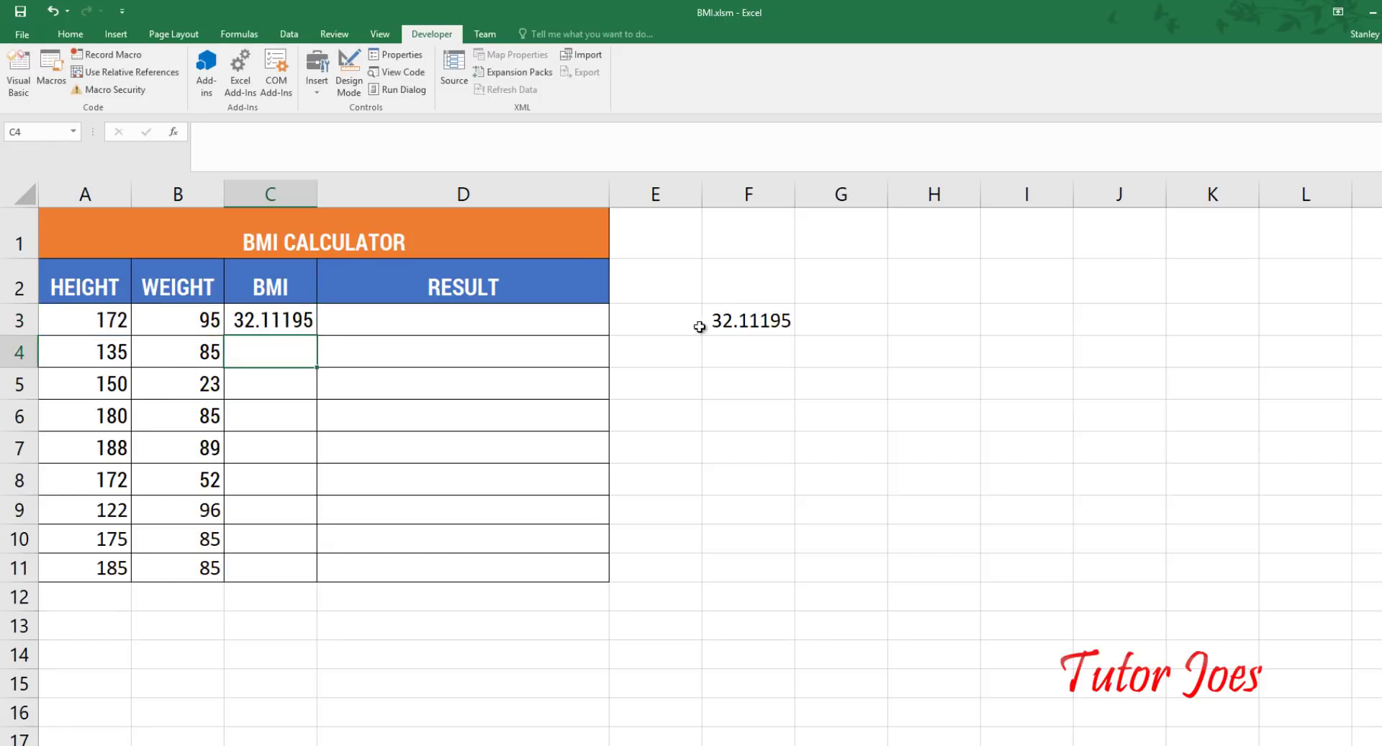
pyautogui.click(703, 325)
pyautogui.click(282, 328)
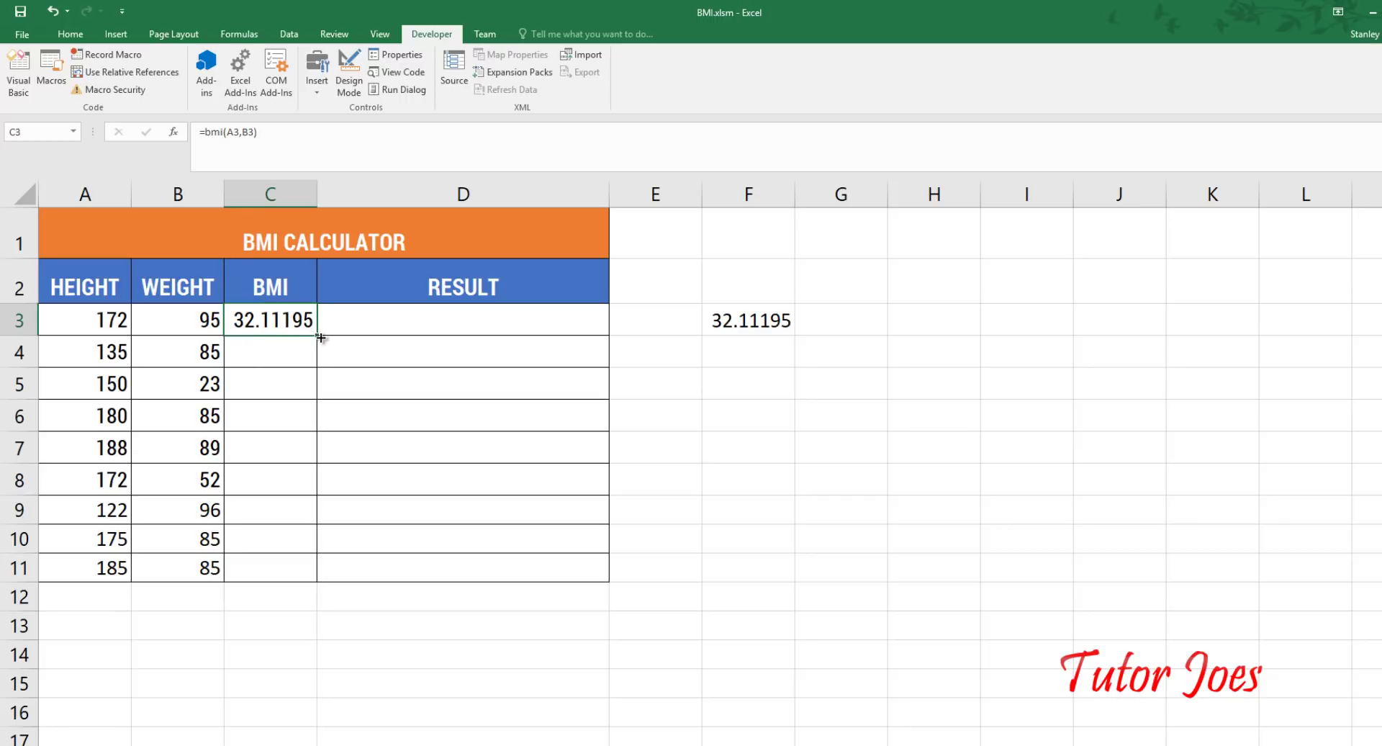
# Fill the bmi formula down to C11 and clear the #VALUE! error in C12
pyautogui.moveTo(321, 343); pyautogui.dragTo(295, 605)
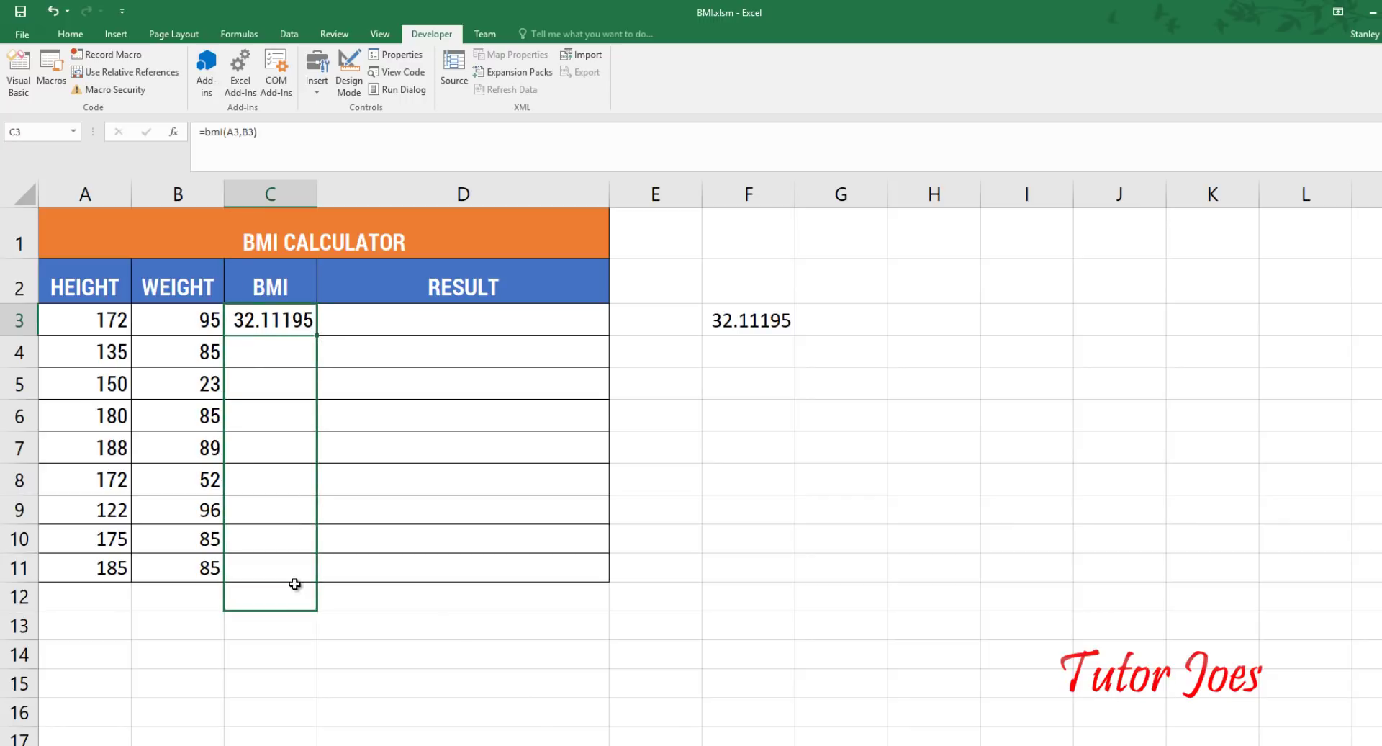
pyautogui.click(241, 612)
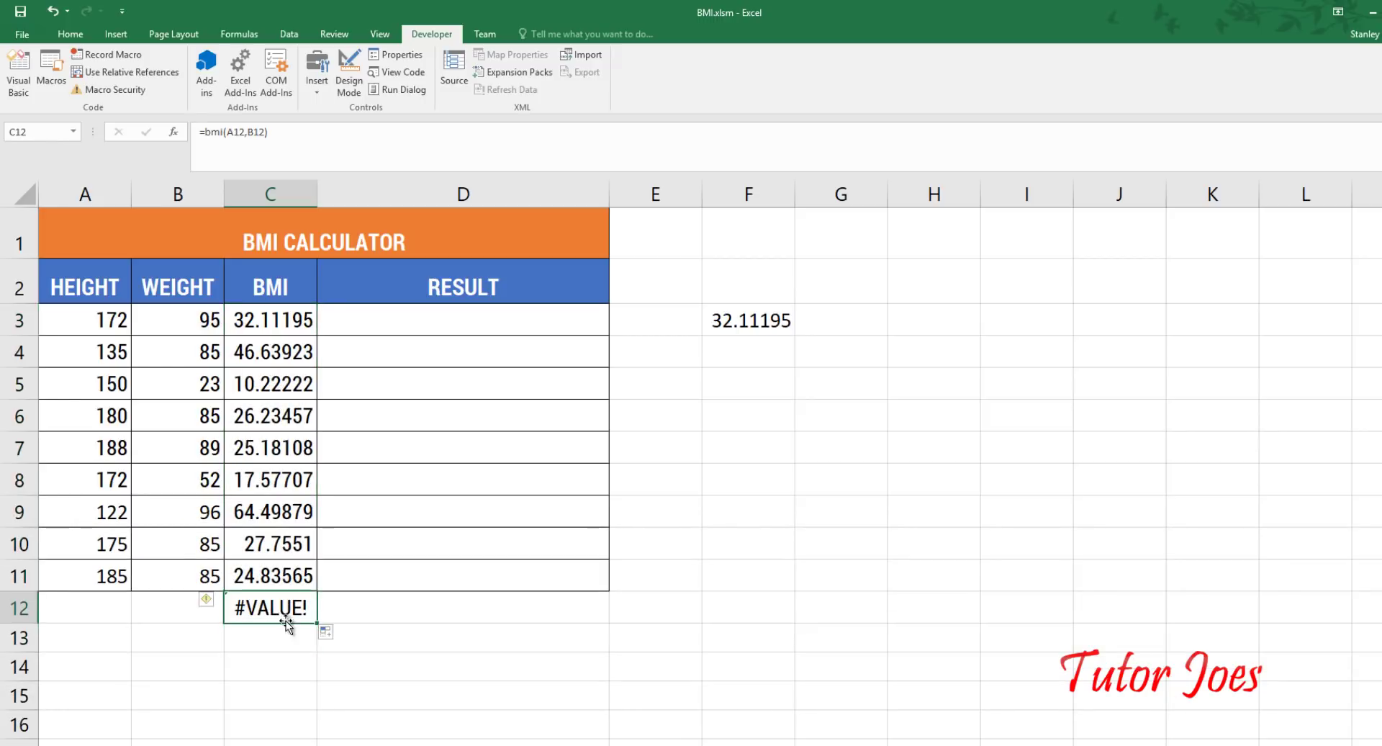
pyautogui.press('Delete')
pyautogui.click(450, 316)
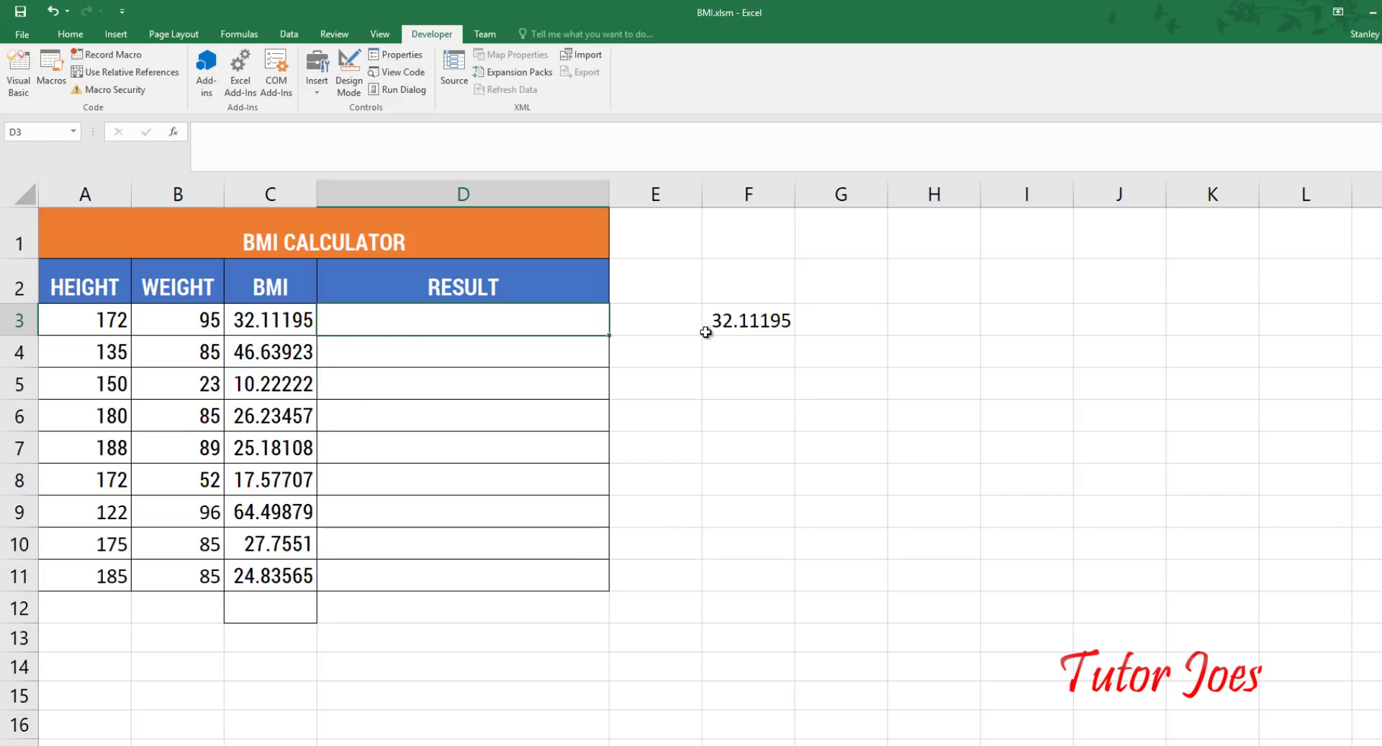
# Fill the F3 test formula down to F11, then delete column F
pyautogui.click(772, 310)
pyautogui.moveTo(795, 335); pyautogui.dragTo(804, 583)
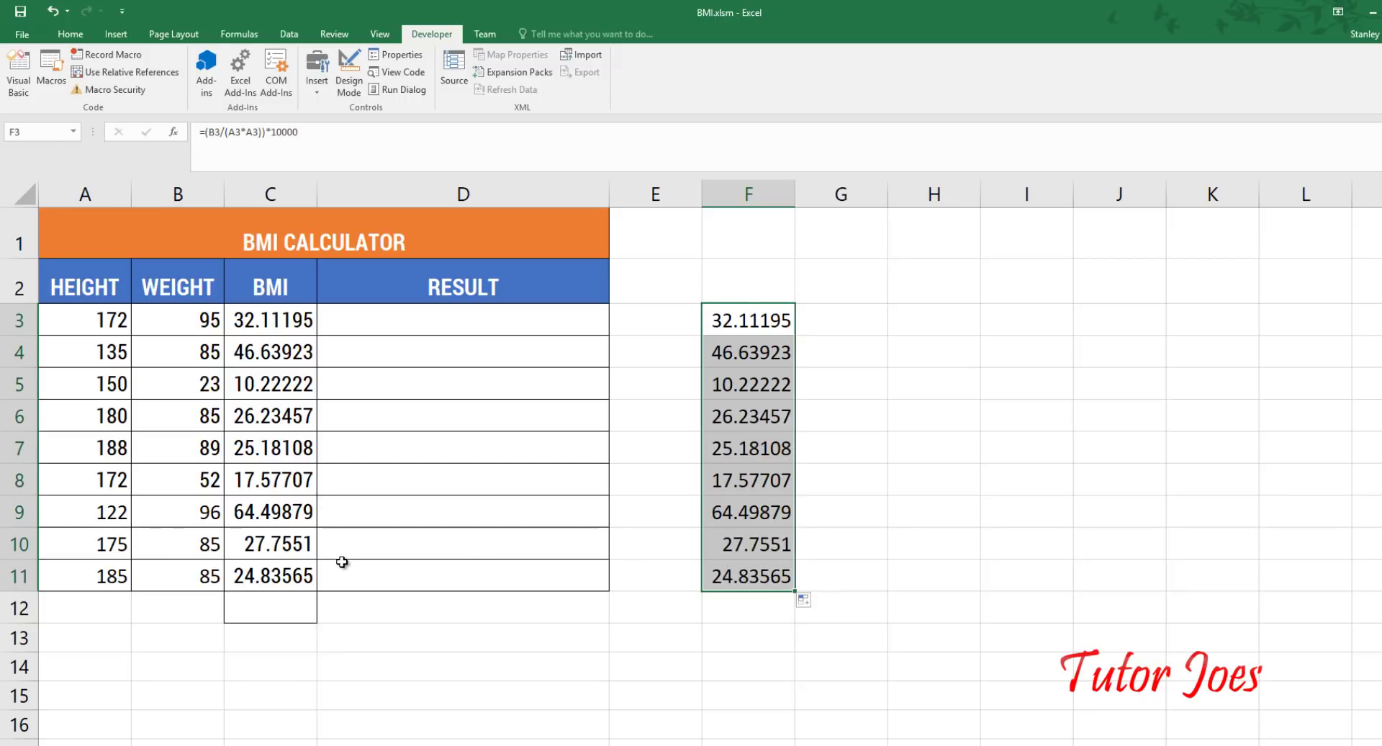
pyautogui.click(756, 202)
pyautogui.rightClick(756, 201)
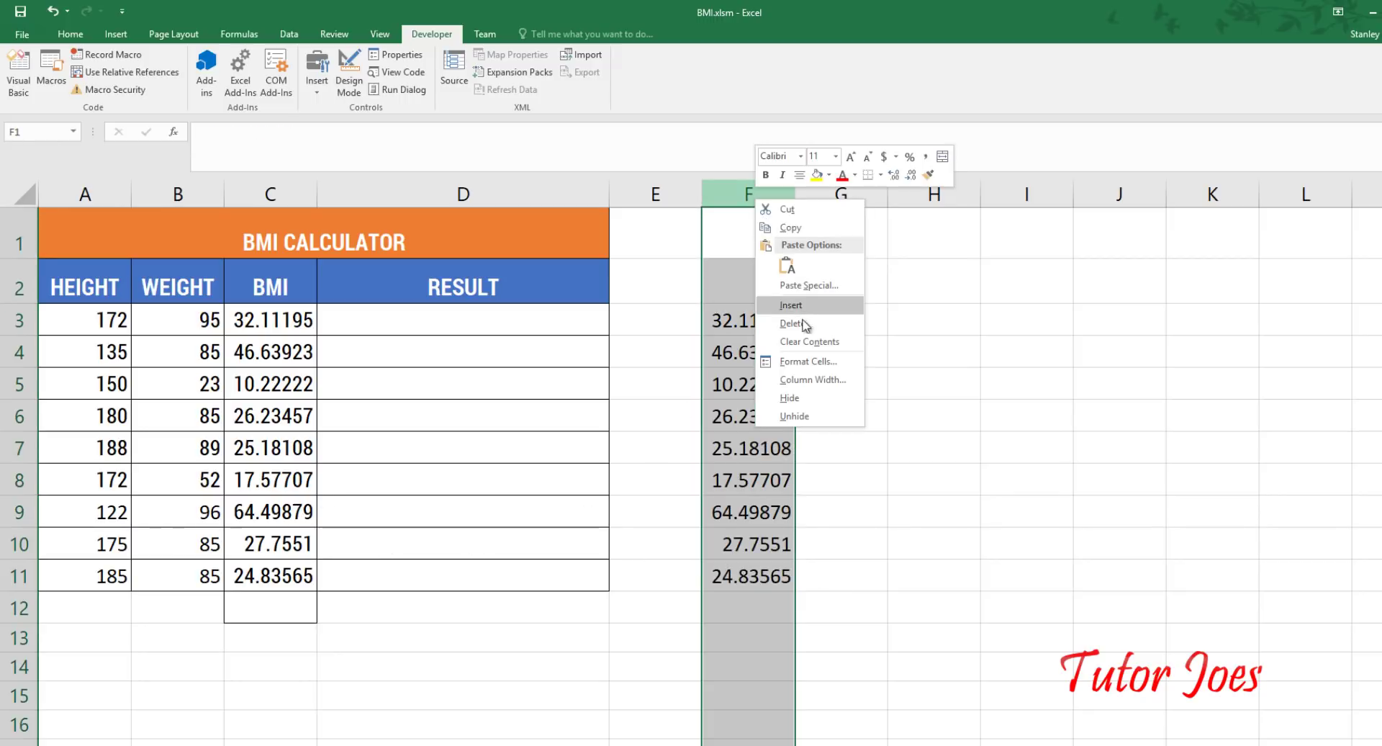
pyautogui.click(794, 324)
pyautogui.click(437, 335)
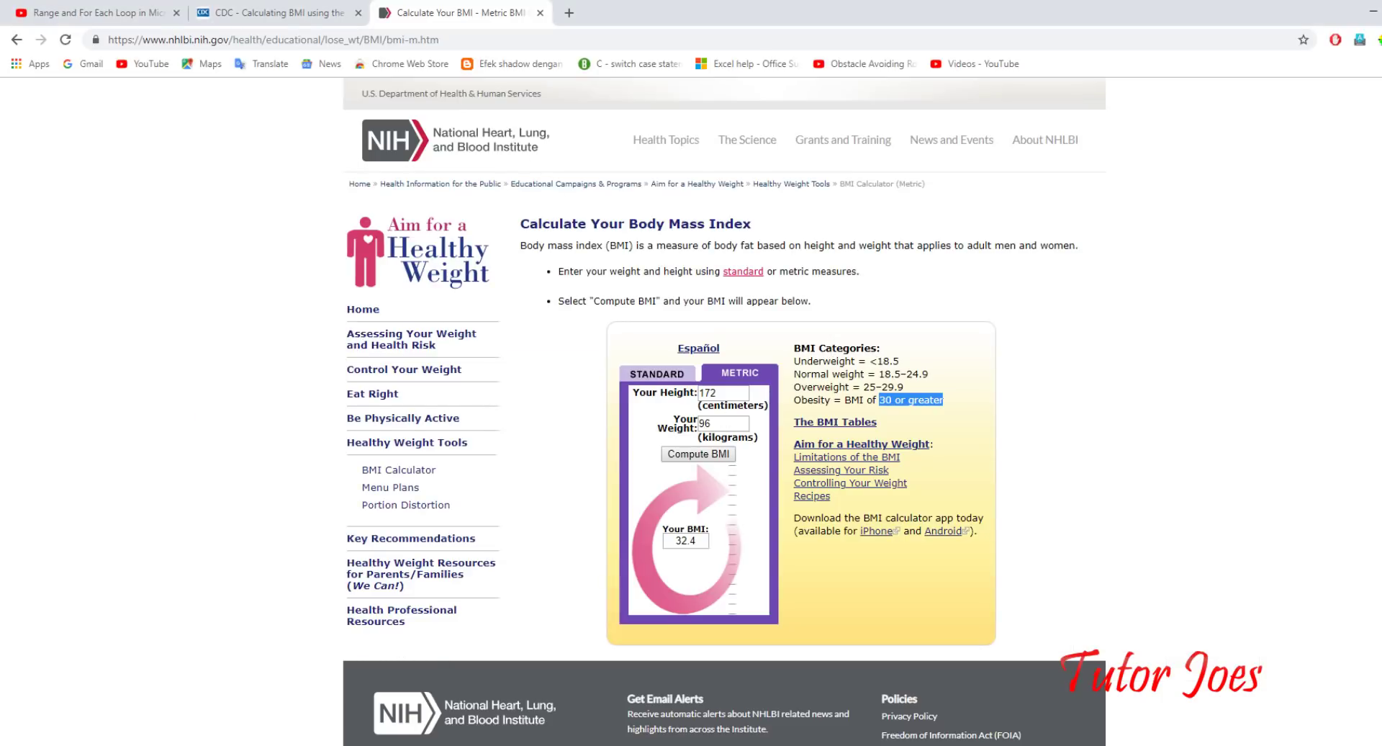
# Place the BMI function code window beside the NIH BMI Categories box
pyautogui.click(512, 709)
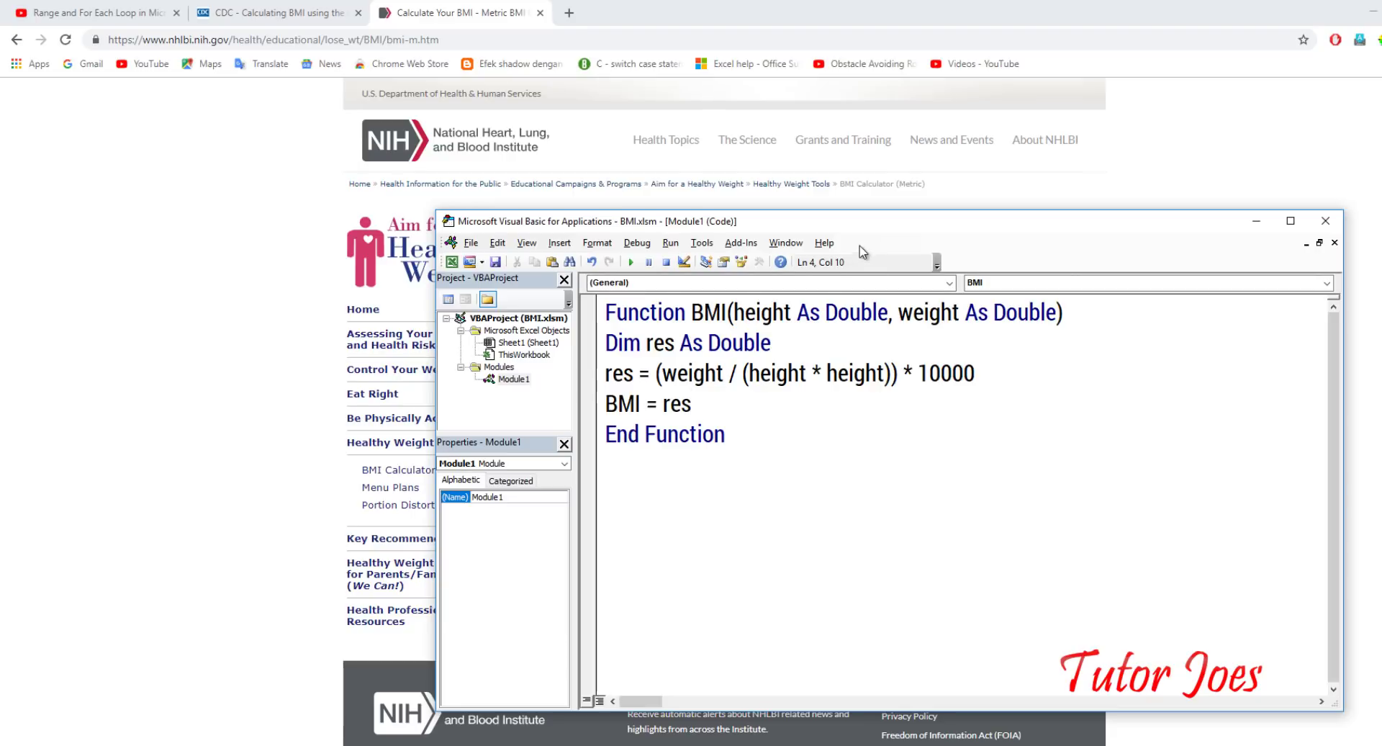
pyautogui.moveTo(646, 222)
pyautogui.mouseDown()
pyautogui.moveTo(188, 215)
pyautogui.moveTo(92, 190)
pyautogui.mouseUp()
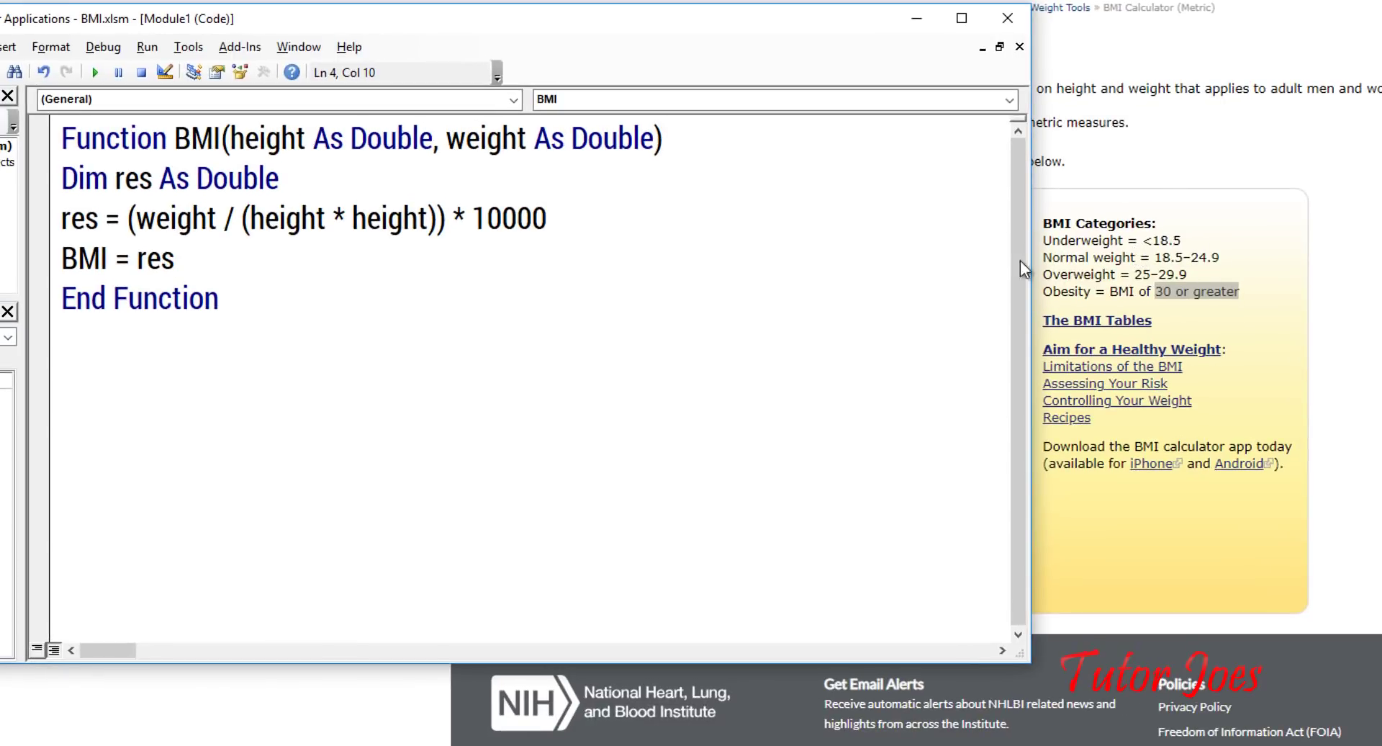
# Add a Function BMI_DES(res As Double) header below the BMI function
pyautogui.click(253, 365)
pyautogui.write('F')
pyautogui.write('unction')
pyautogui.press('BackSpace')
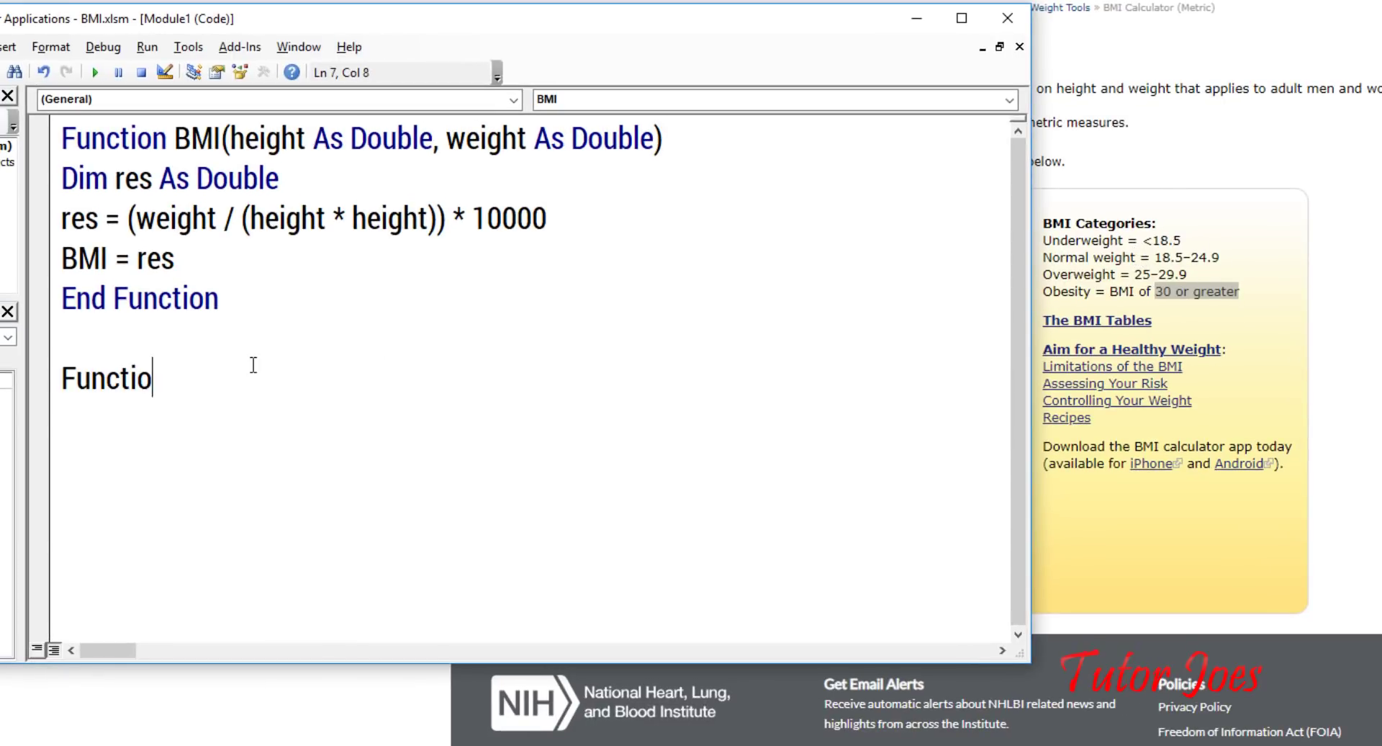
pyautogui.press('BackSpace')
pyautogui.press('BackSpace')
pyautogui.press('BackSpace')
pyautogui.write('tion ')
pyautogui.write('BM')
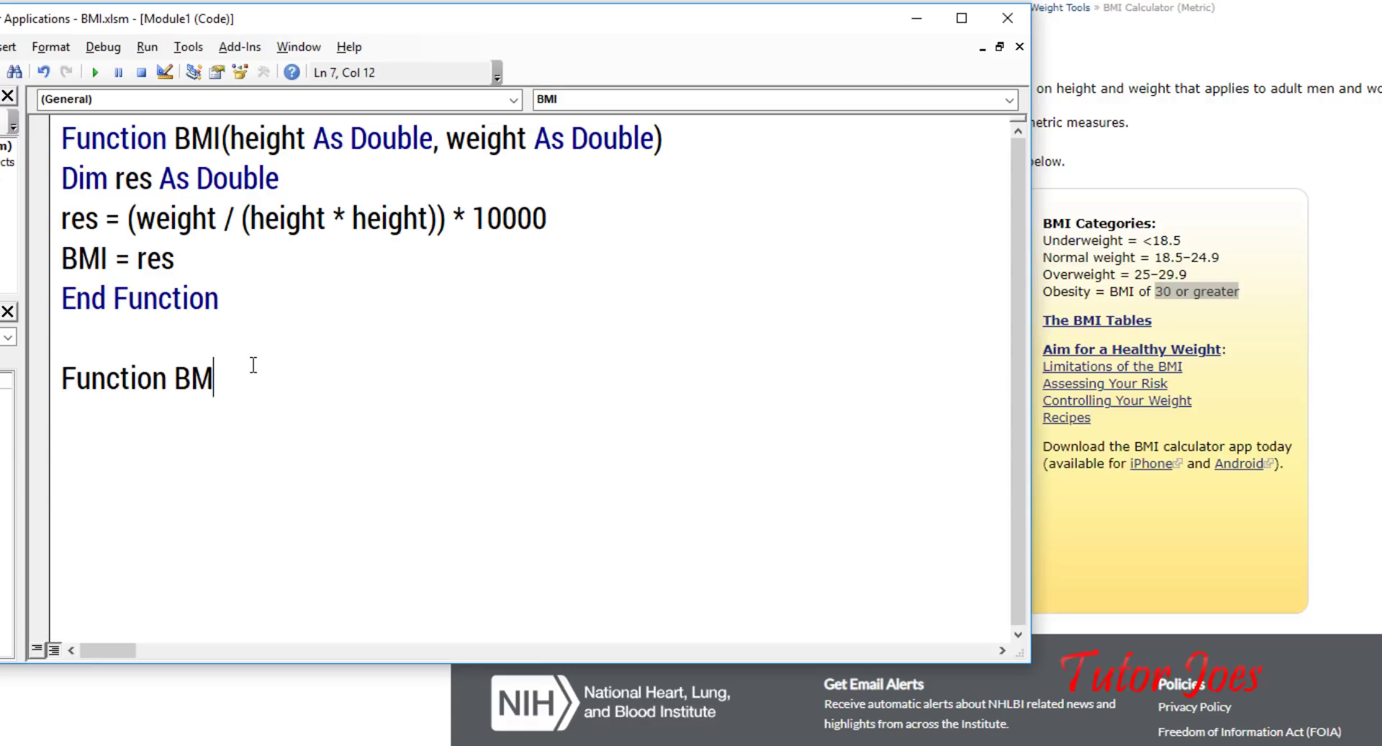
pyautogui.write('I_DES ')
pyautogui.write('as')
pyautogui.press('BackSpace')
pyautogui.press('BackSpace')
pyautogui.write('(')
pyautogui.write('re')
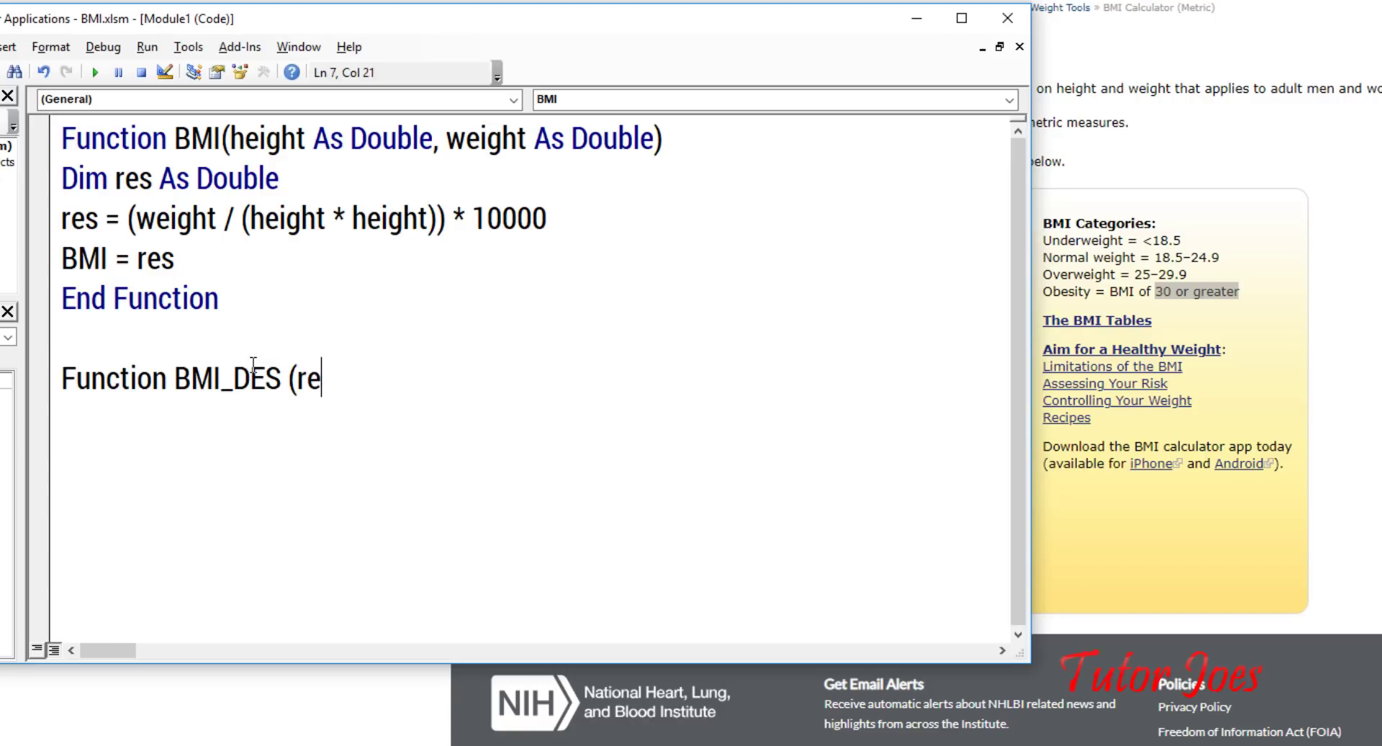
pyautogui.write('s as DE')
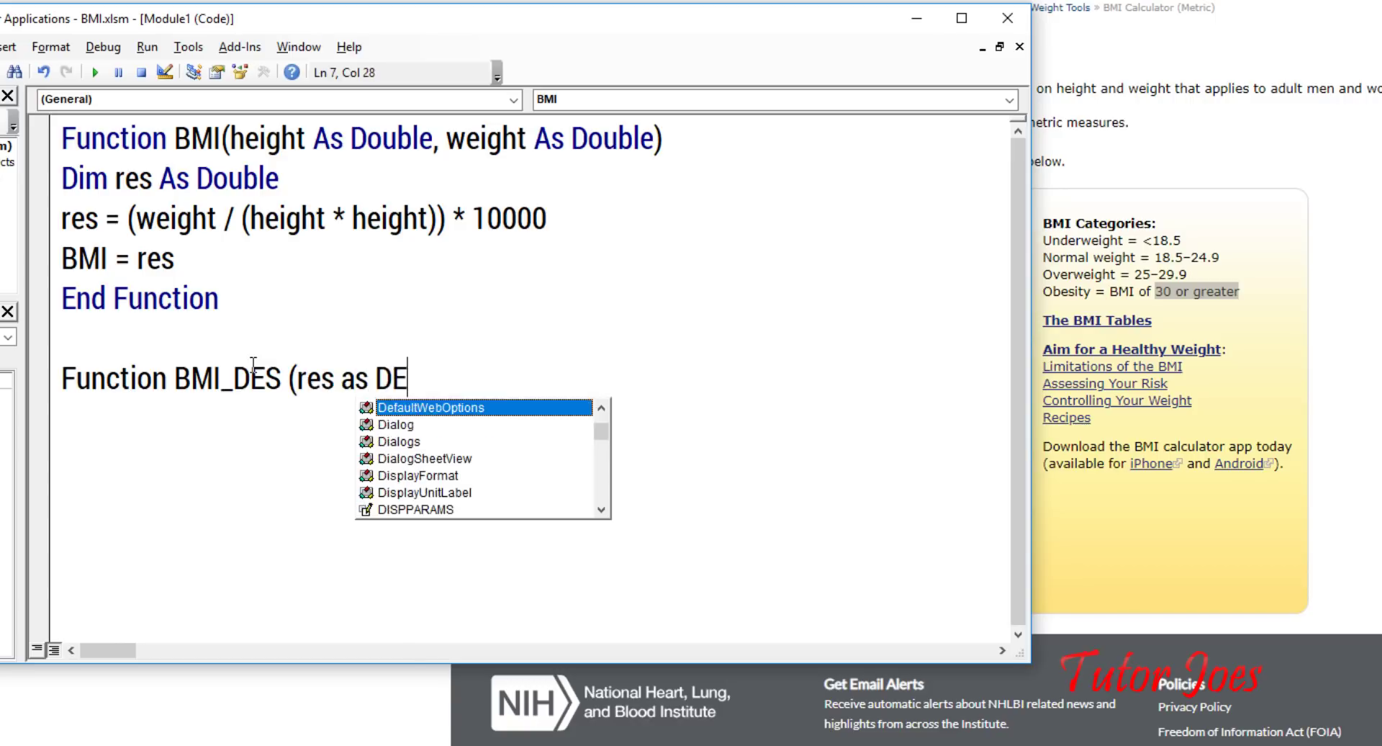
pyautogui.press('BackSpace')
pyautogui.press('BackSpace')
pyautogui.write('D')
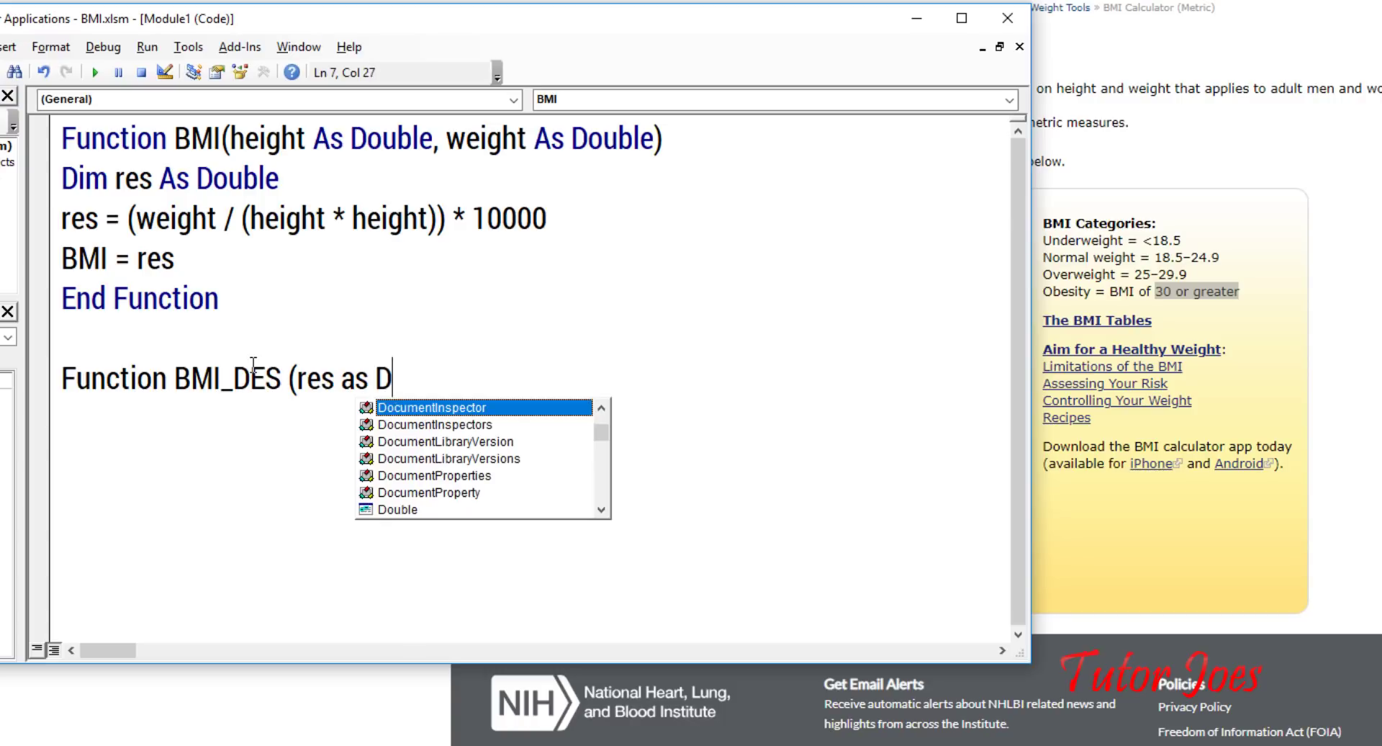
pyautogui.write('ou')
pyautogui.press('space')
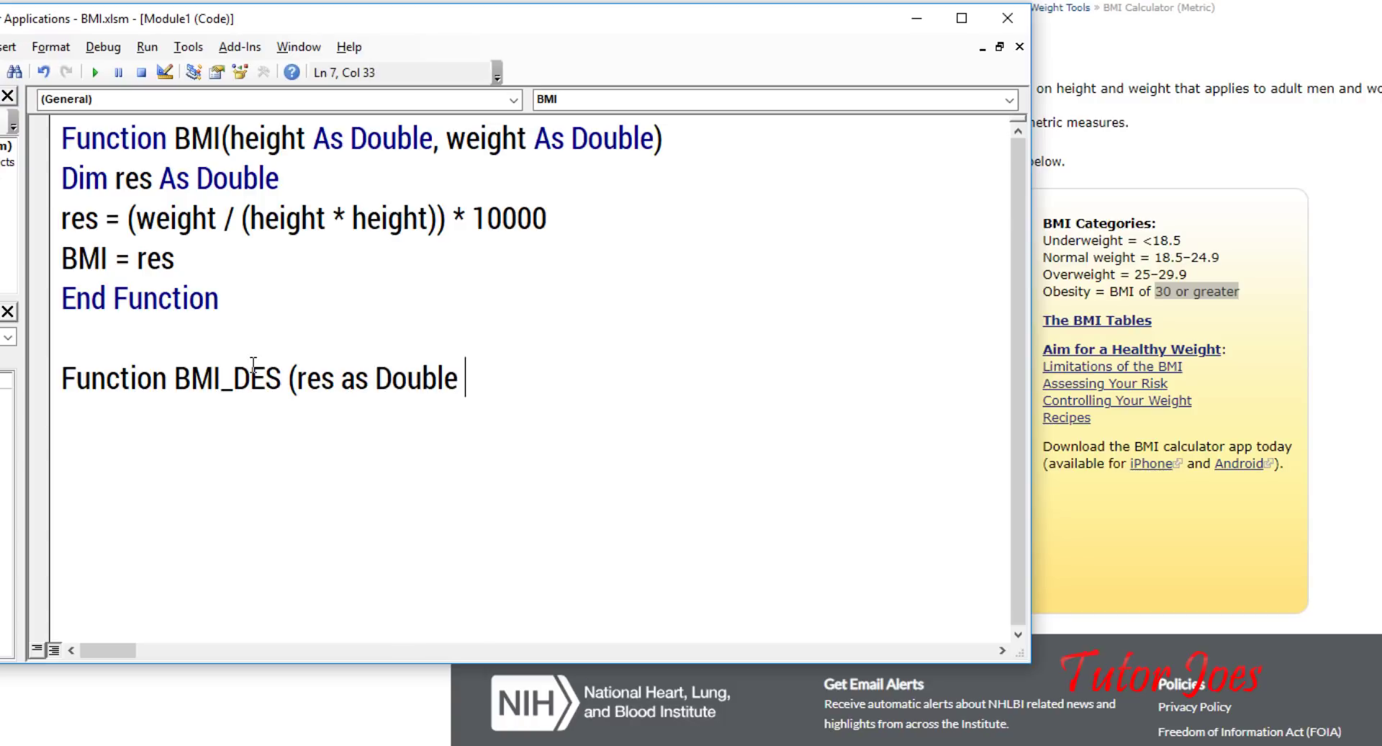
pyautogui.write(')')
pyautogui.press('Return')
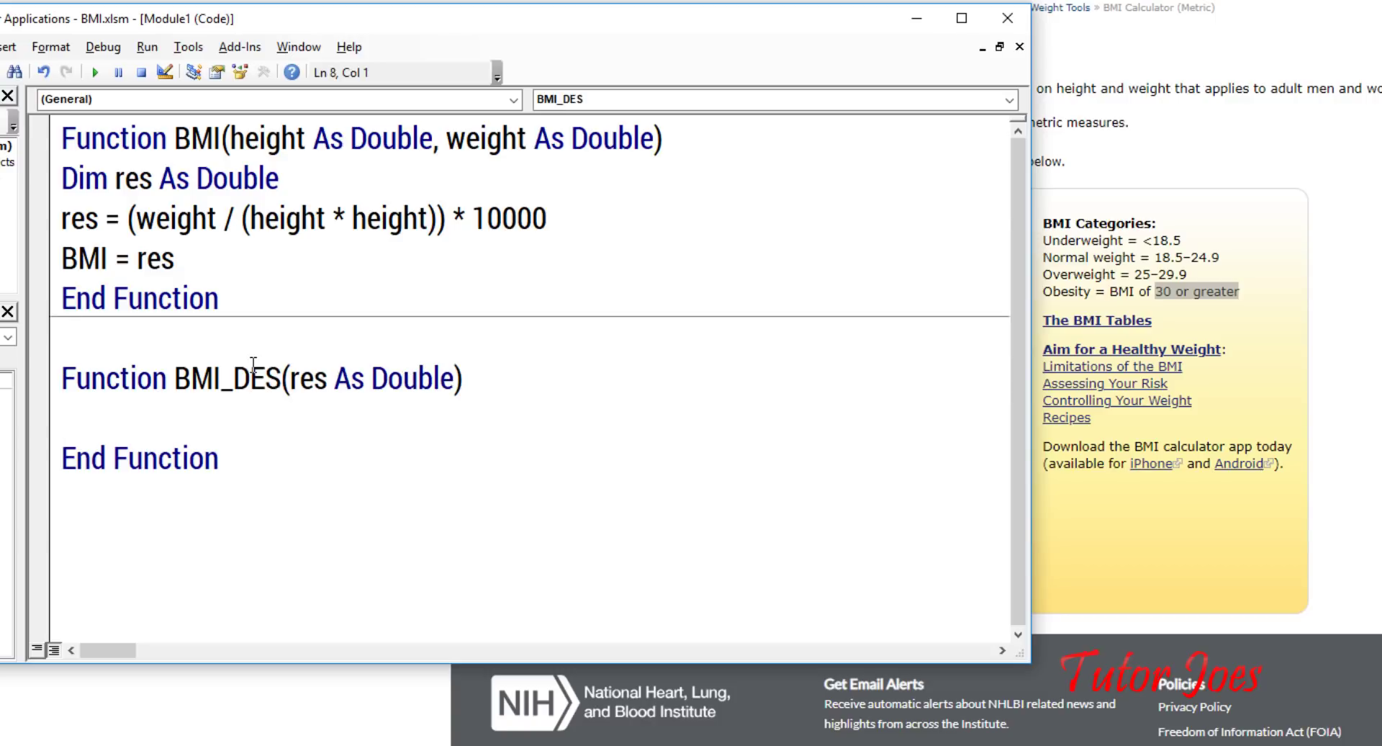
# Write an If res < 18.5 Then branch setting BMI_DES = "Under Weight"
pyautogui.write('if')
pyautogui.write(' res<')
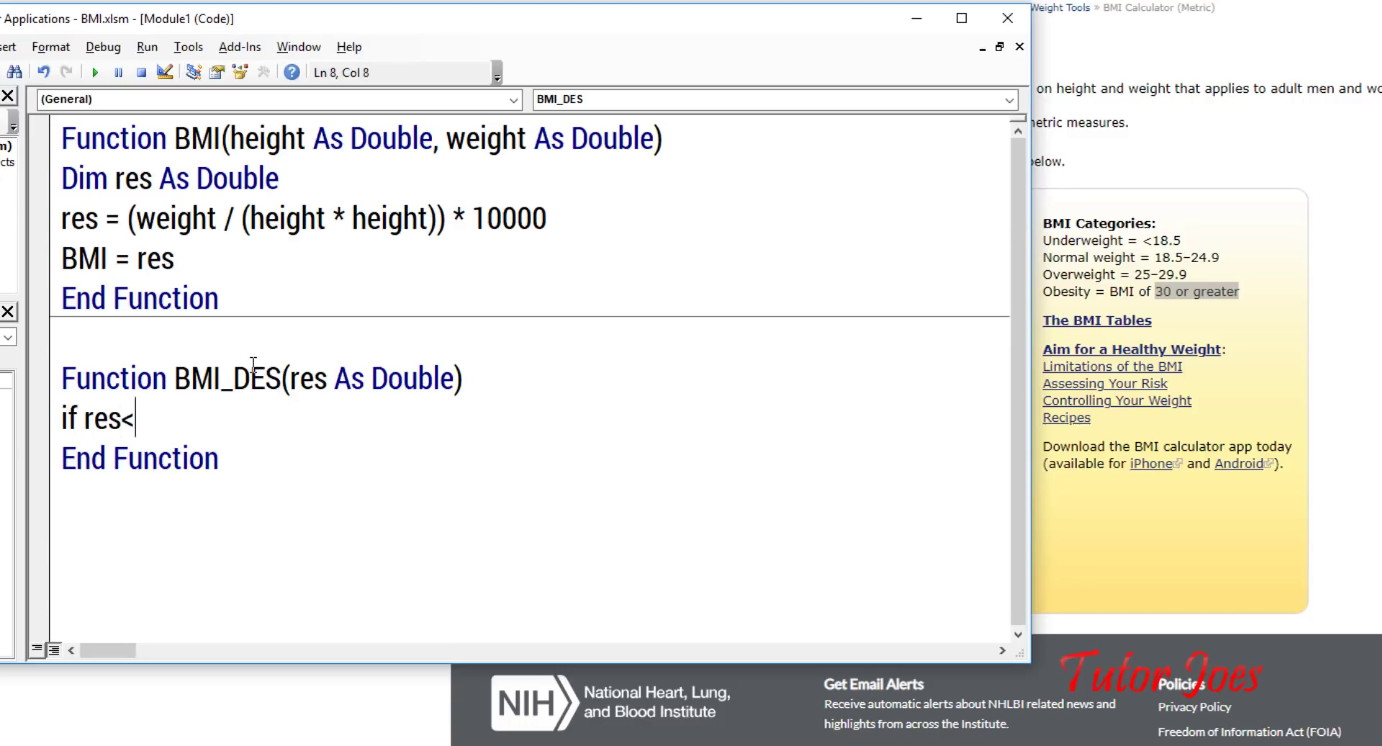
pyautogui.write('18.5')
pyautogui.write(' then')
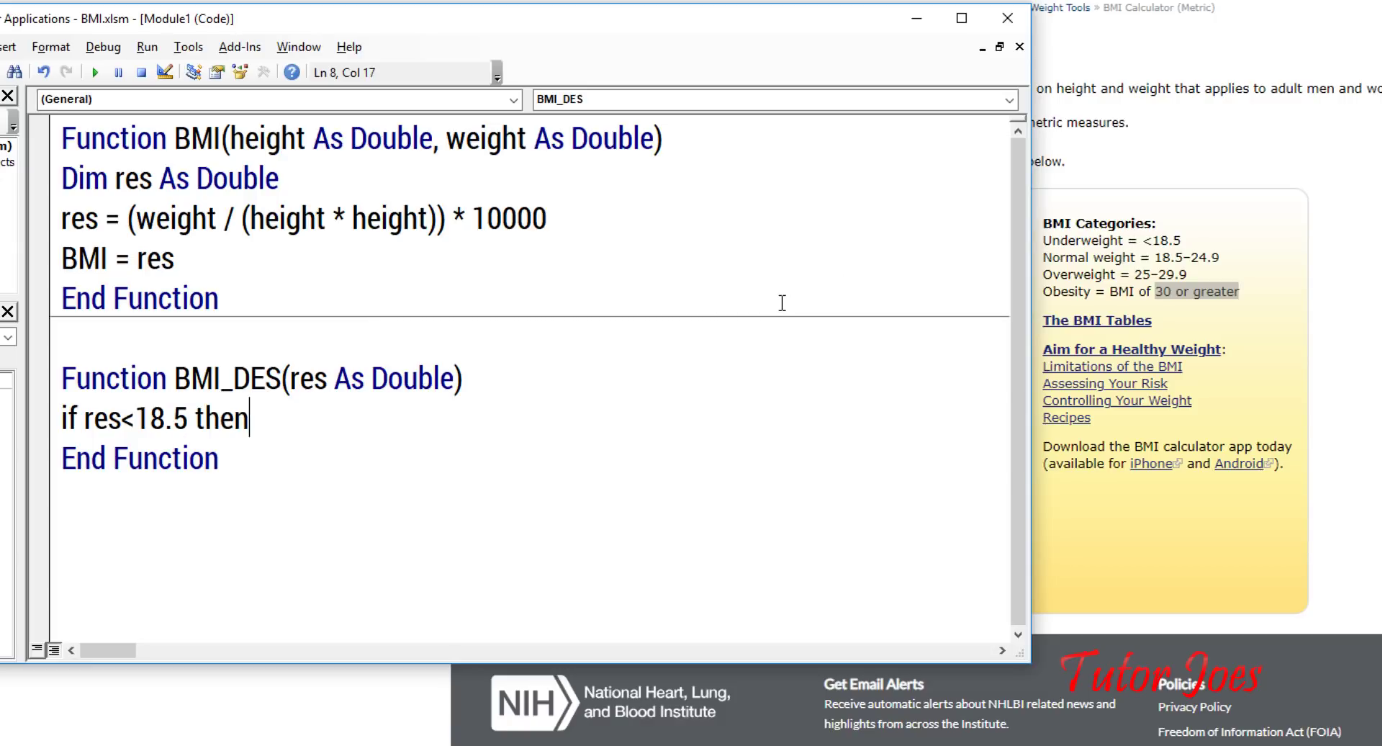
pyautogui.press('Return')
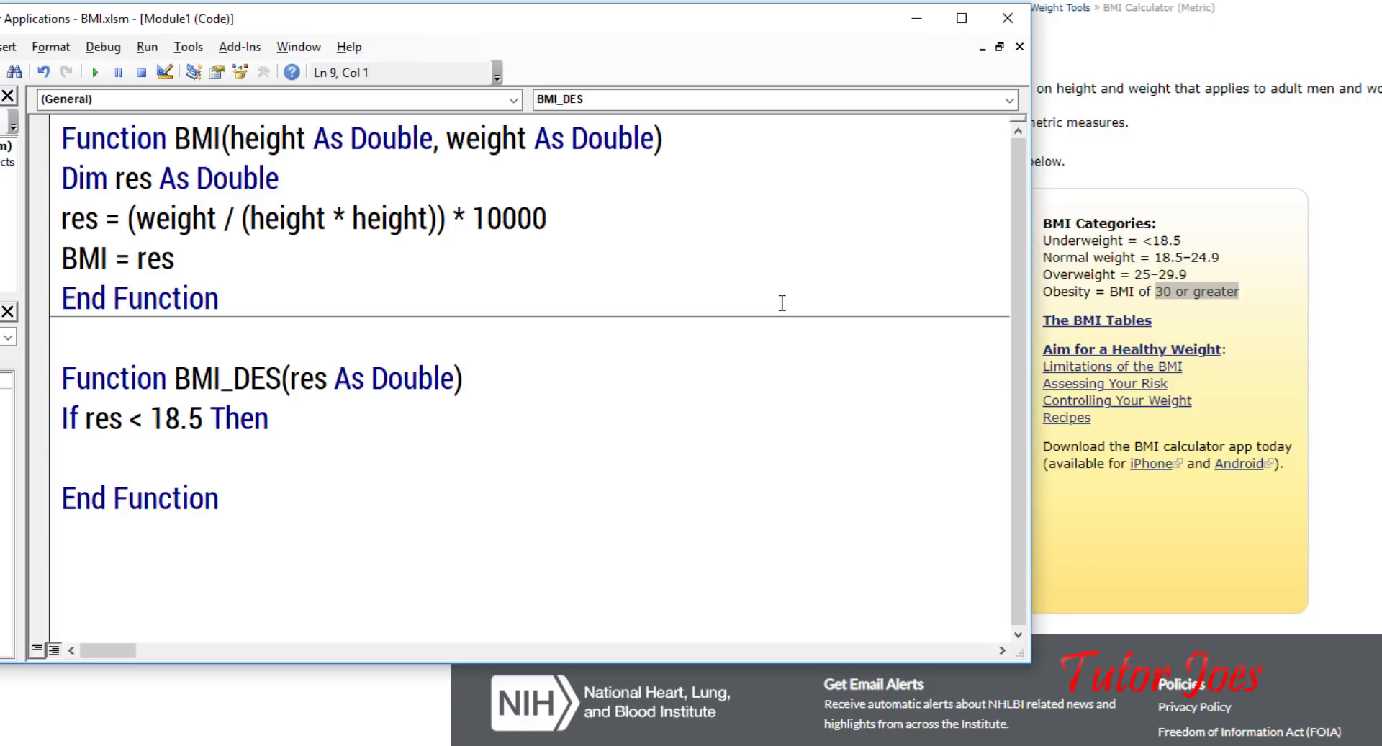
pyautogui.write('BE')
pyautogui.press('BackSpace')
pyautogui.write('MI_de')
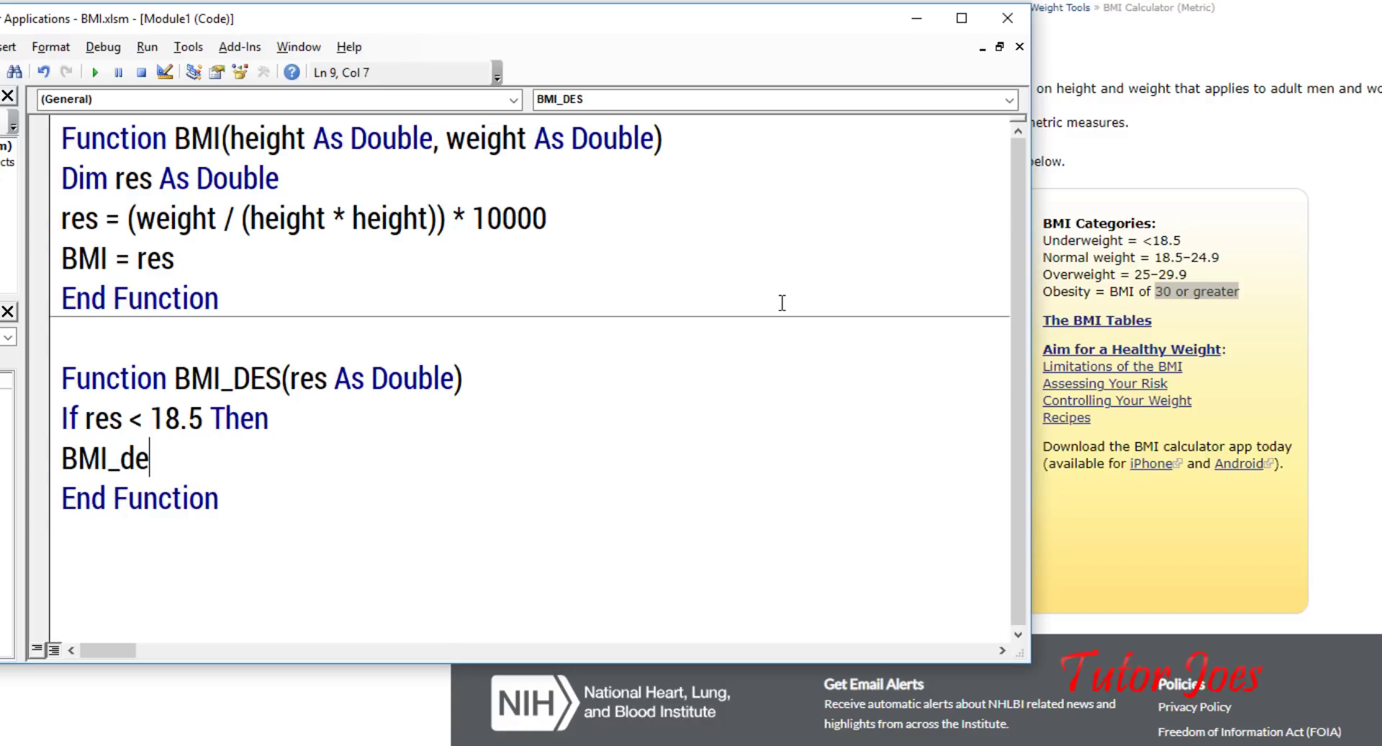
pyautogui.press('BackSpace')
pyautogui.press('BackSpace')
pyautogui.write('DES=')
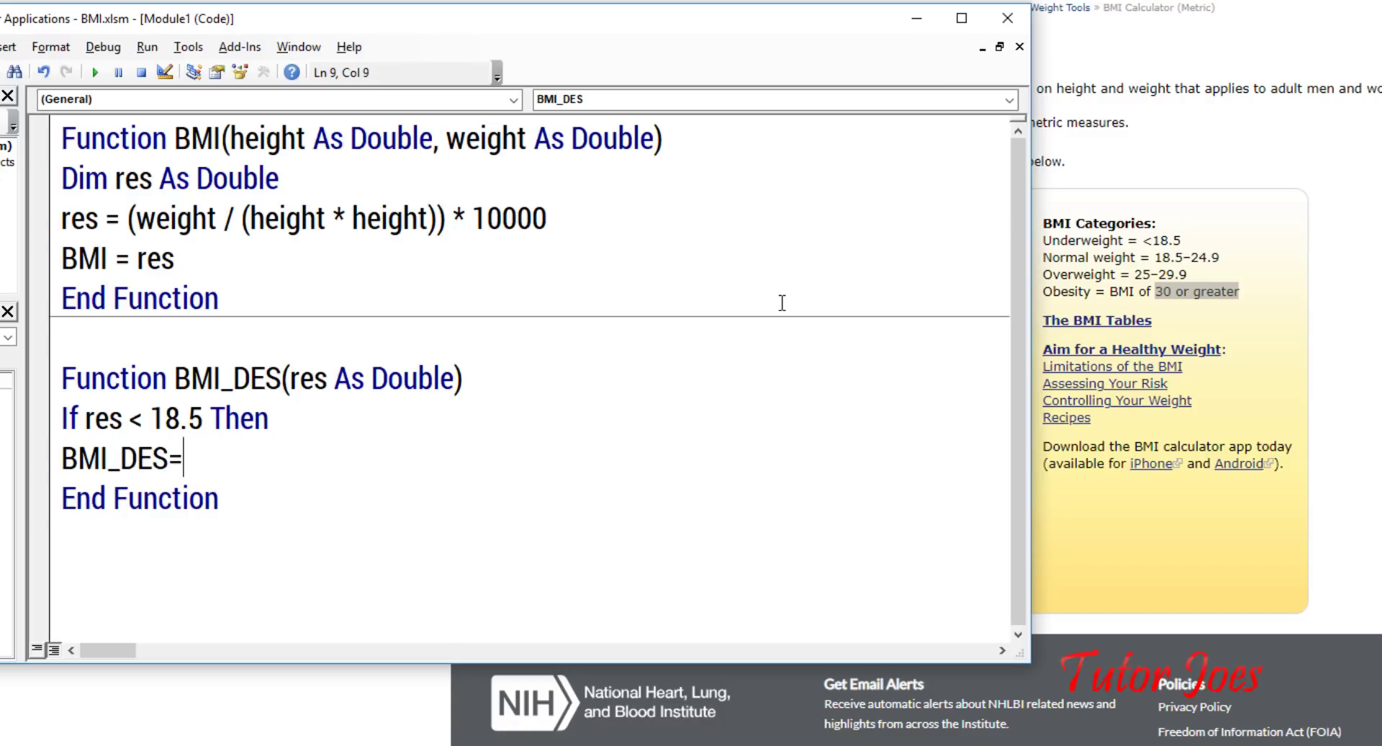
pyautogui.write('"Unser')
pyautogui.press('BackSpace')
pyautogui.press('BackSpace')
pyautogui.press('BackSpace')
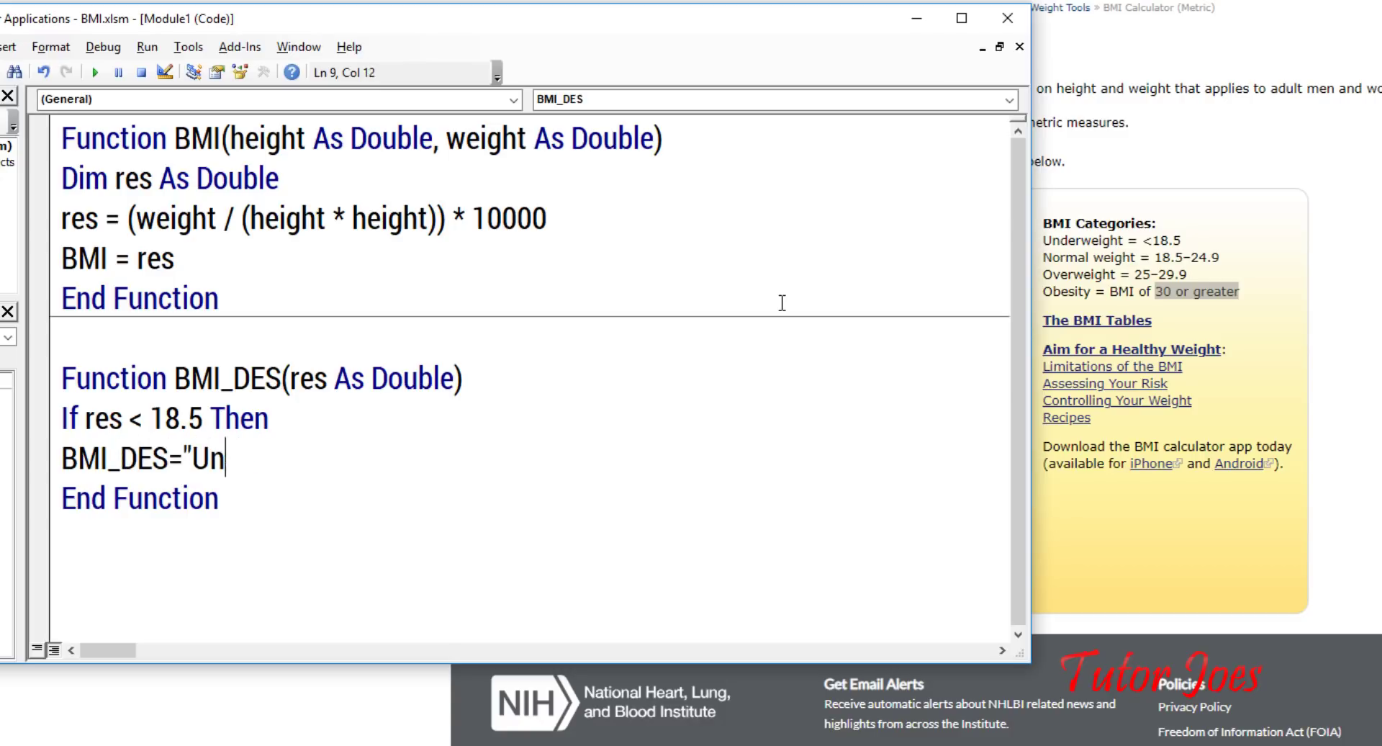
pyautogui.write('der Weight')
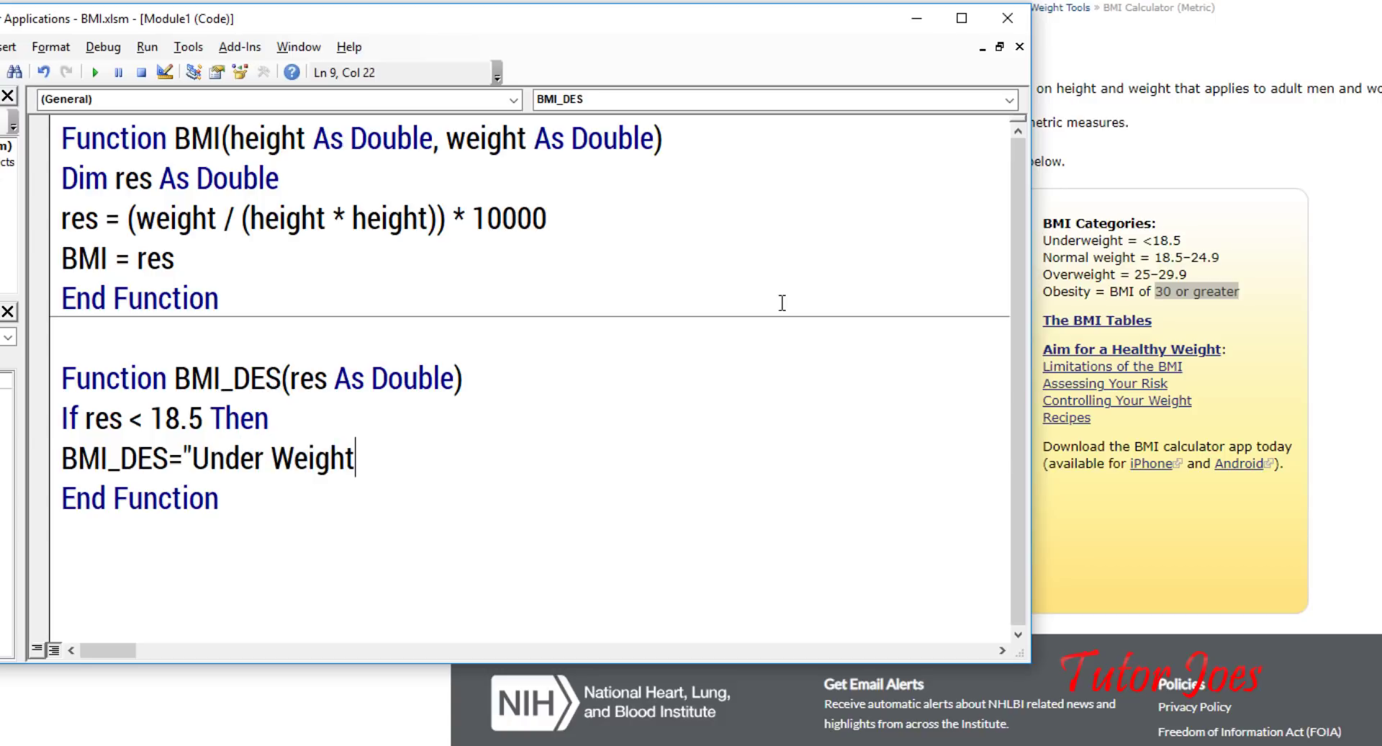
pyautogui.write('"')
pyautogui.press('Return')
# Close the branch with End If and open a blank line above it
pyautogui.write('E')
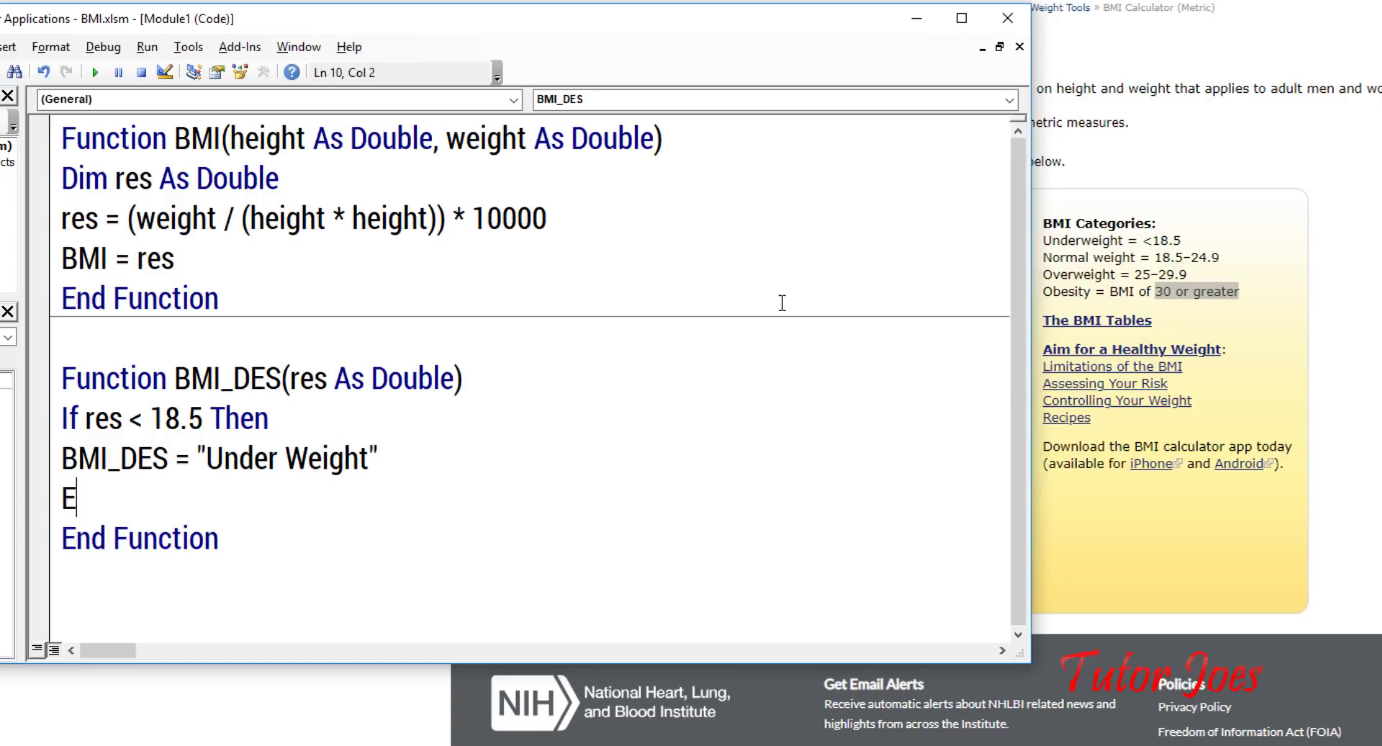
pyautogui.write('ND')
pyautogui.press('BackSpace')
pyautogui.press('BackSpace')
pyautogui.write('bd')
pyautogui.press('BackSpace')
pyautogui.press('BackSpace')
pyautogui.write('nd if')
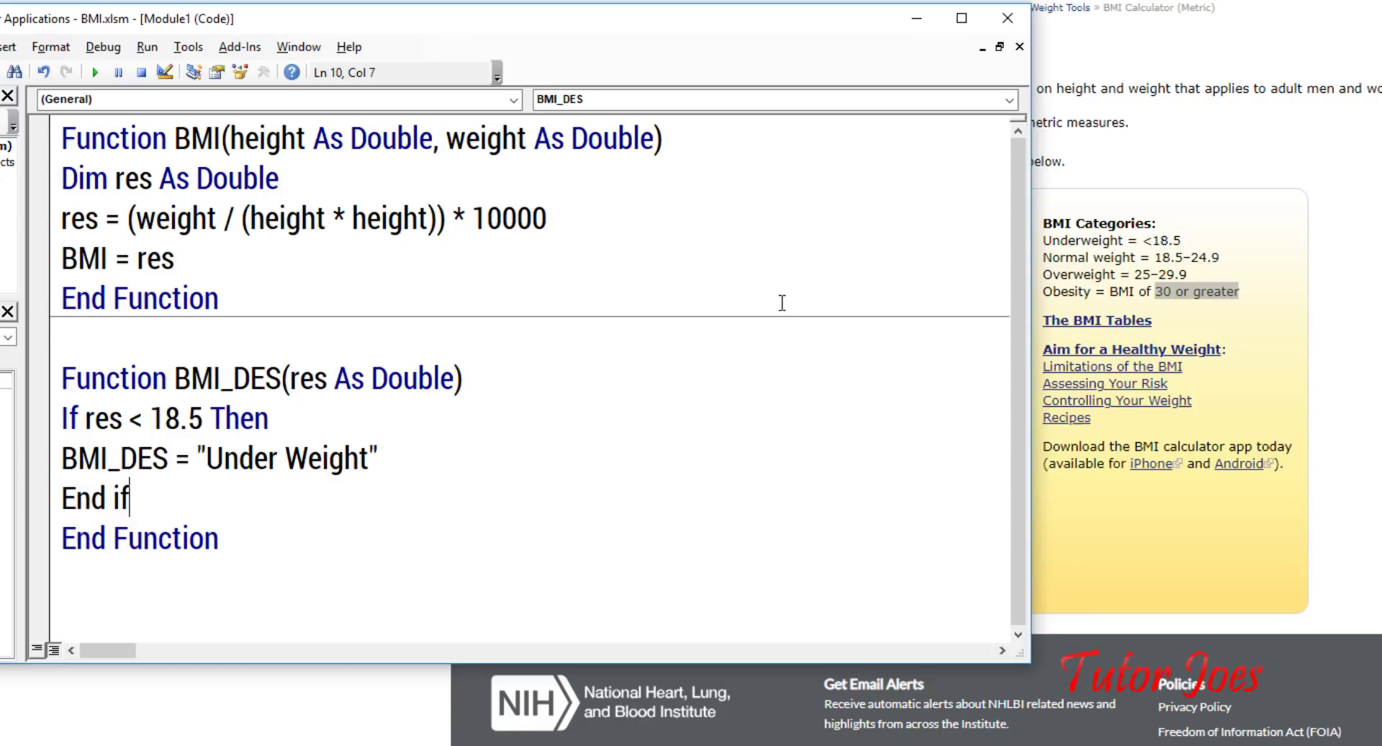
pyautogui.press('Return')
pyautogui.press('Return')
pyautogui.press('Up')
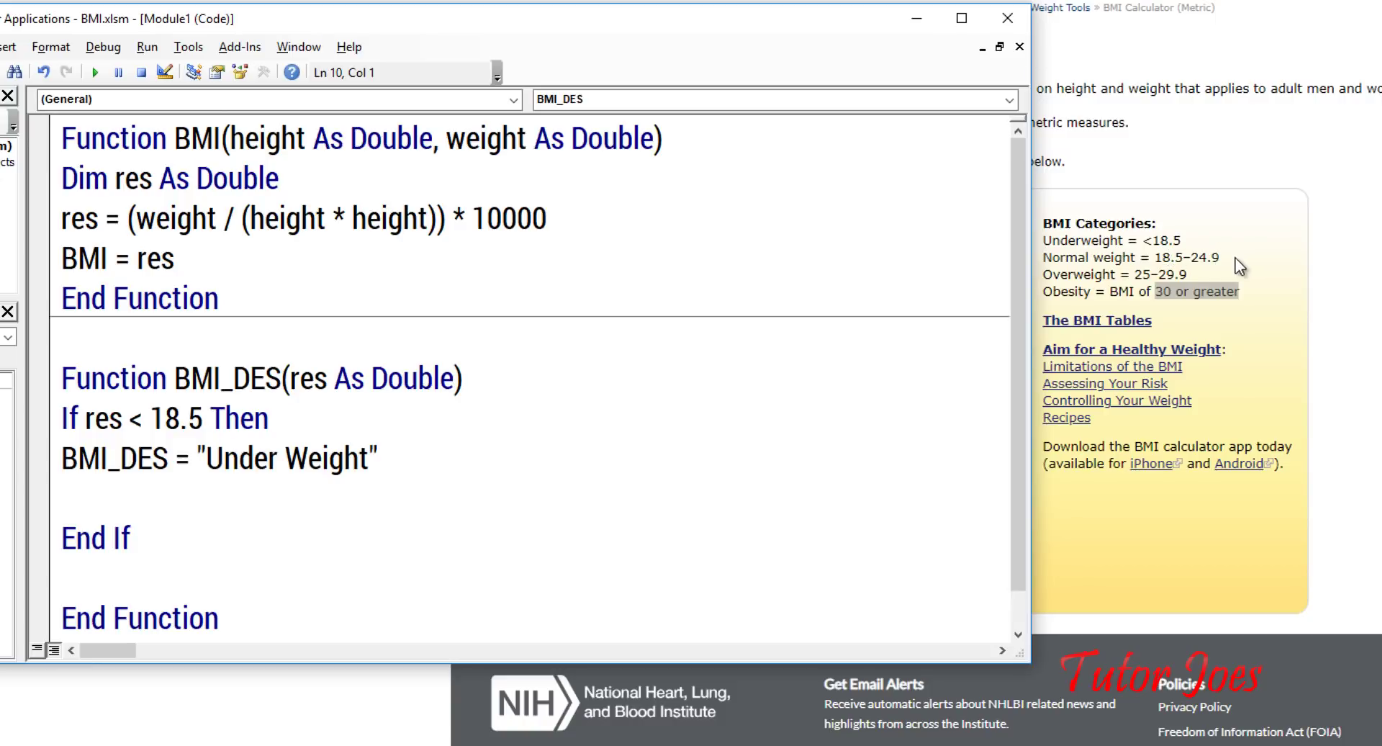
# Add an ElseIf res >= 18.5 And res <= 24.9 Then condition line
pyautogui.write('else')
pyautogui.write('if ')
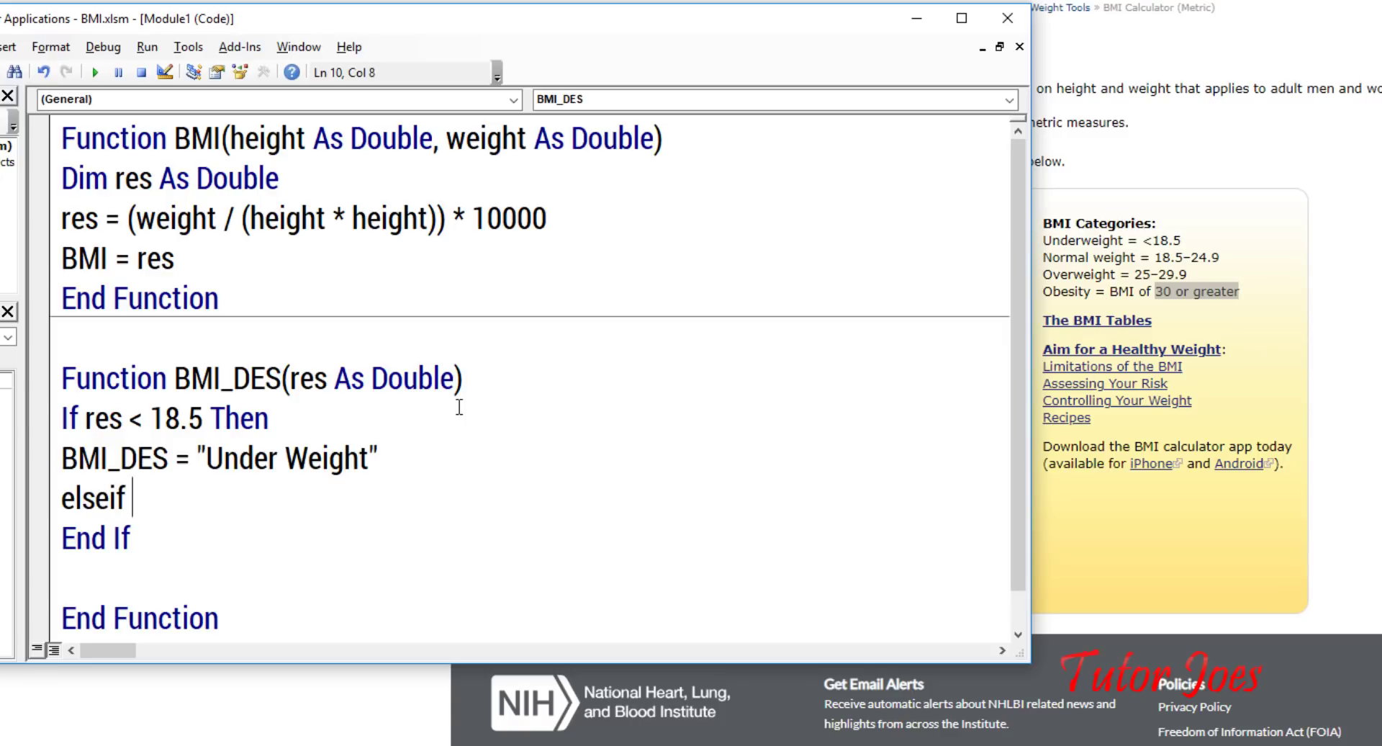
pyautogui.write('res')
pyautogui.write('>=1')
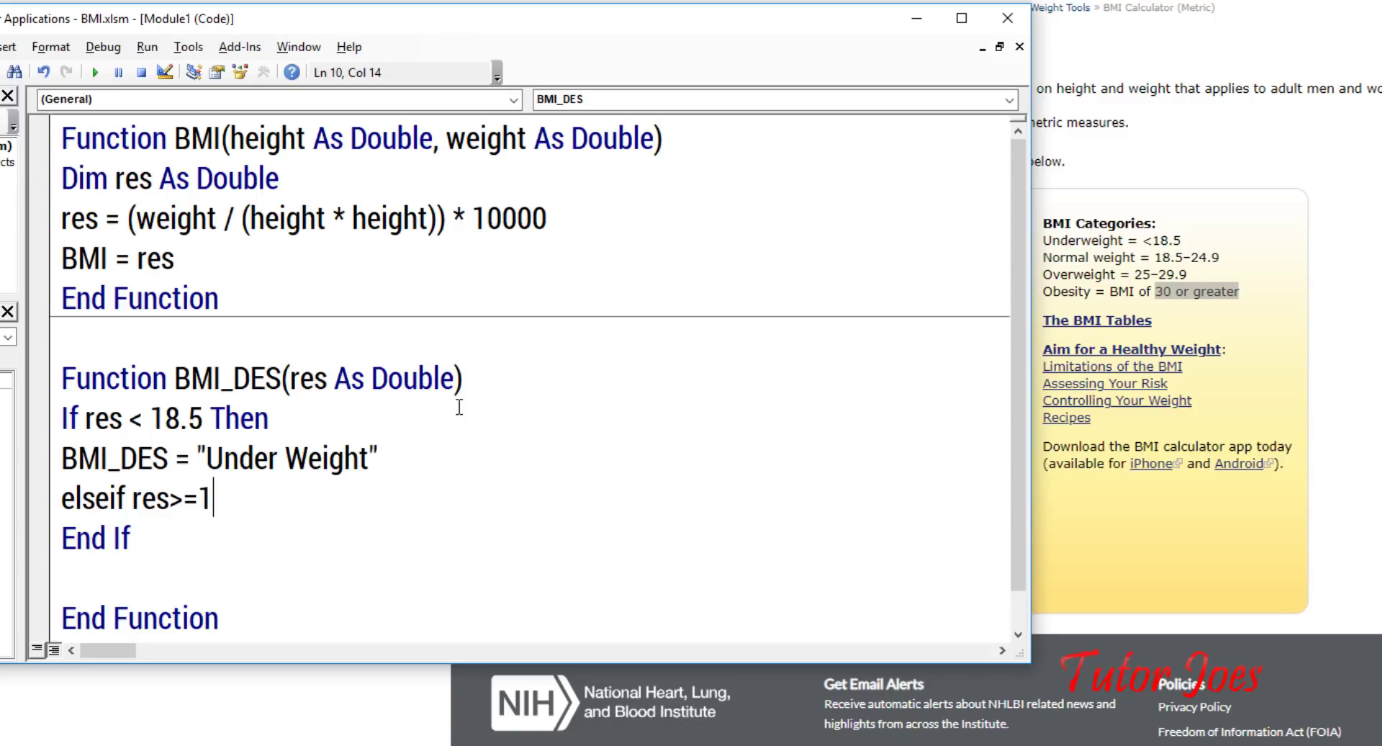
pyautogui.write('8.5')
pyautogui.write(' and res ')
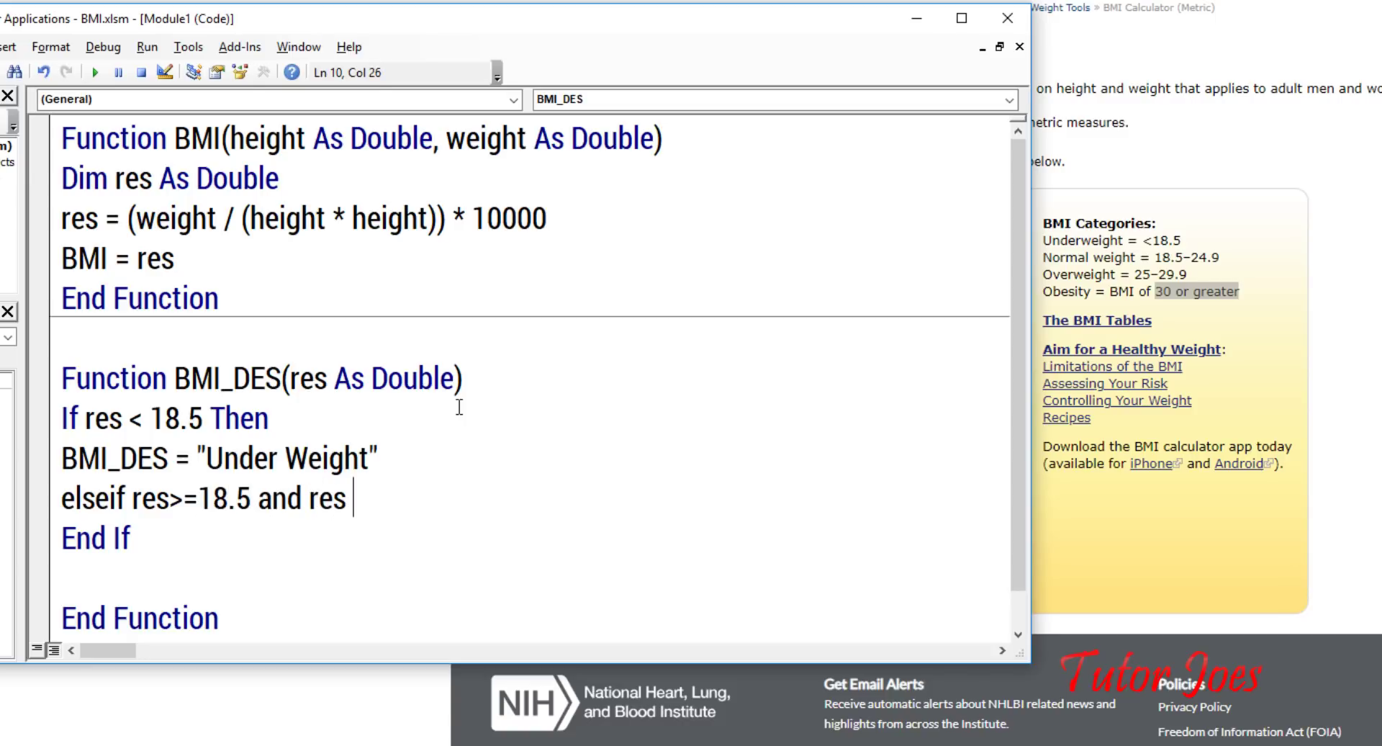
pyautogui.write('<=')
pyautogui.write('24.9')
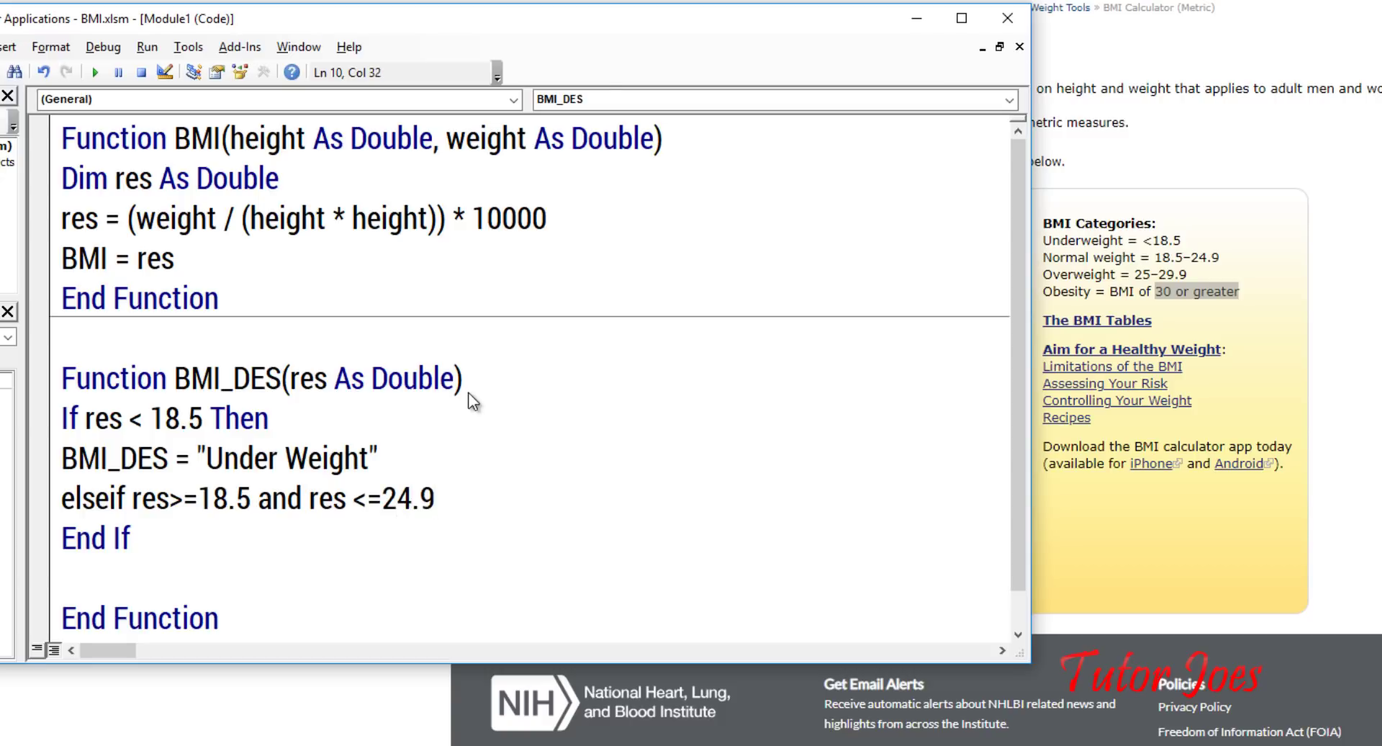
pyautogui.press('Return')
pyautogui.press('Return')
pyautogui.write('tr')
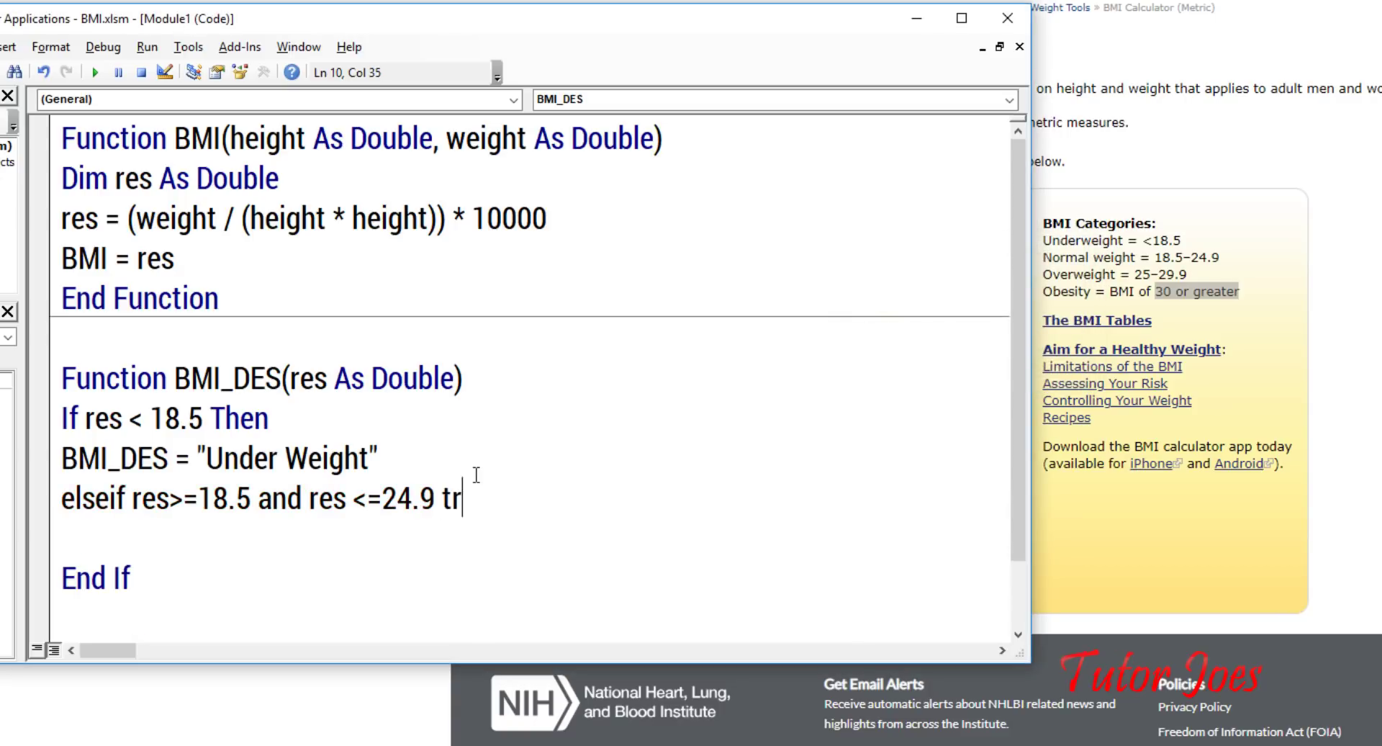
pyautogui.press('BackSpace')
pyautogui.write('hen')
pyautogui.press('Return')
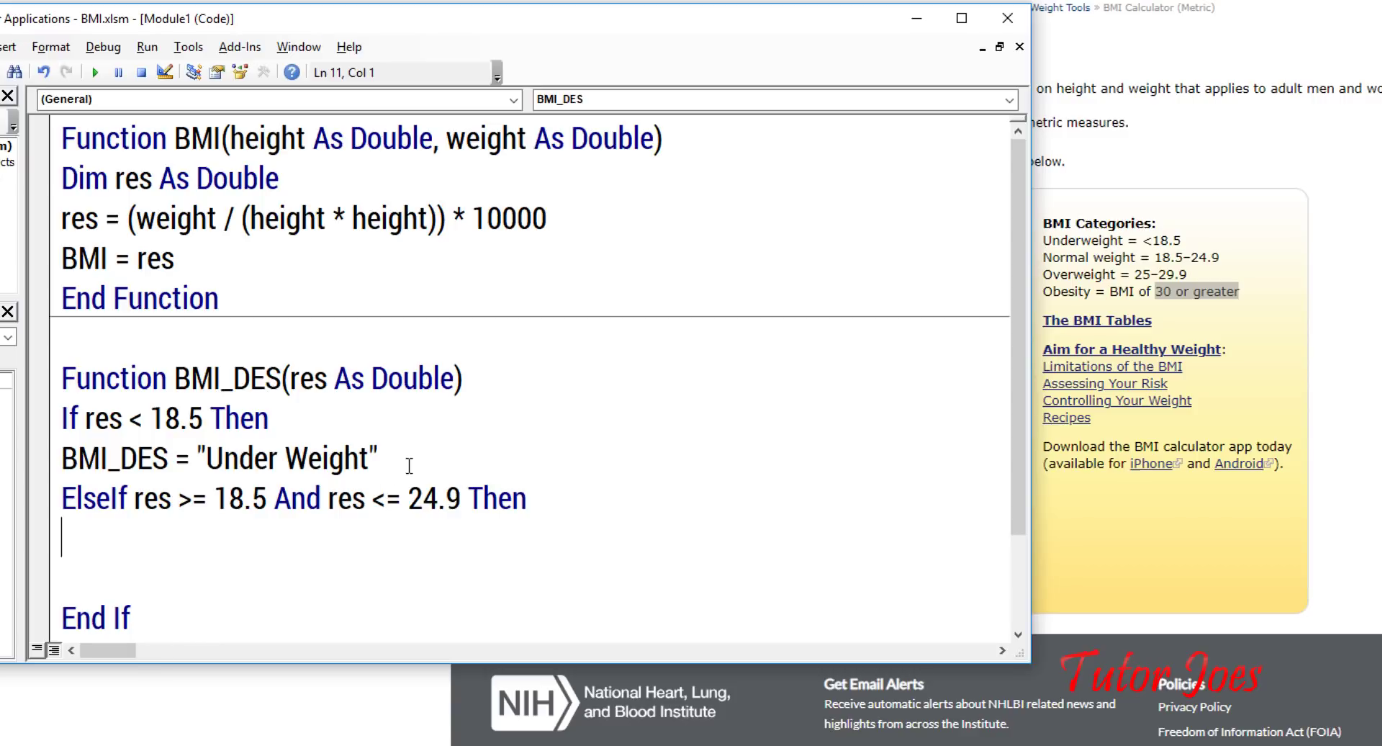
# Paste the Under Weight assignment under the ElseIf and start relabelling it Normal
pyautogui.moveTo(409, 464); pyautogui.dragTo(44, 444)
pyautogui.hotkey('ctrl', 'c')
pyautogui.click(109, 530)
pyautogui.hotkey('ctrl', 'v')
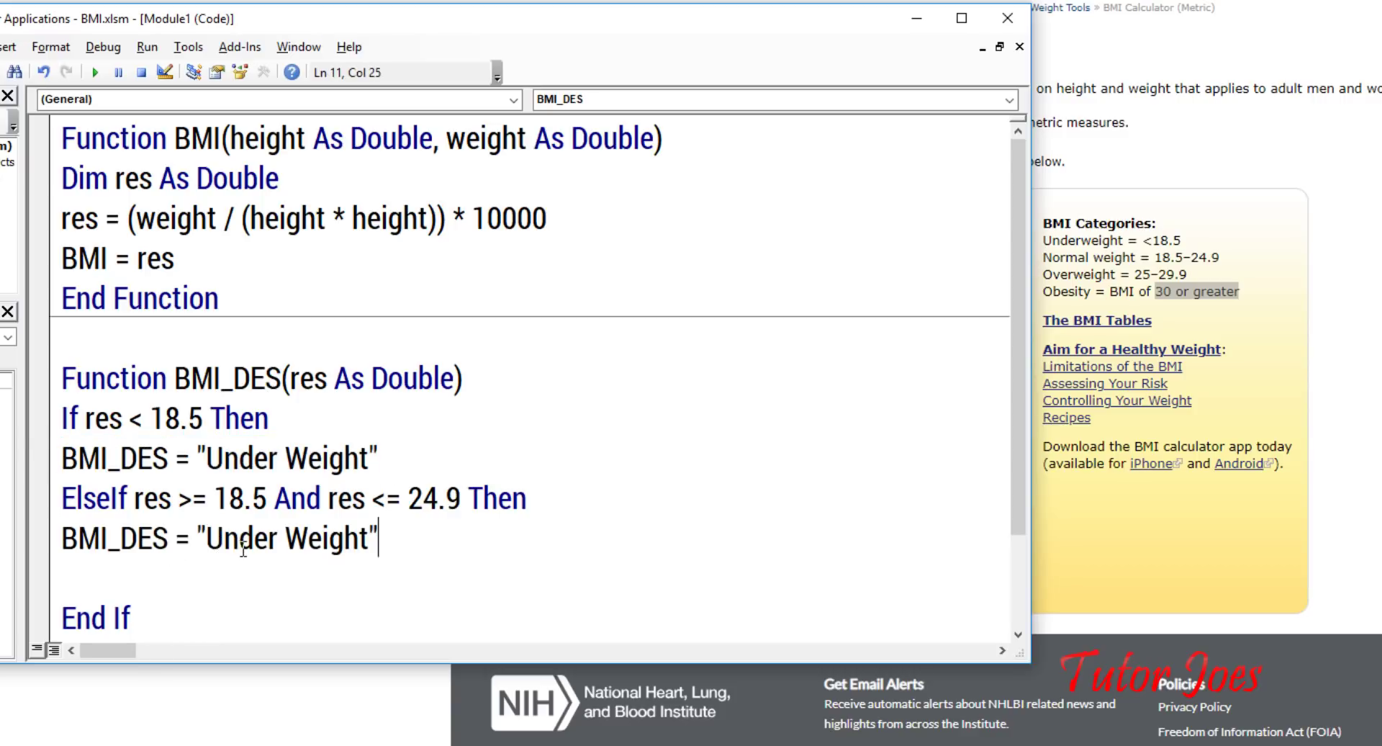
pyautogui.doubleClick(241, 547)
pyautogui.write('Noram')
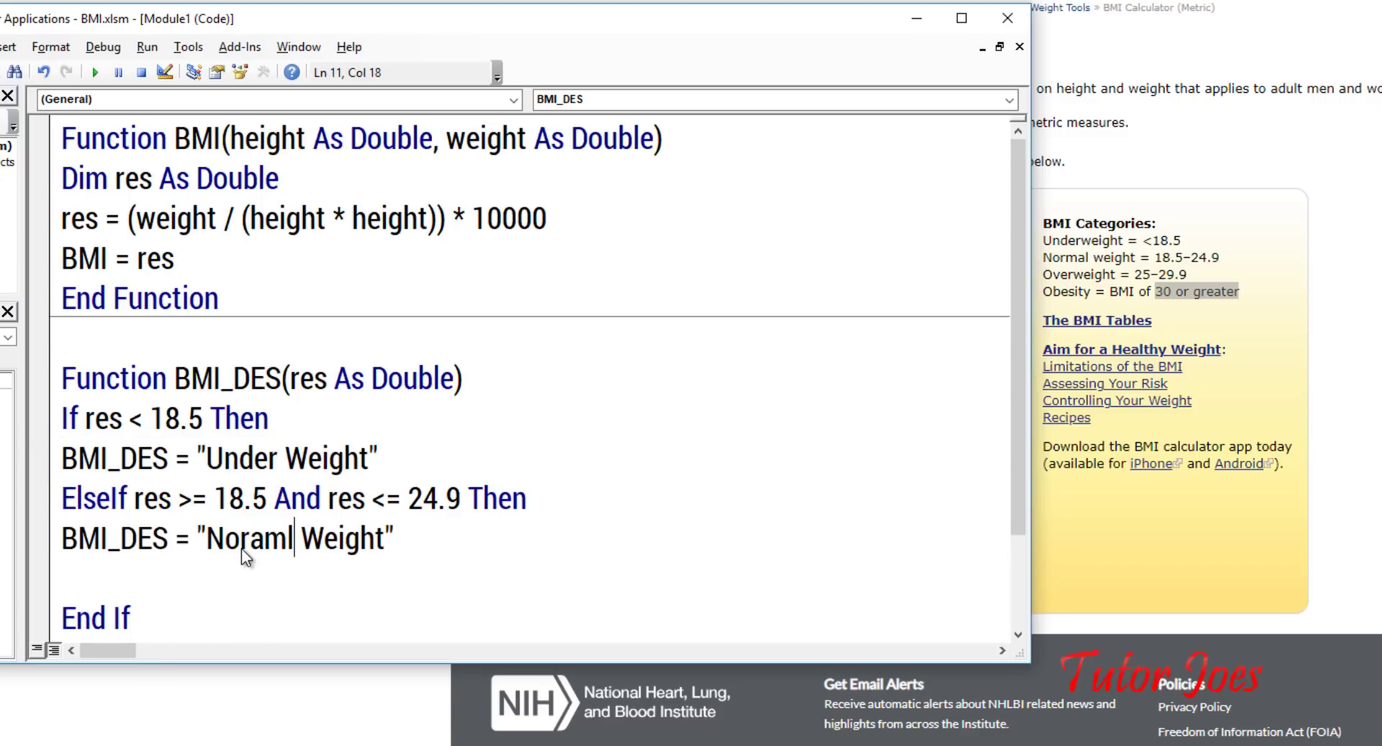
pyautogui.write('l')
pyautogui.press('BackSpace')
pyautogui.press('BackSpace')
pyautogui.press('BackSpace')
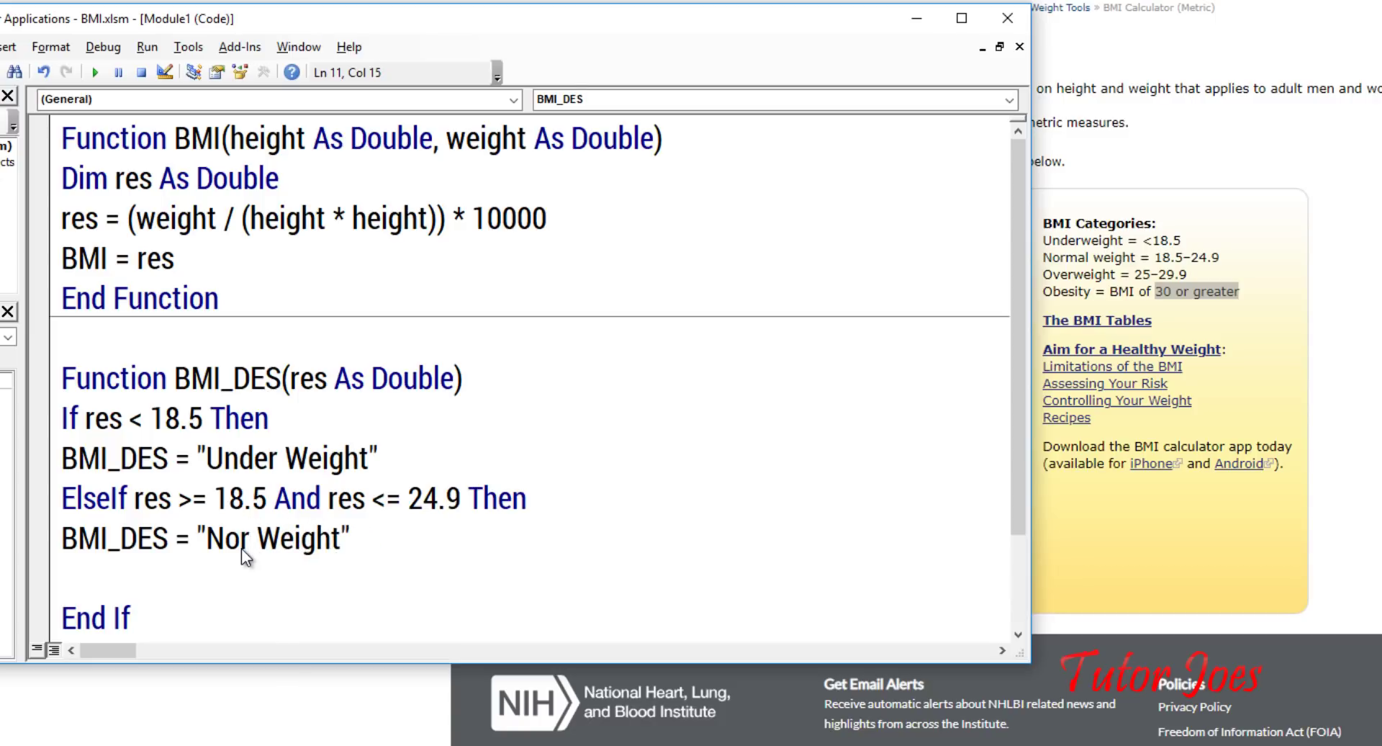
# Finish the "Normal Weight" label and paste a copy of that ElseIf block below it
pyautogui.write('mal')
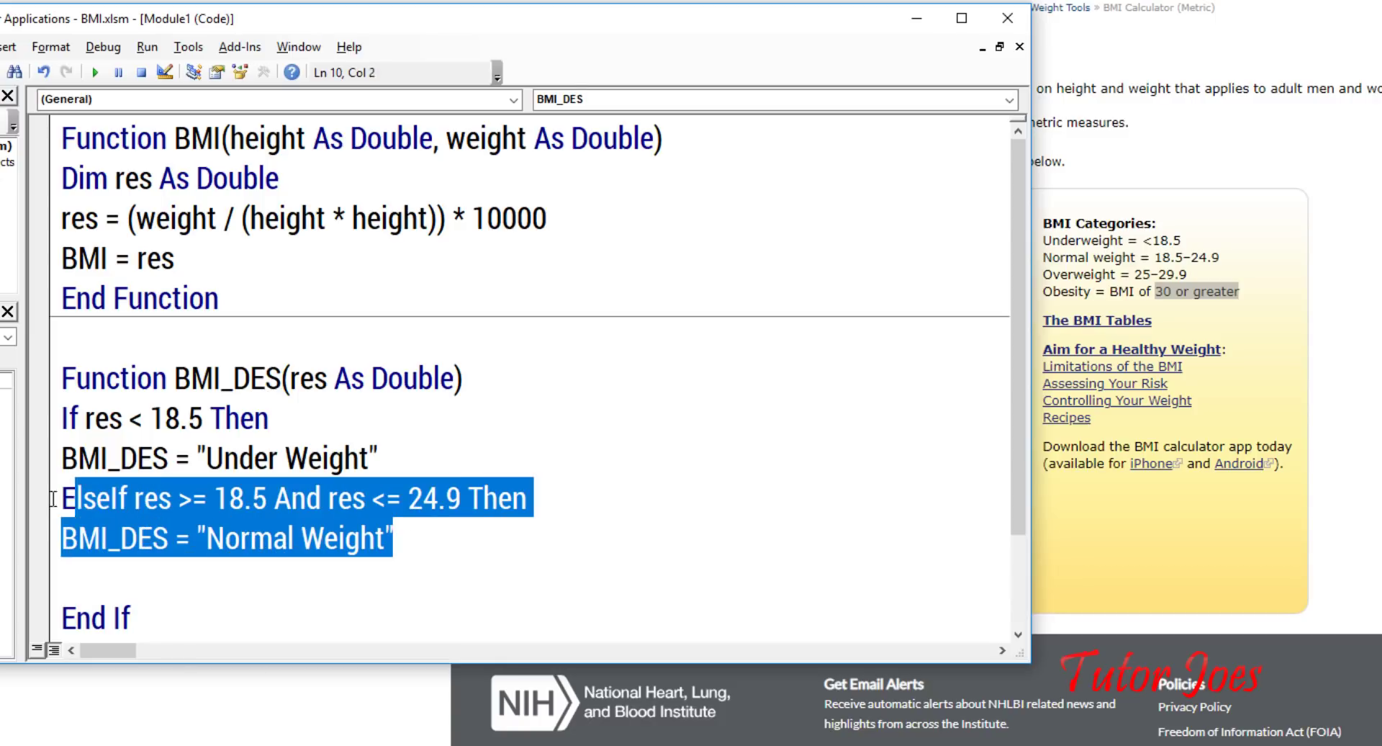
pyautogui.moveTo(407, 545); pyautogui.dragTo(51, 503)
pyautogui.hotkey('ctrl', 'c')
pyautogui.click(313, 572)
pyautogui.hotkey('ctrl', 'v')
# Change the copied branch to res >= 25 And res <= 29.9 returning "Over Weight"
pyautogui.click(244, 569)
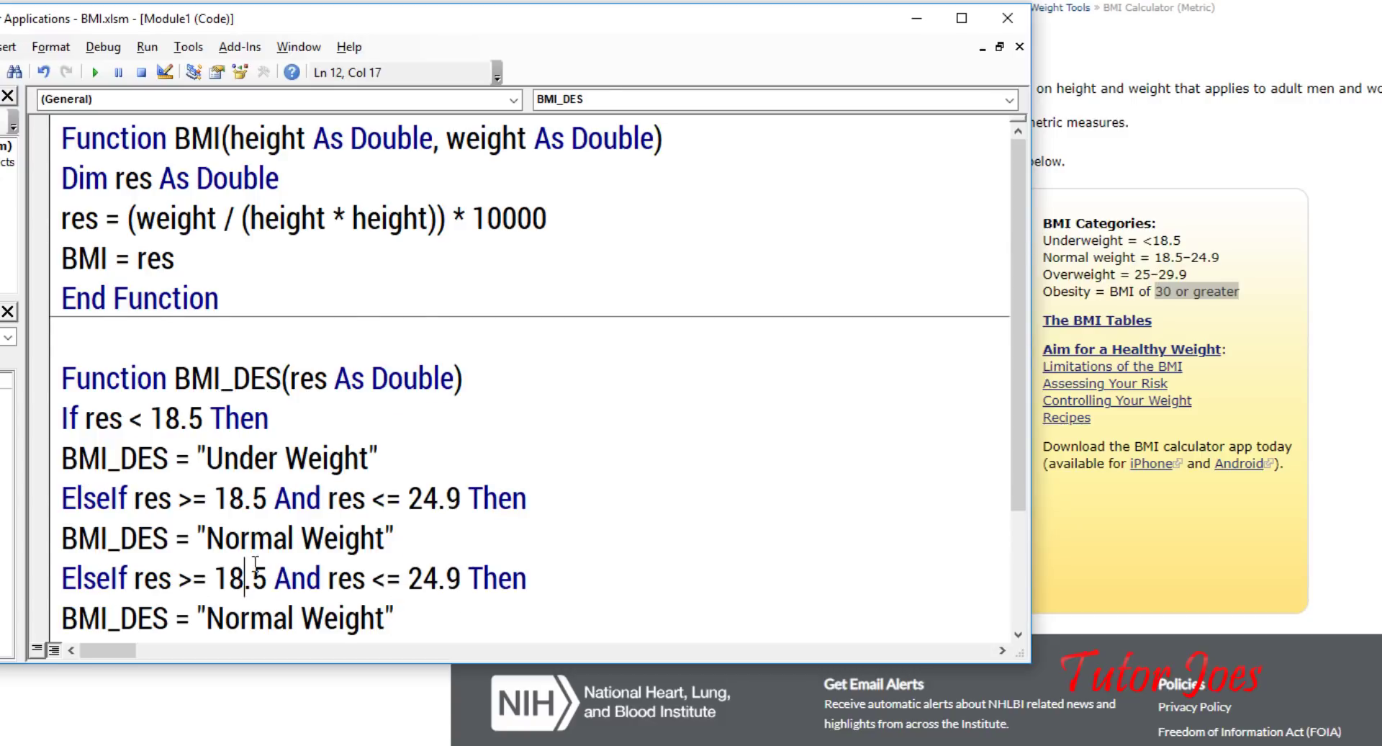
pyautogui.scroll(-2, 299, 438)
pyautogui.press('BackSpace')
pyautogui.press('BackSpace')
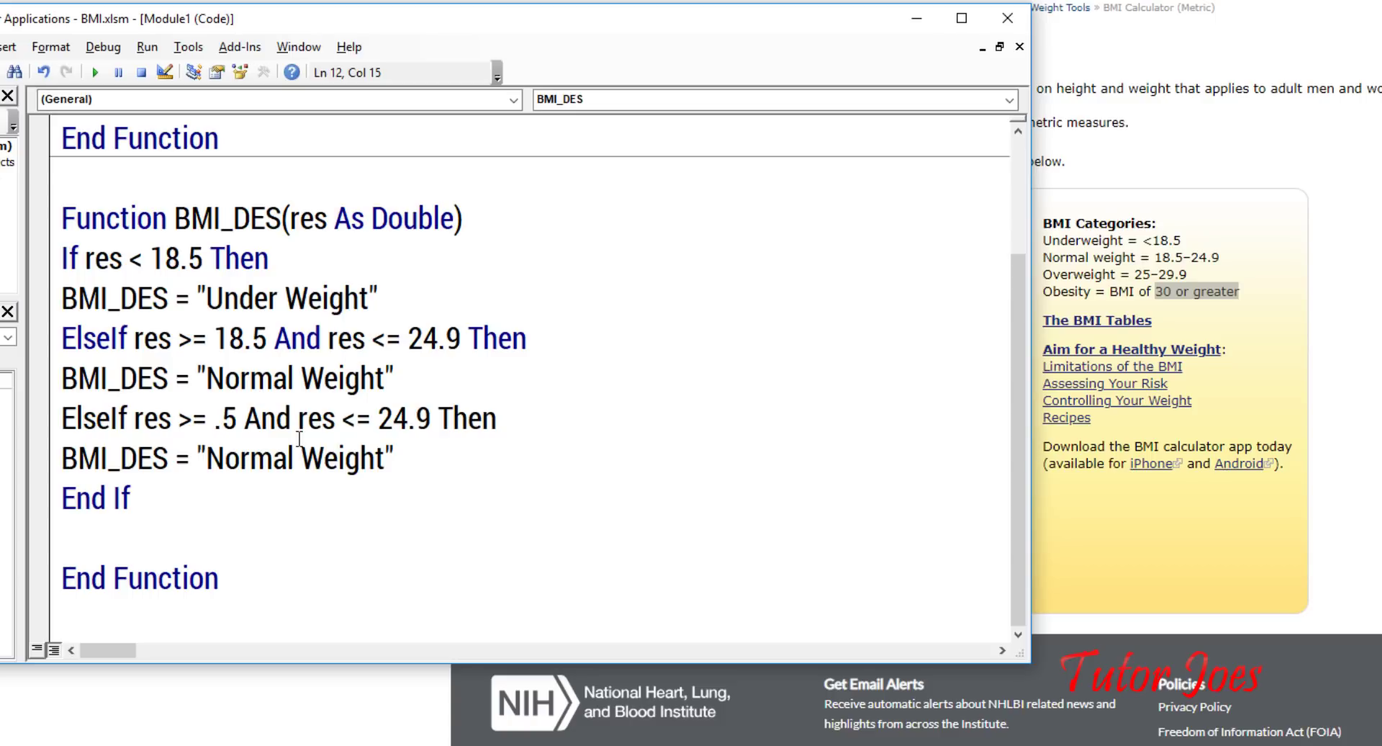
pyautogui.write('25')
pyautogui.press('Delete')
pyautogui.press('Delete')
pyautogui.press('Delete')
pyautogui.press('Right')
pyautogui.press('Right')
pyautogui.press('Right')
pyautogui.press('Right')
pyautogui.press('Right')
pyautogui.press('Right')
pyautogui.press('Right')
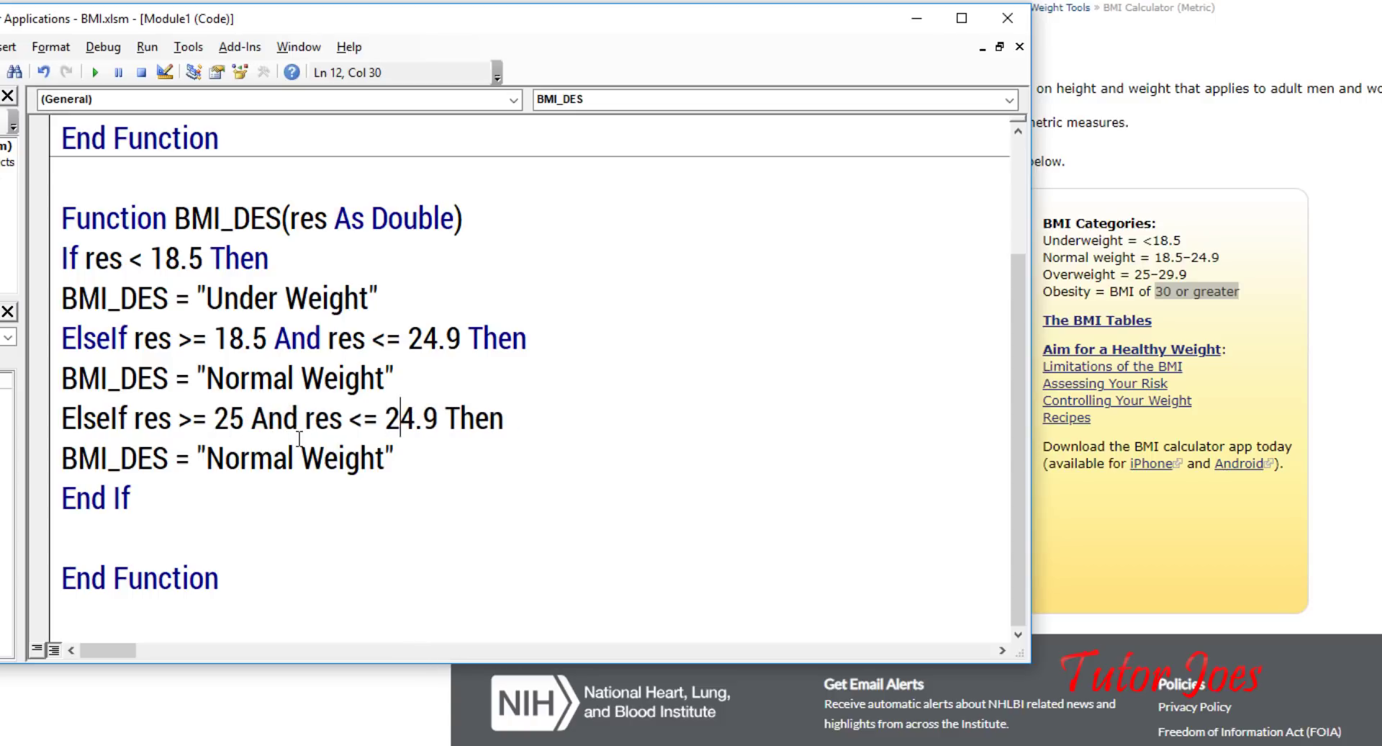
pyautogui.press('Right')
pyautogui.press('BackSpace')
pyautogui.write('9')
pyautogui.doubleClick(266, 446)
pyautogui.write('Over')
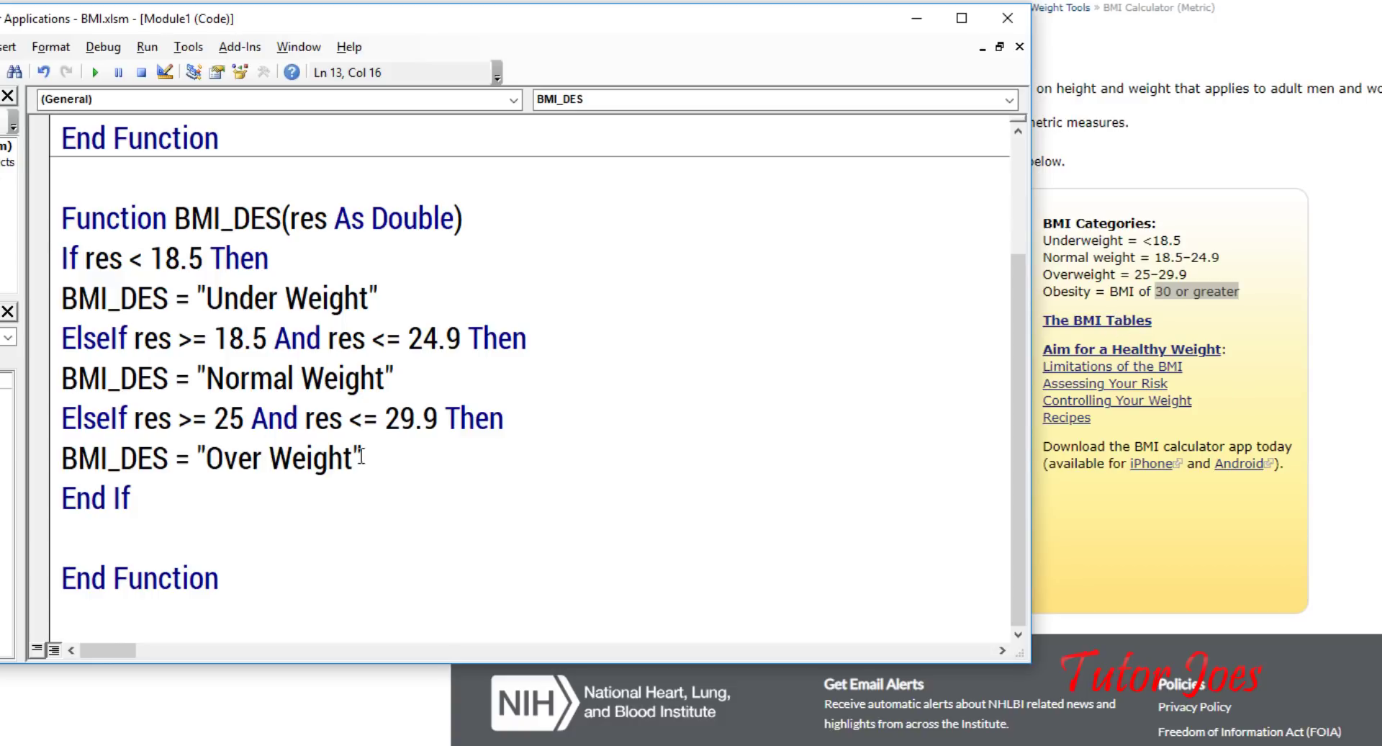
# Duplicate the Over Weight branch and make it res >= 30 returning "Obesity"
pyautogui.moveTo(403, 460); pyautogui.dragTo(22, 427)
pyautogui.hotkey('ctrl', 'c')
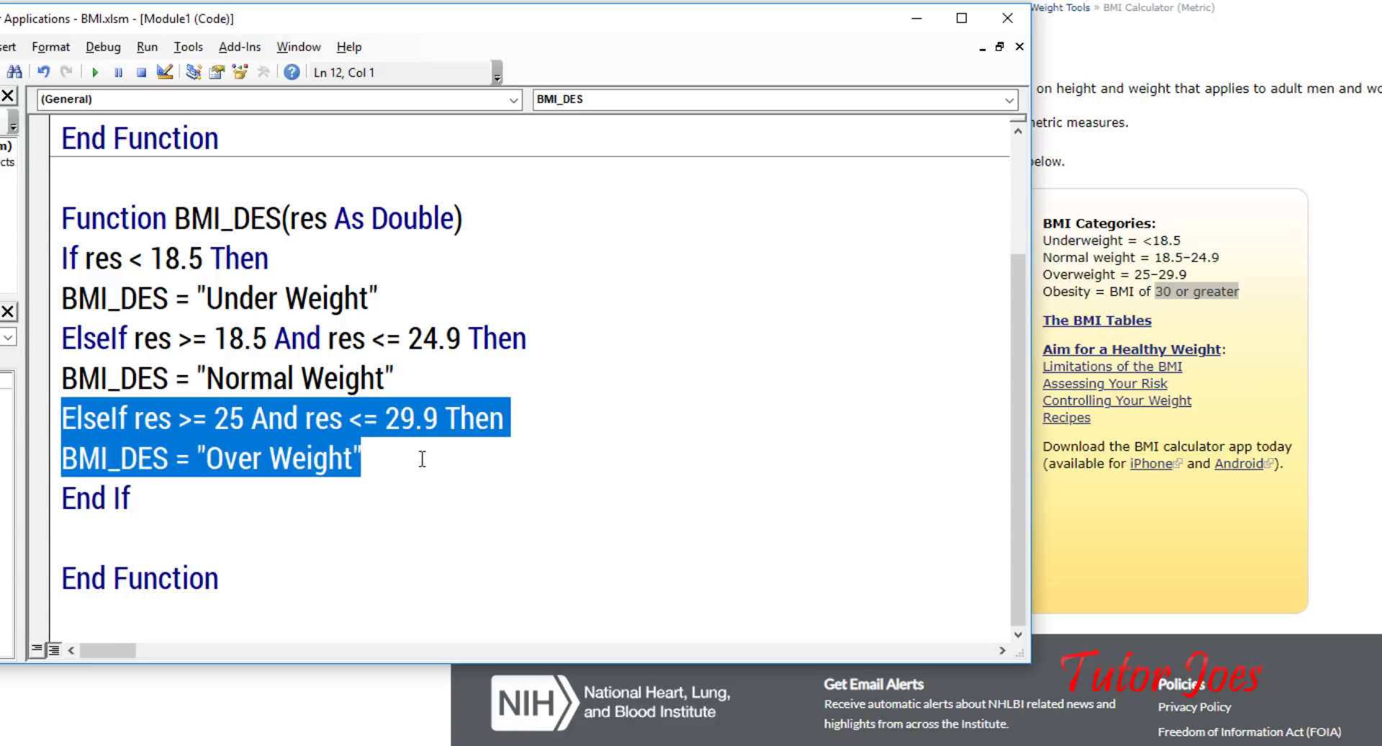
pyautogui.click(364, 458)
pyautogui.press('Return')
pyautogui.hotkey('ctrl', 'v')
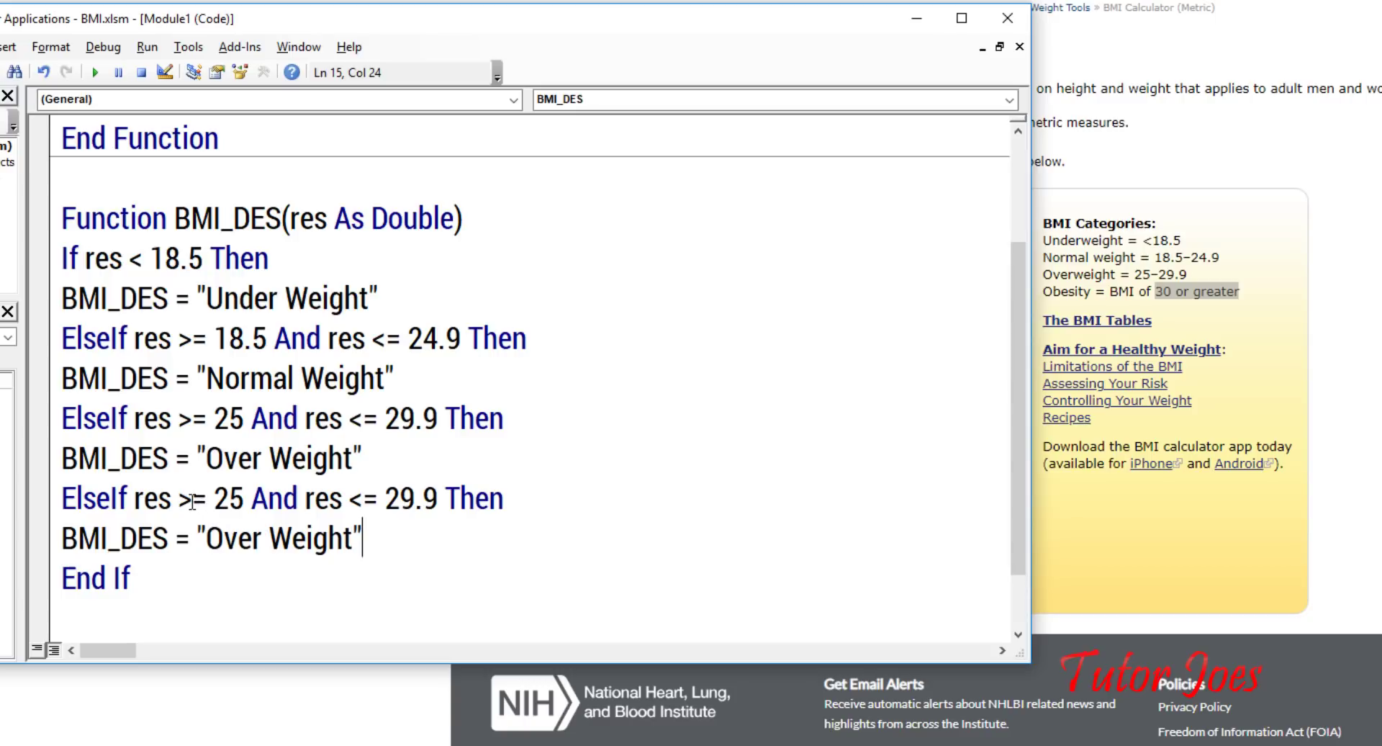
pyautogui.click(192, 498)
pyautogui.moveTo(213, 498); pyautogui.dragTo(436, 495)
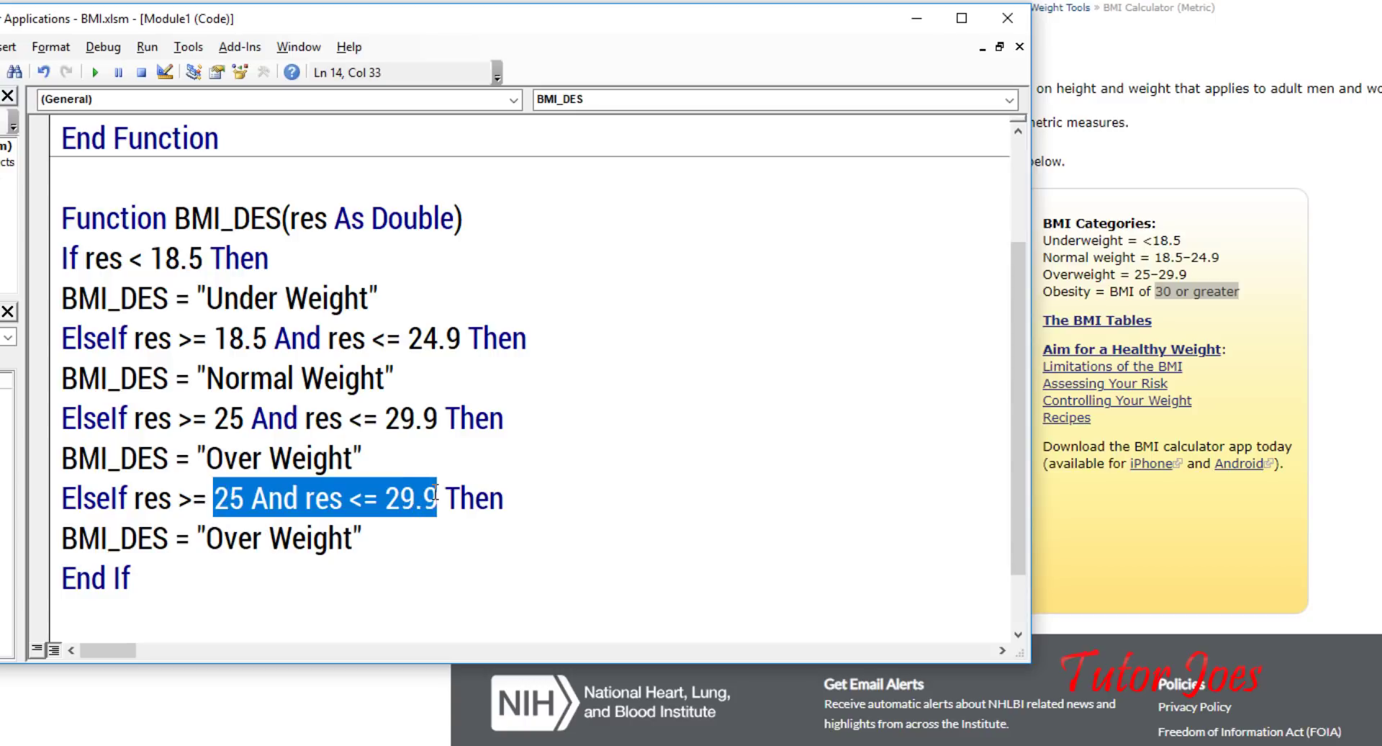
pyautogui.write('30')
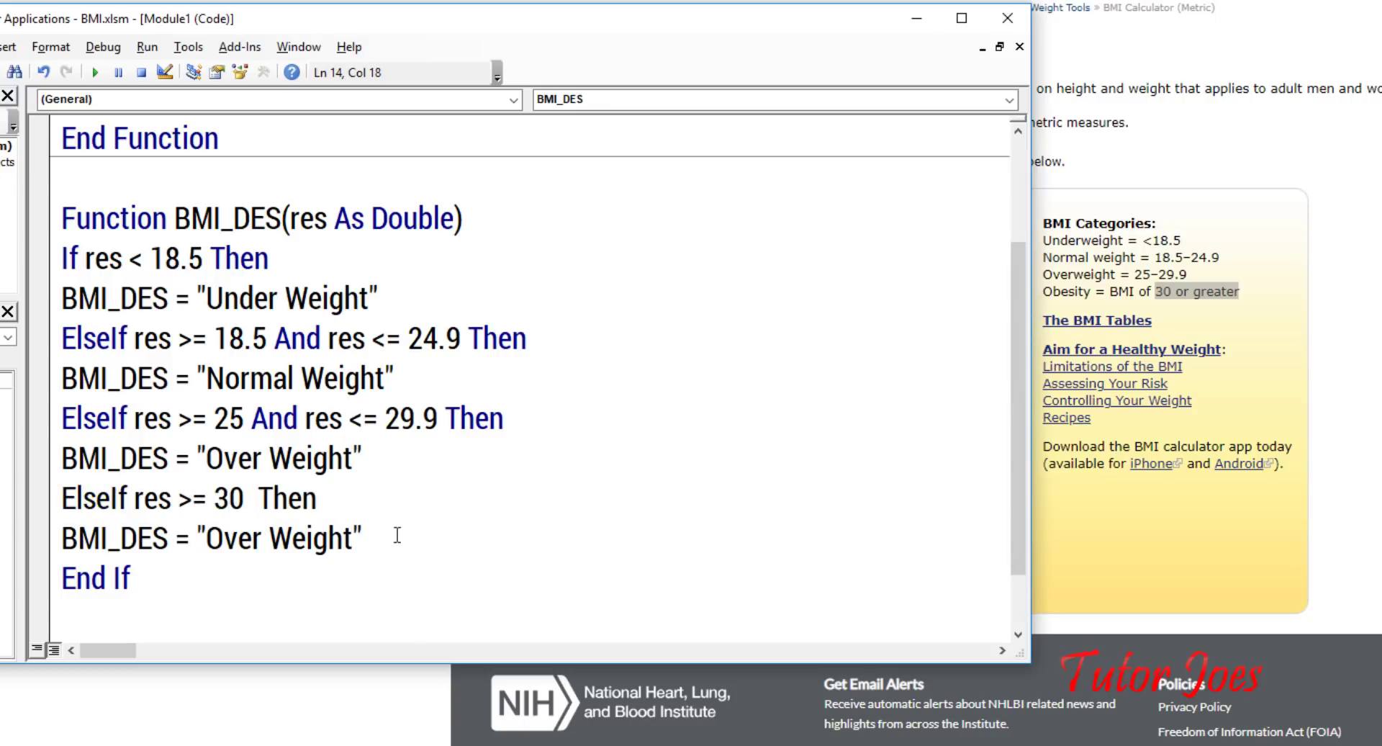
pyautogui.doubleClick(286, 535)
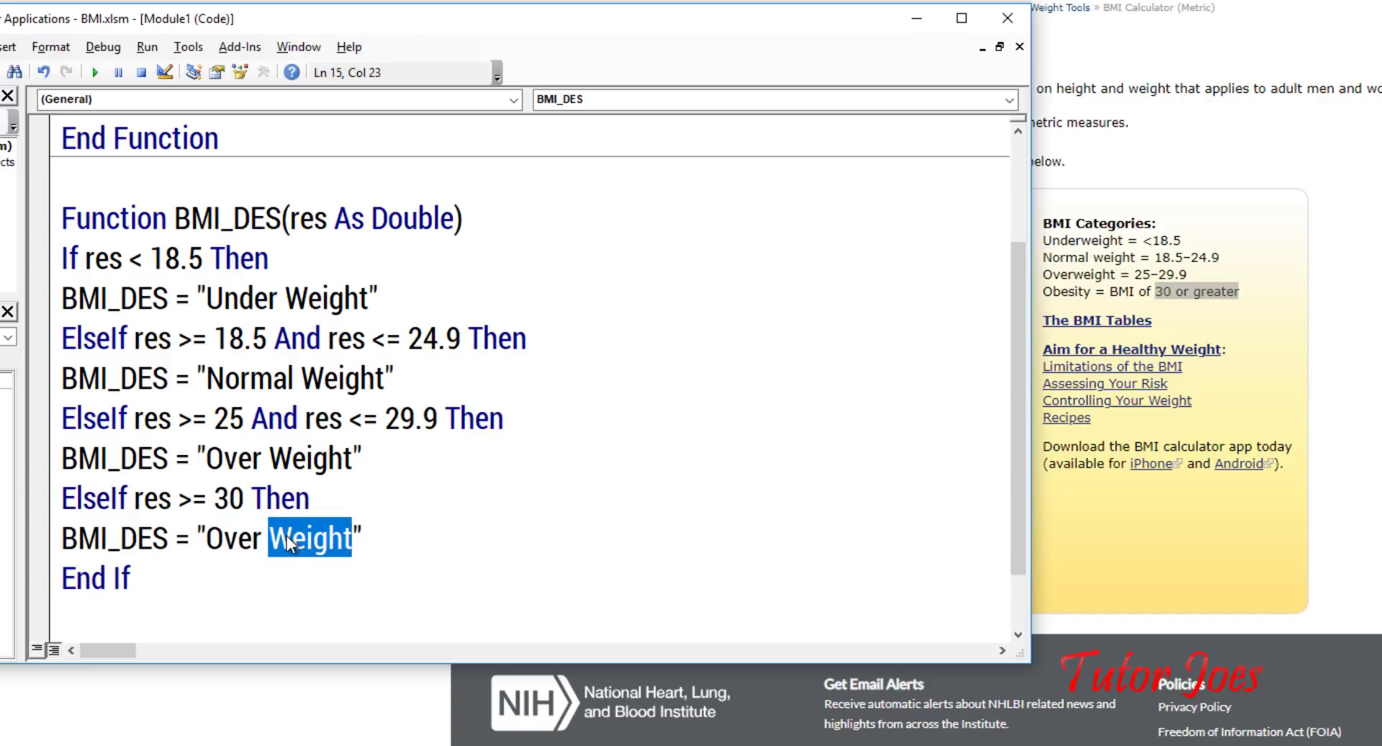
pyautogui.press('BackSpace')
pyautogui.press('BackSpace')
pyautogui.press('BackSpace')
pyautogui.press('BackSpace')
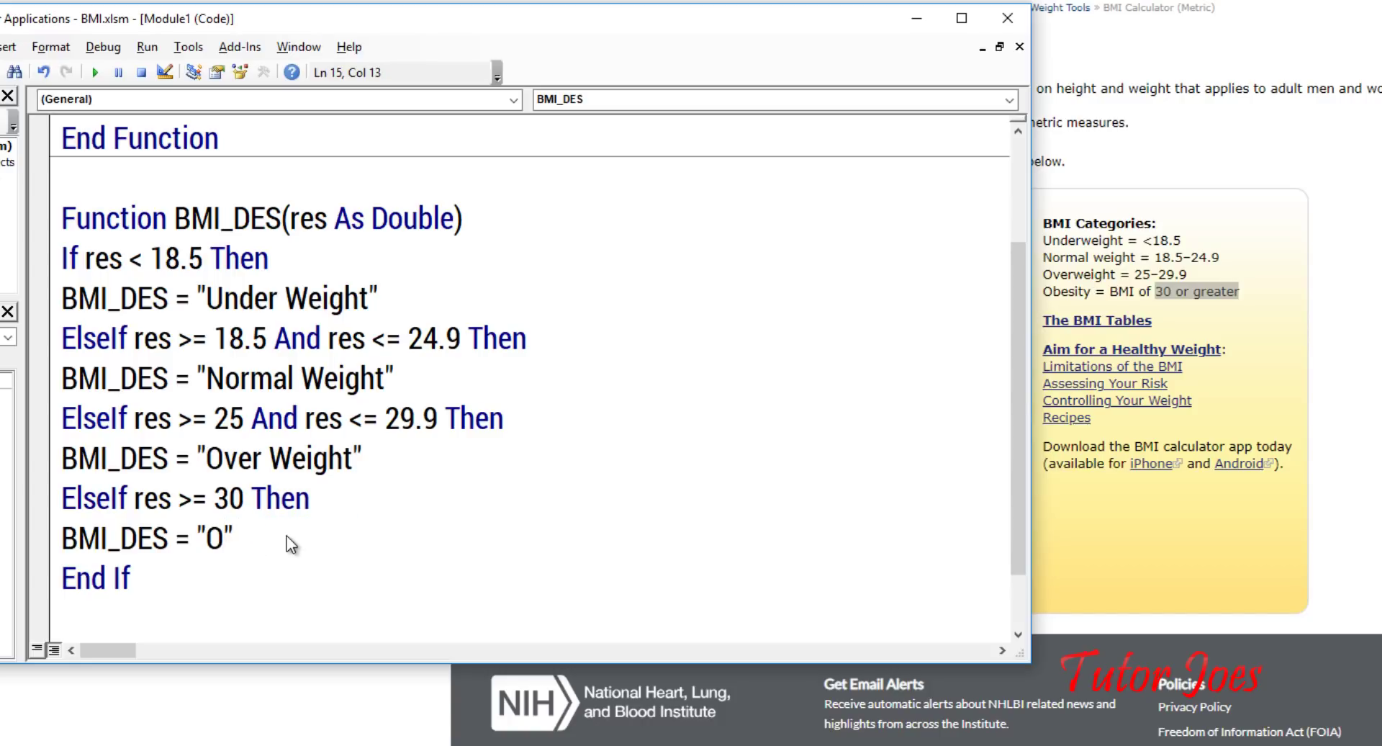
pyautogui.write('besity')
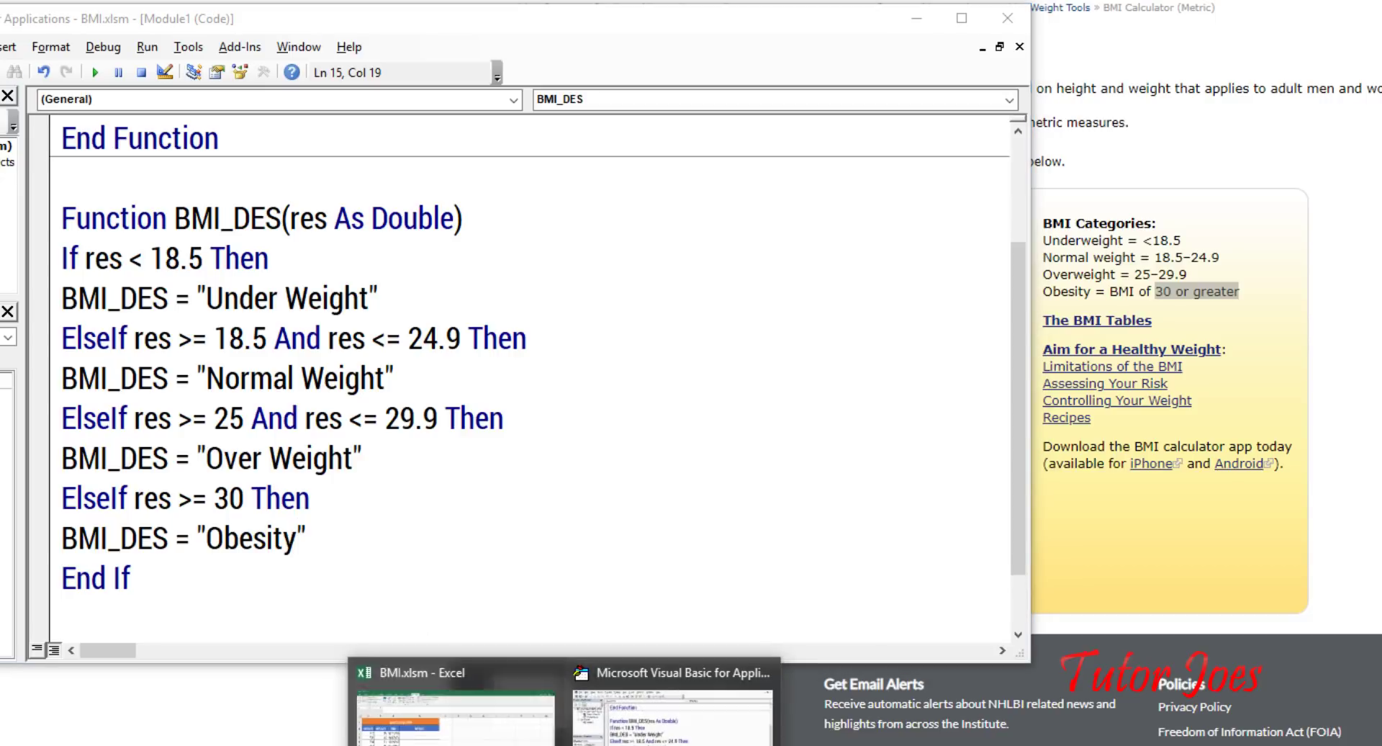
# Enter =BMI_DES(C3) in cell D3 of the Excel BMI sheet
pyautogui.click(494, 715)
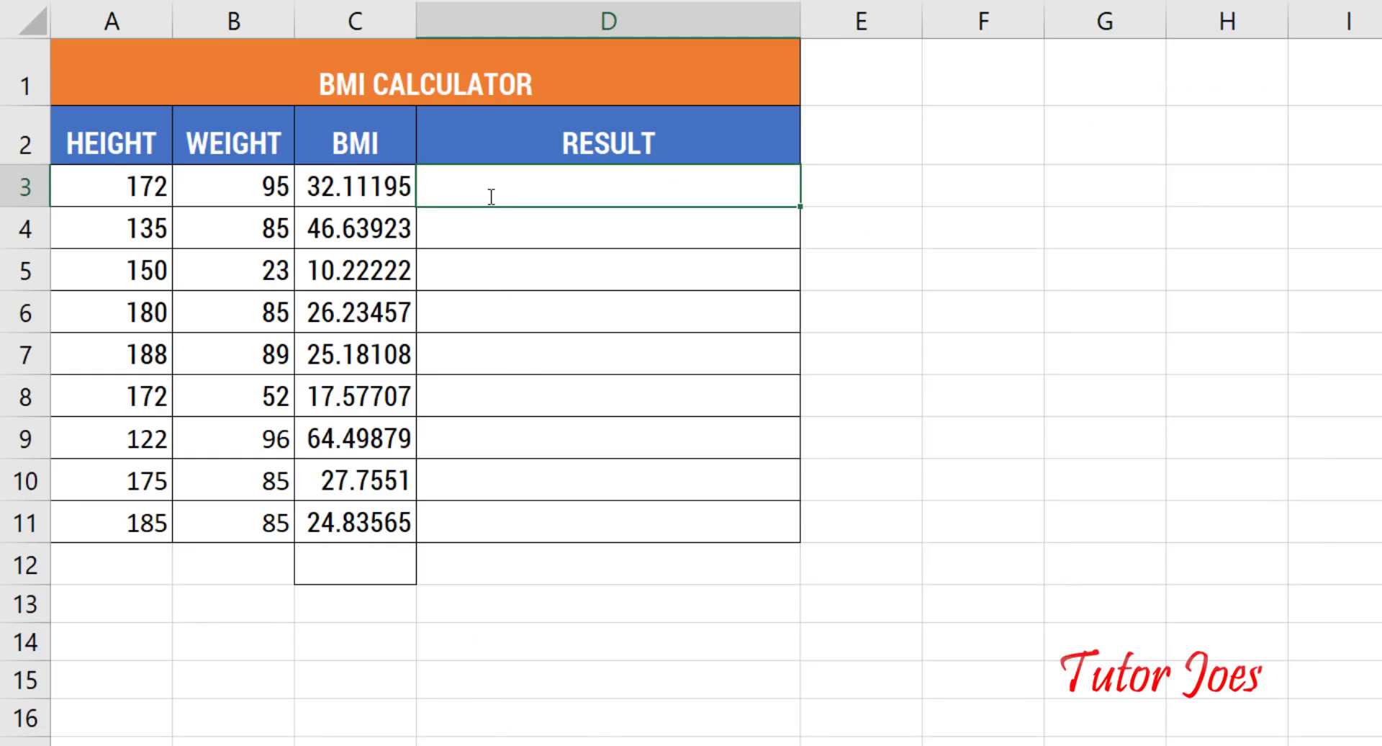
pyautogui.write('=bmi')
pyautogui.write('_Des(')
pyautogui.click(369, 191)
pyautogui.write(')')
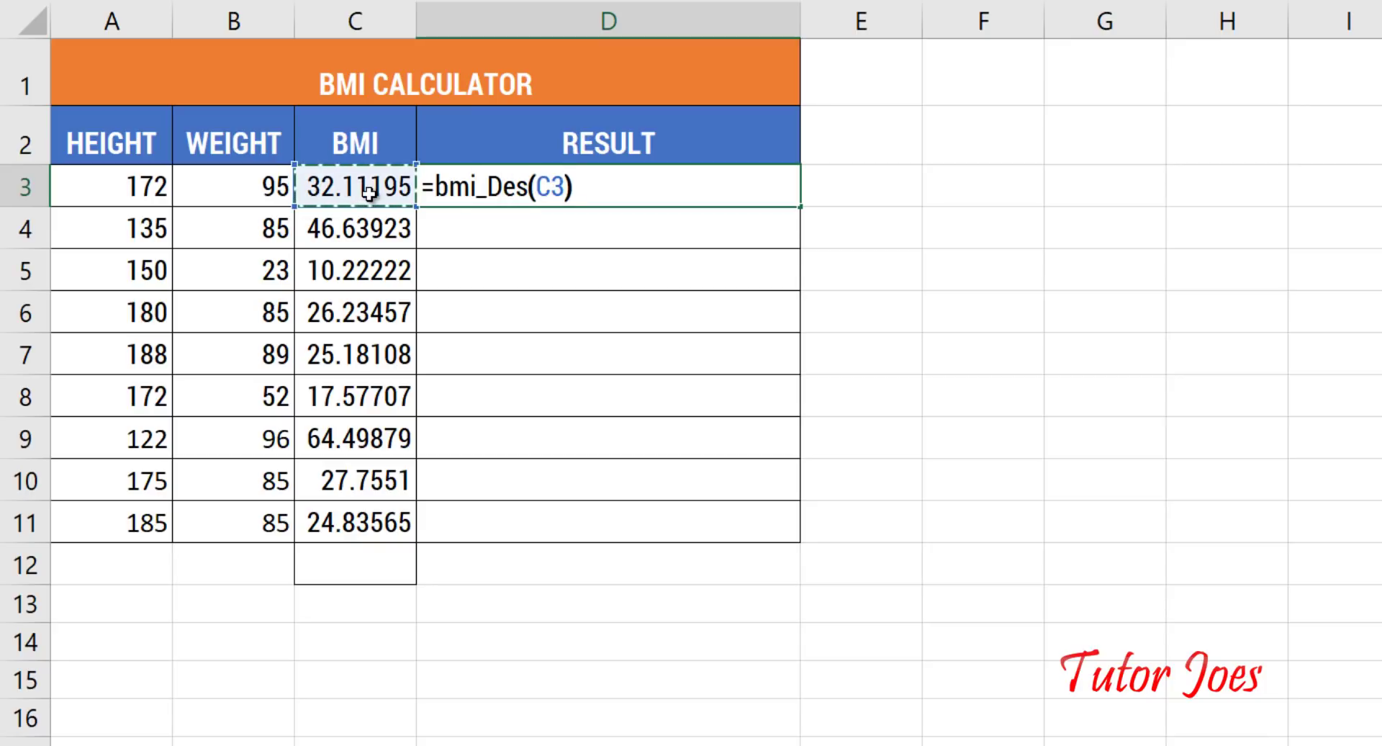
pyautogui.press('Return')
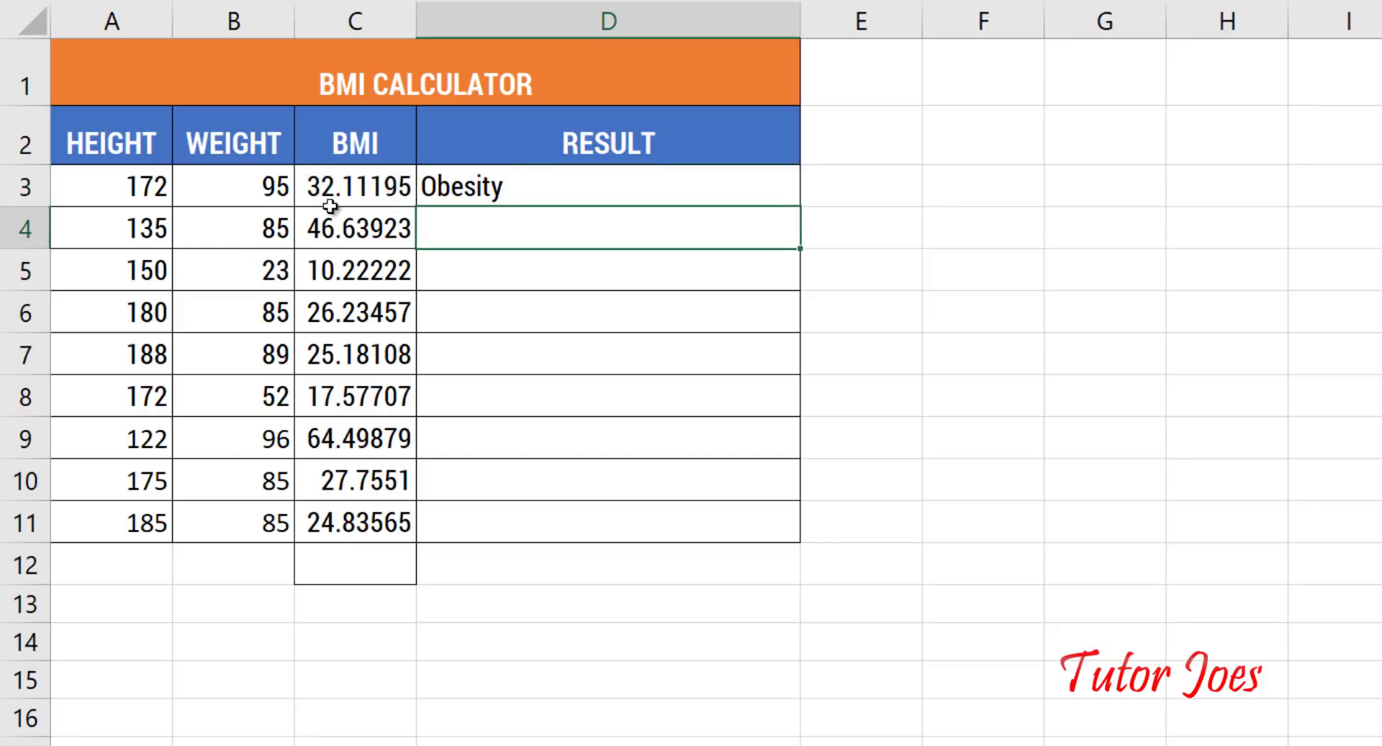
# Fill the D3 formula down to D11 and check the BMI values in C4 and C5
pyautogui.click(602, 192)
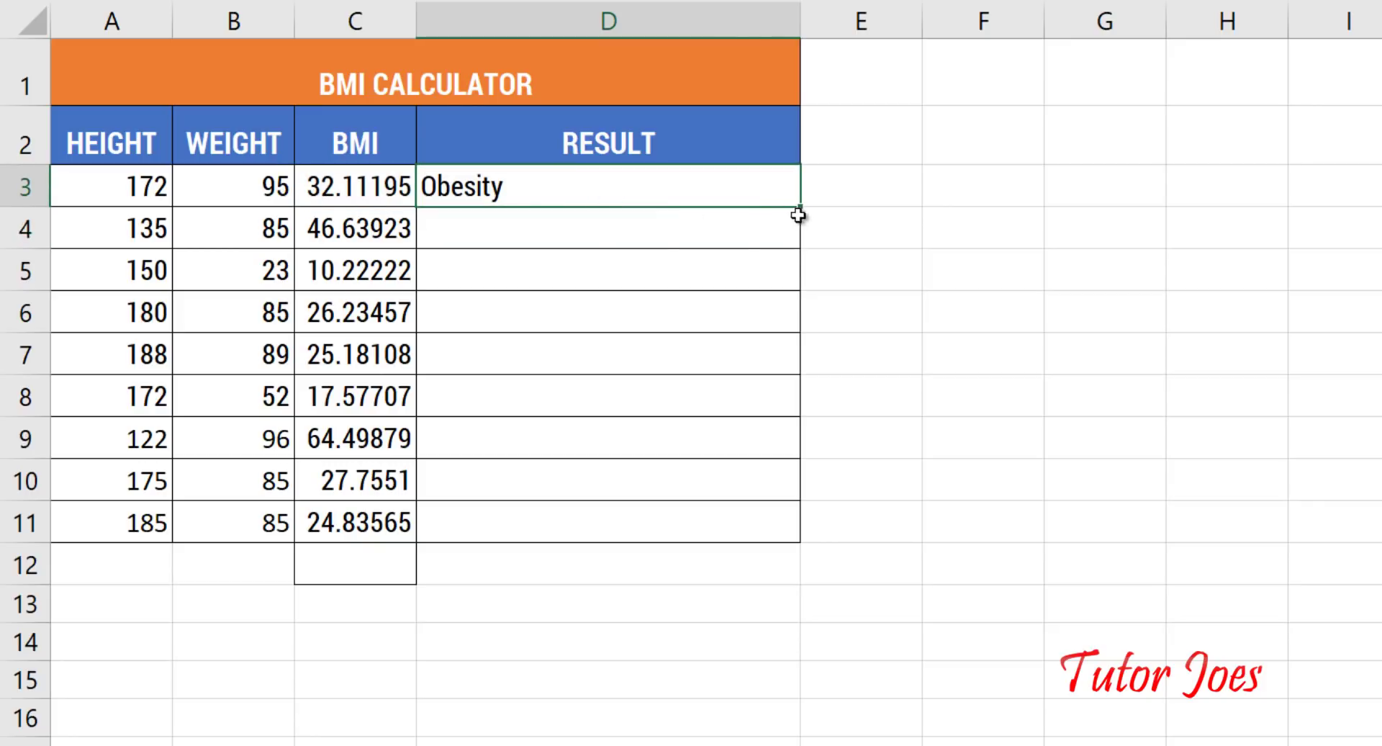
pyautogui.moveTo(803, 209); pyautogui.dragTo(795, 540)
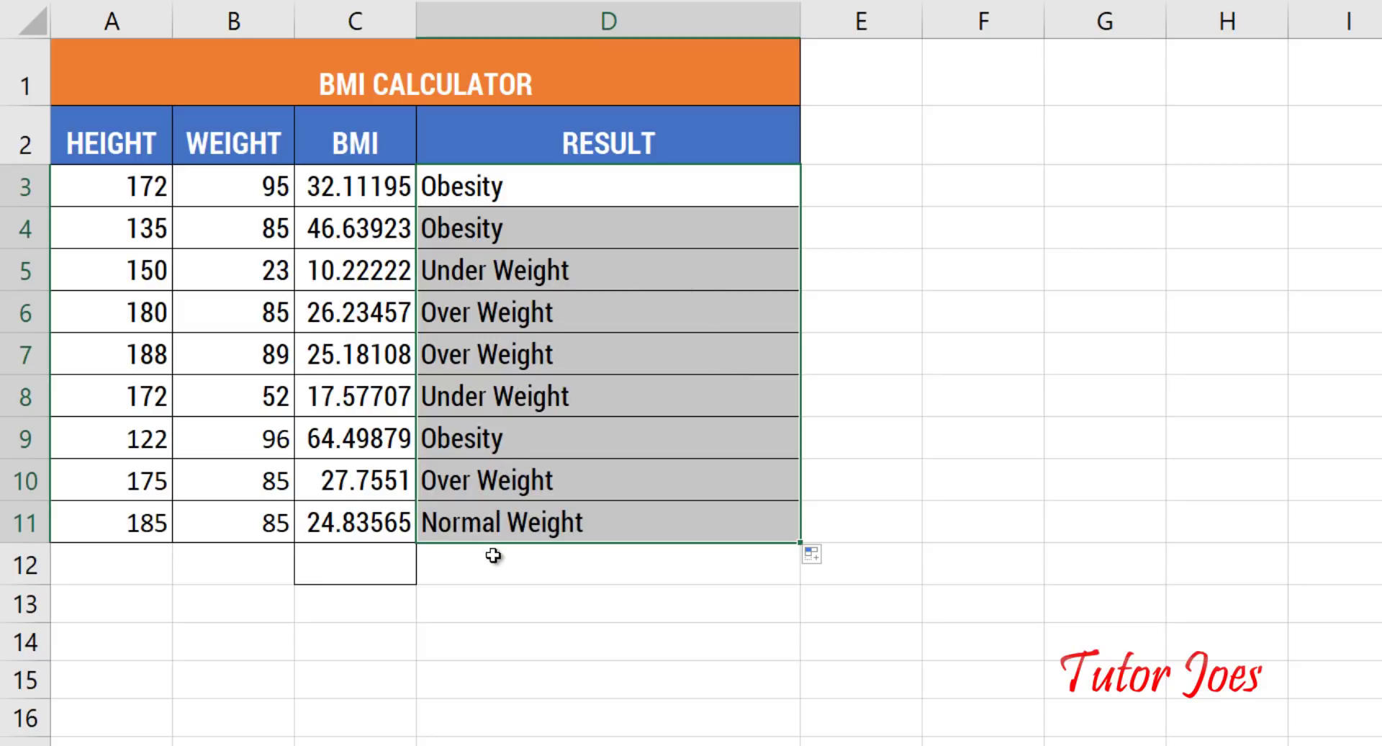
pyautogui.moveTo(461, 526)
pyautogui.mouseDown()
pyautogui.moveTo(331, 528)
pyautogui.moveTo(429, 527)
pyautogui.mouseUp()
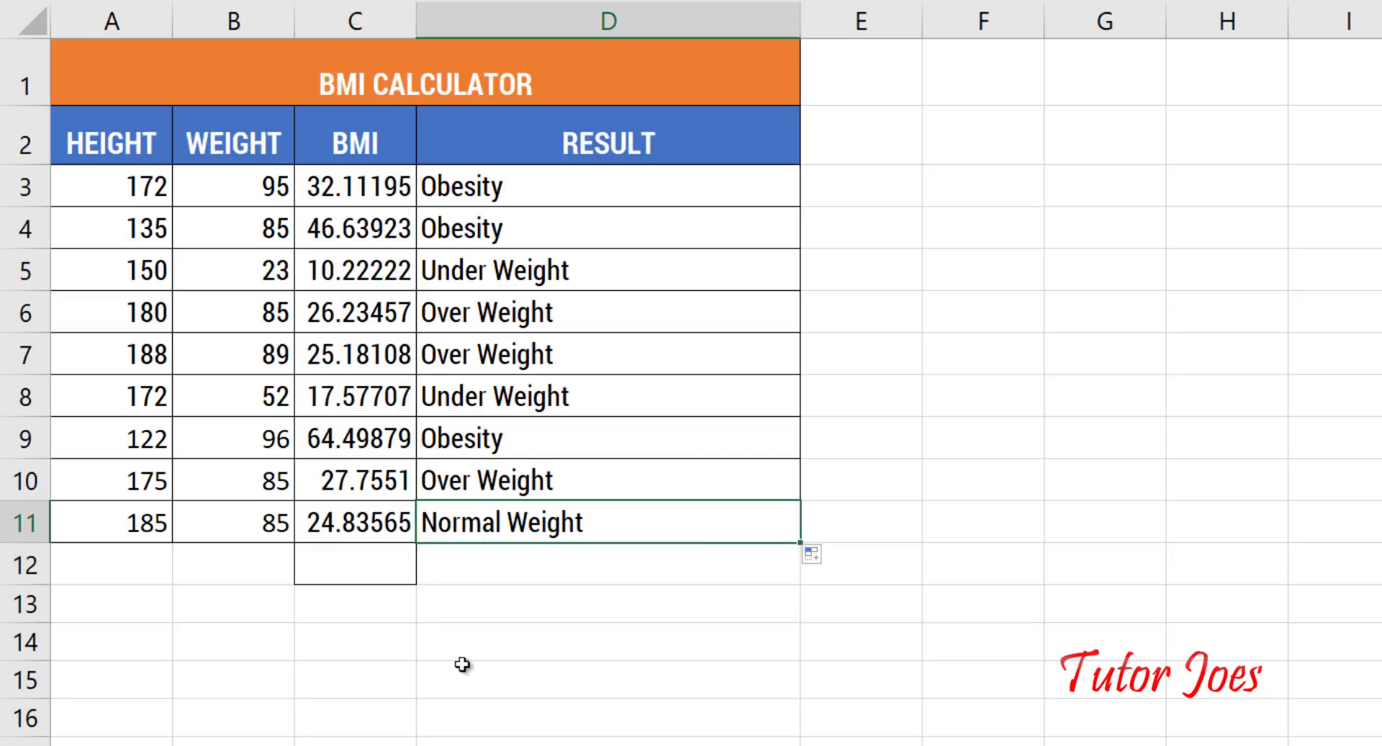
pyautogui.click(325, 215)
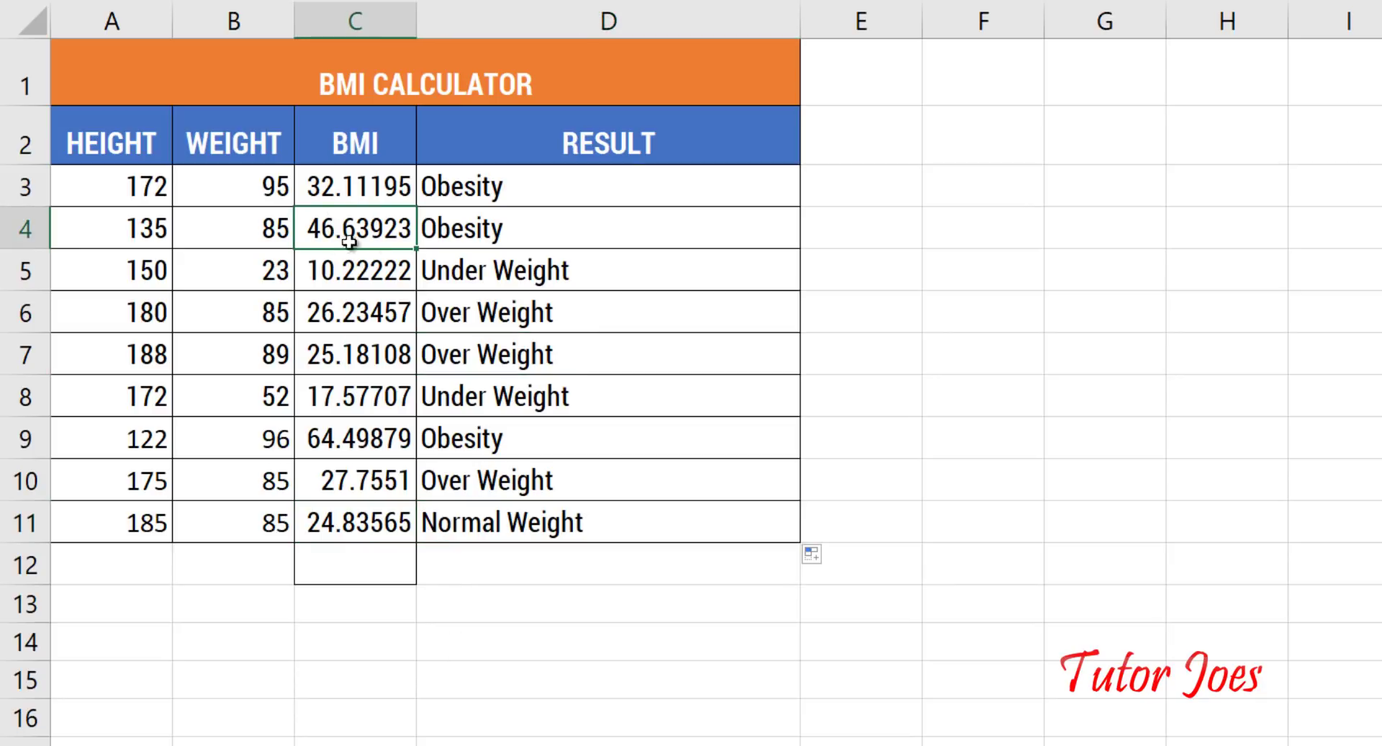
pyautogui.click(384, 267)
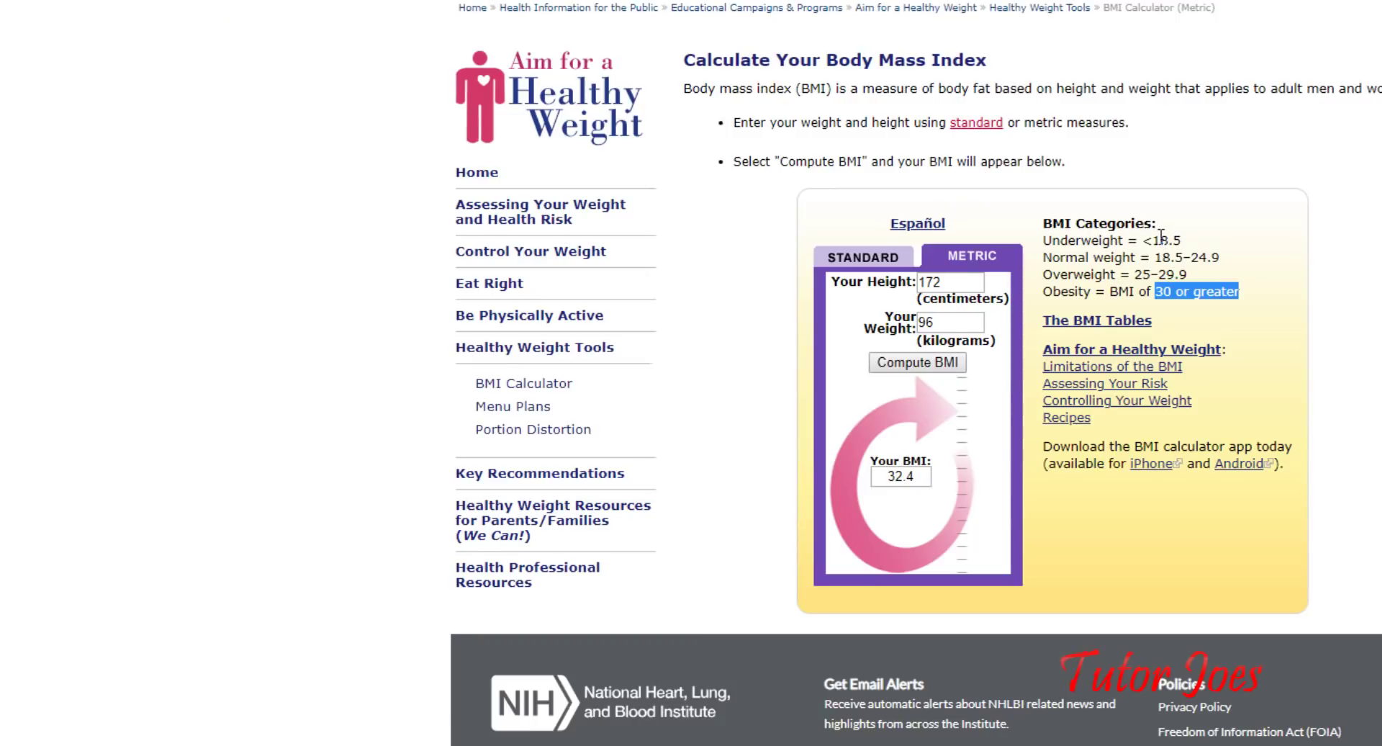
# Compare the results with the 18.5 underweight threshold in the NHLBI BMI Categories list
pyautogui.moveTo(1160, 239); pyautogui.dragTo(1168, 239)
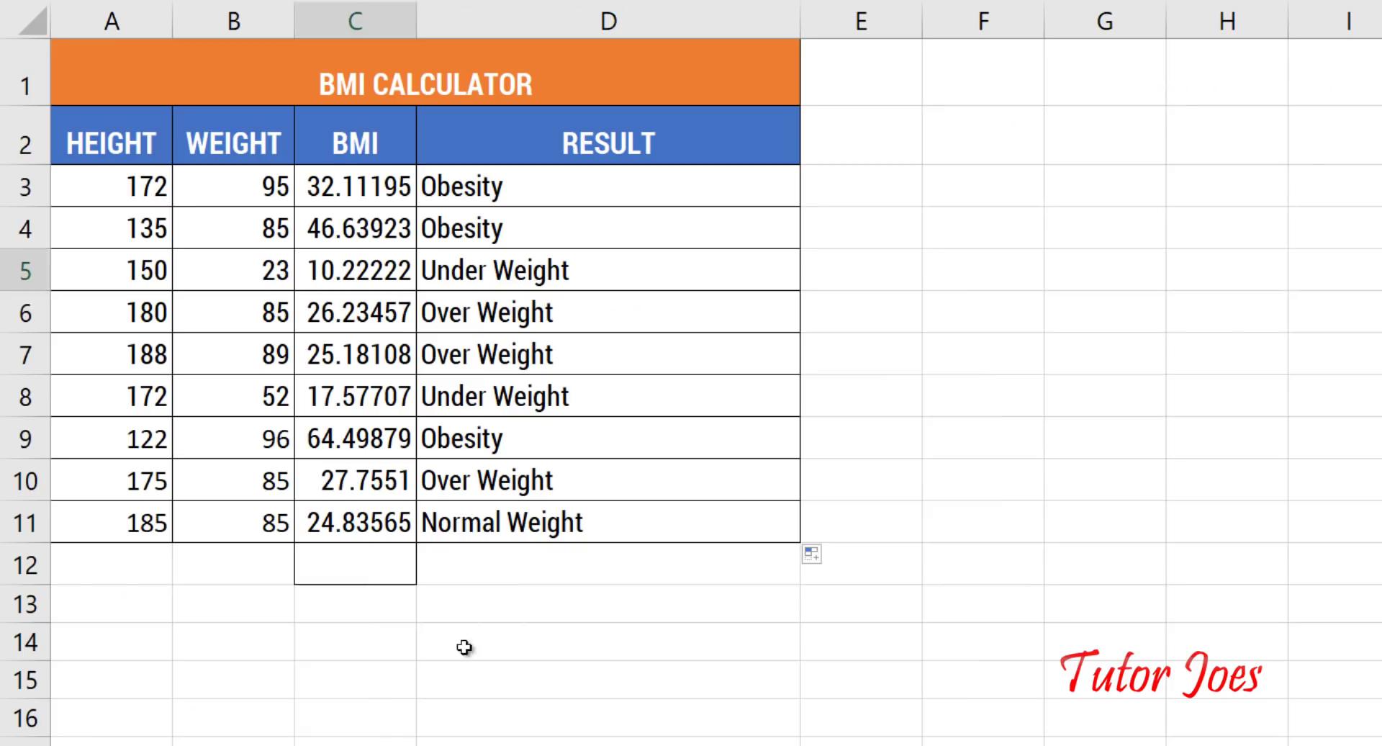
pyautogui.click(454, 698)
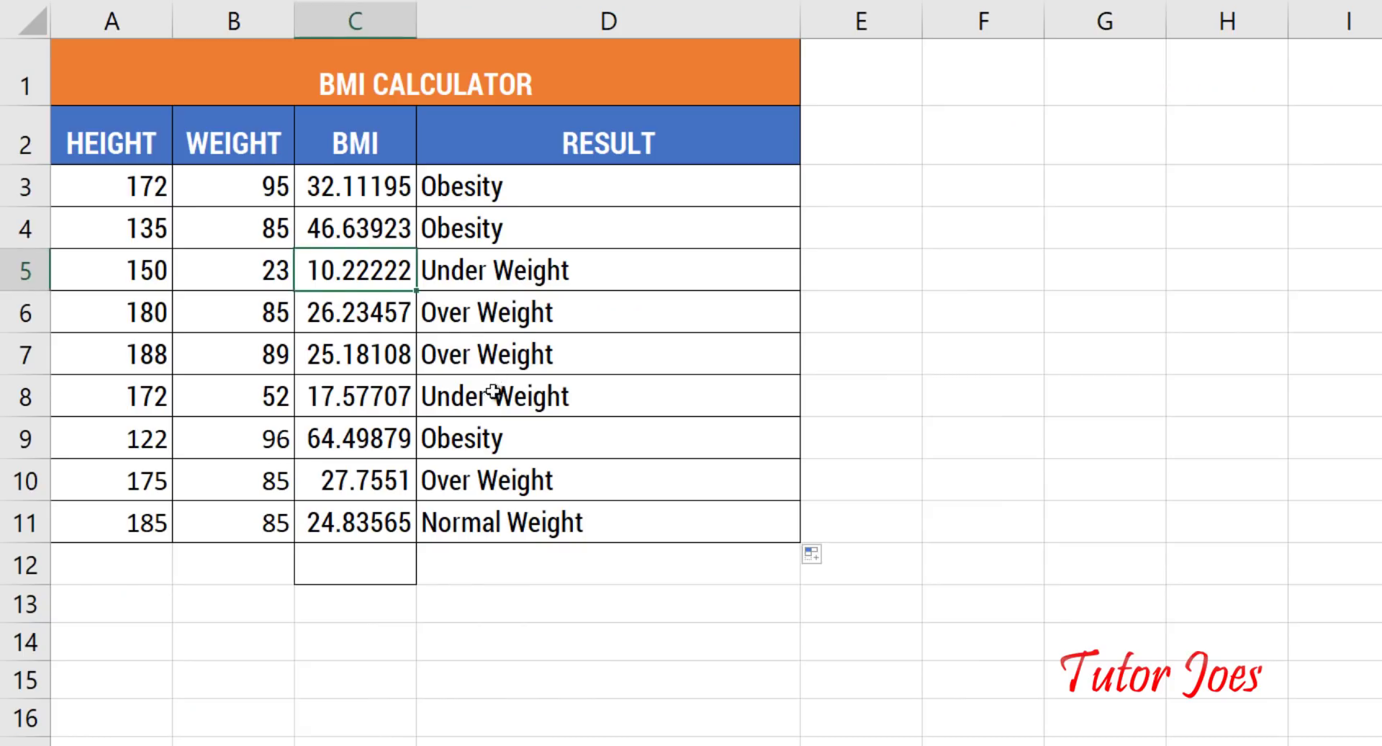
pyautogui.keyDown('ctrl'); pyautogui.scroll(2, 493, 391); pyautogui.keyUp('ctrl')
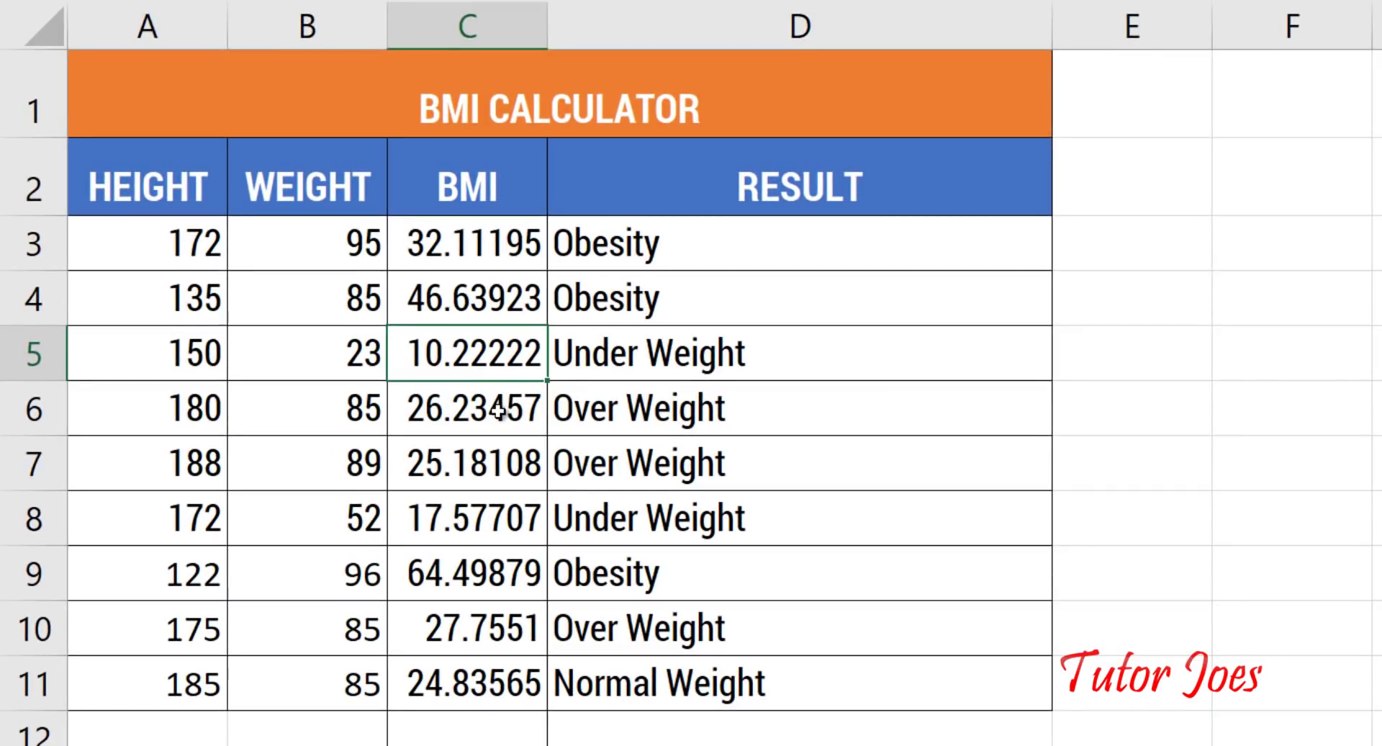